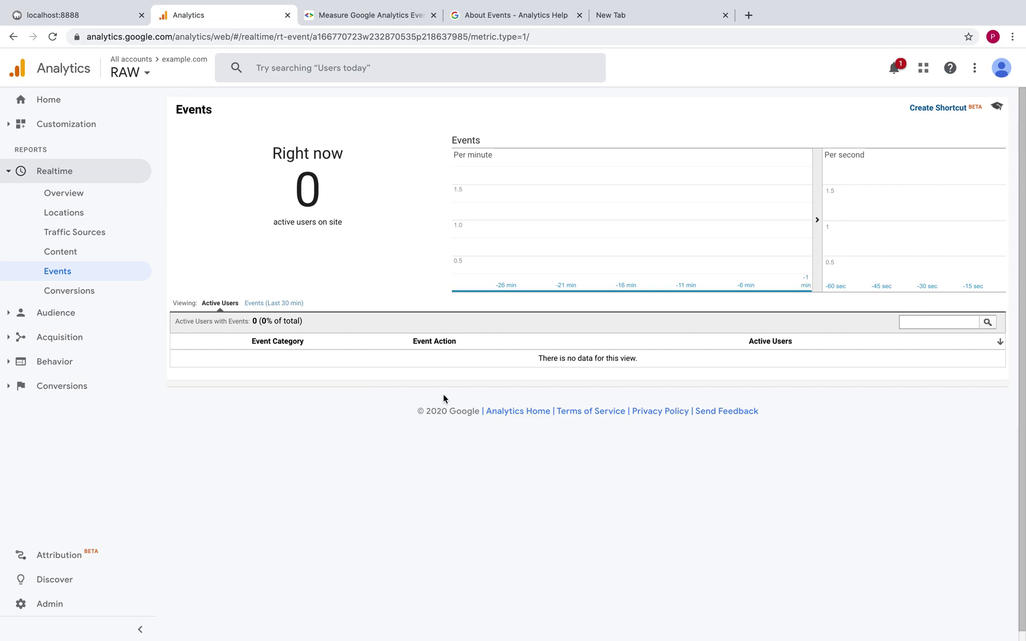
- View the localhost:8888 page and check the active users on site in the Analytics realtime Events report
left_click(122, 19)
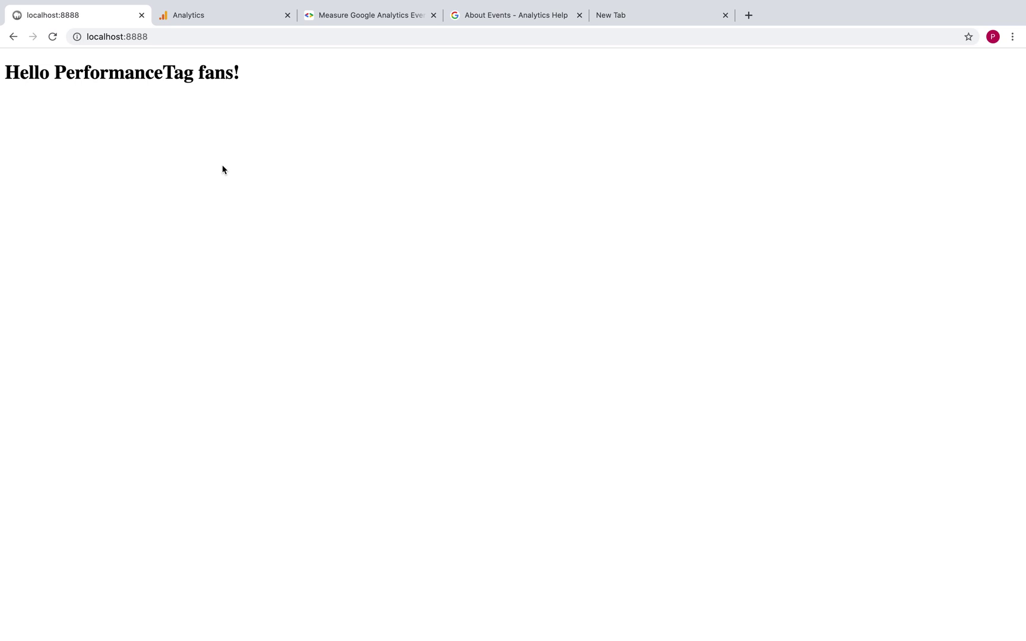
left_click(235, 17)
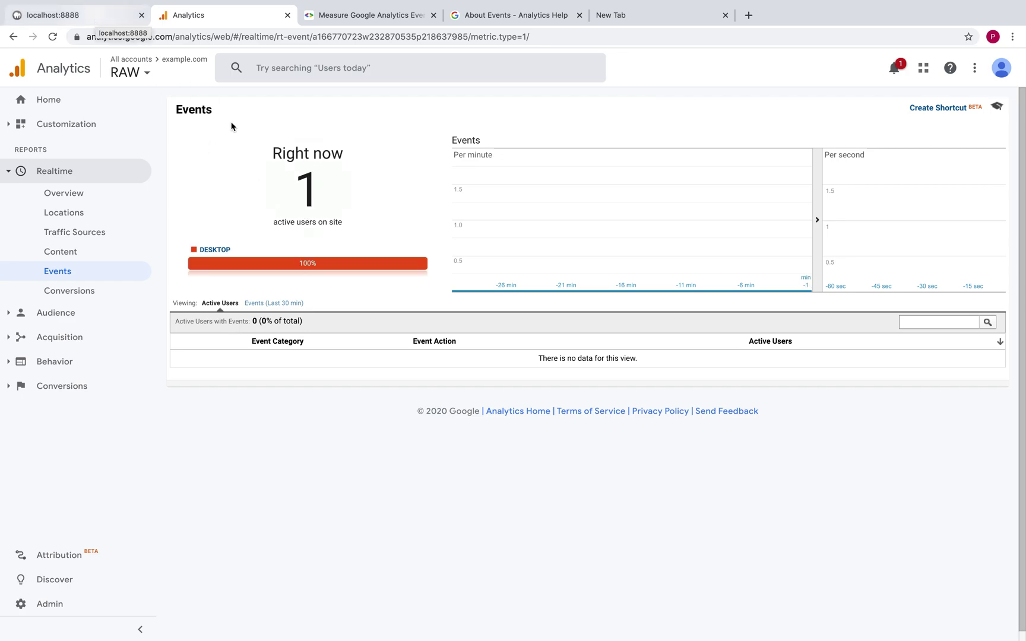
left_click_drag(275, 156, 358, 237)
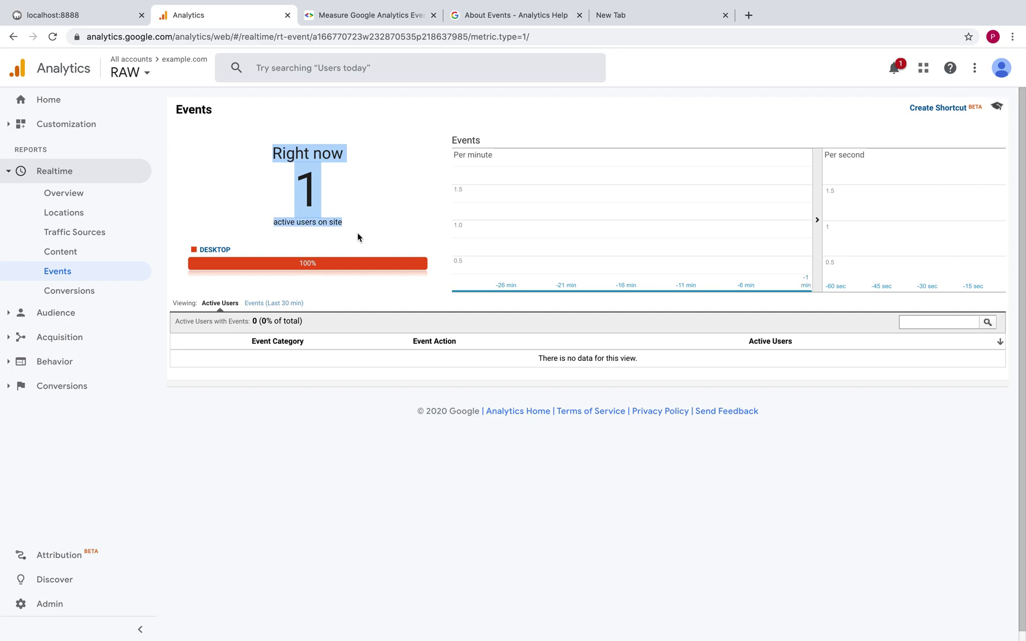
left_click(329, 431)
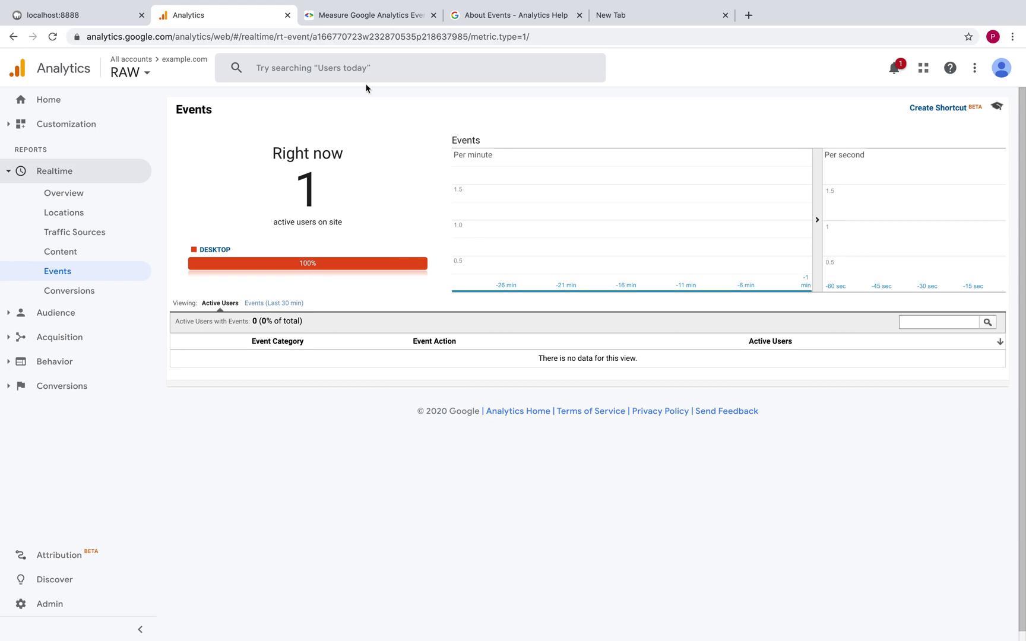
- Copy the gtag event syntax snippet from the Send events section of the Measure Google Analytics Events documentation
left_click(373, 15)
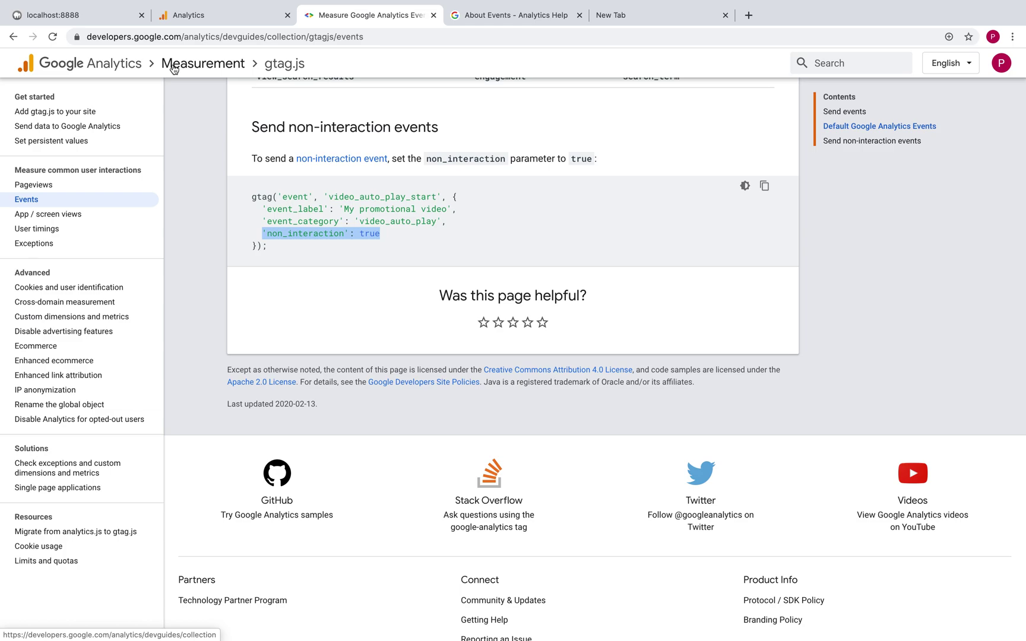
scroll(174, 69, "up", 20)
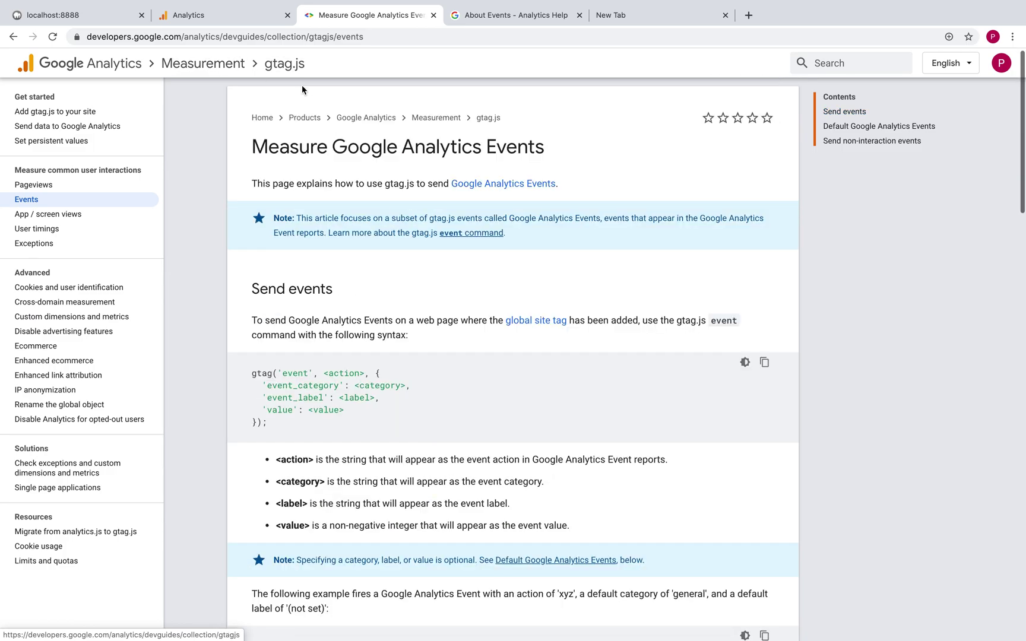
scroll(301, 89, "up", 1)
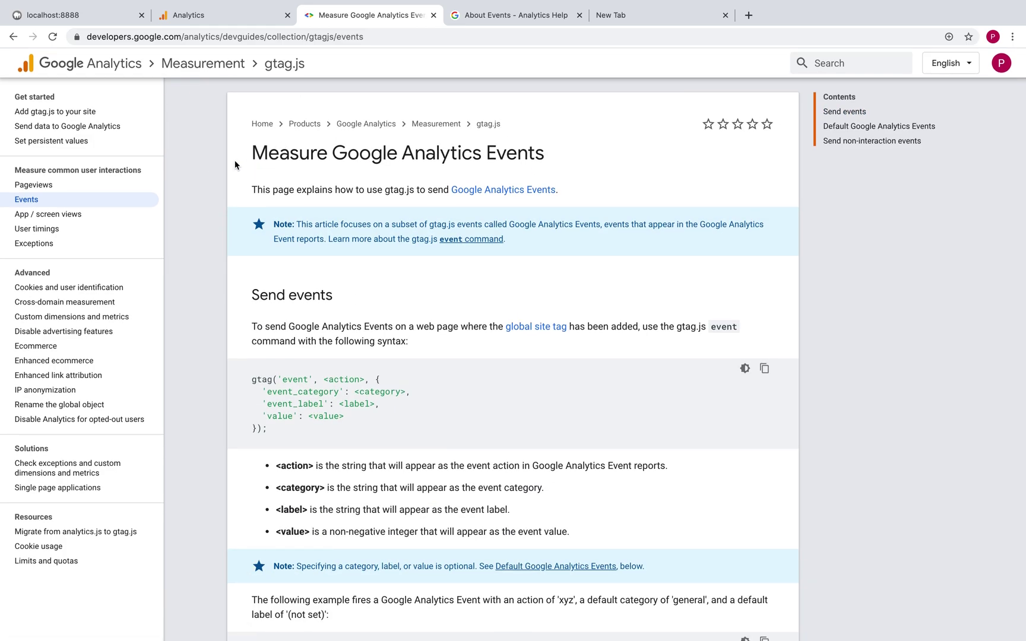
left_click_drag(327, 63, 266, 64)
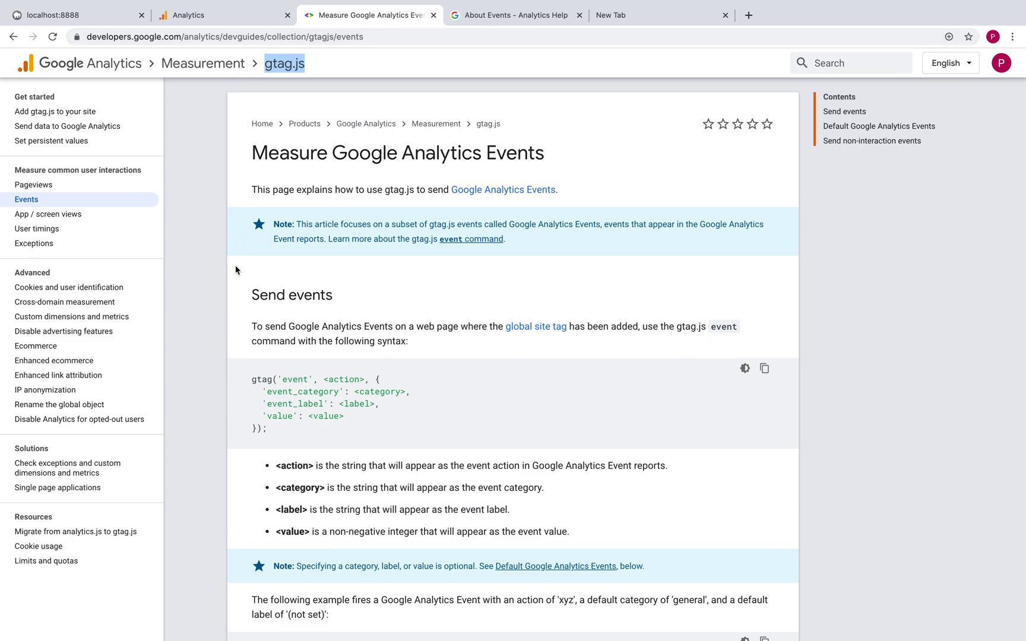
scroll(230, 304, "down", 2)
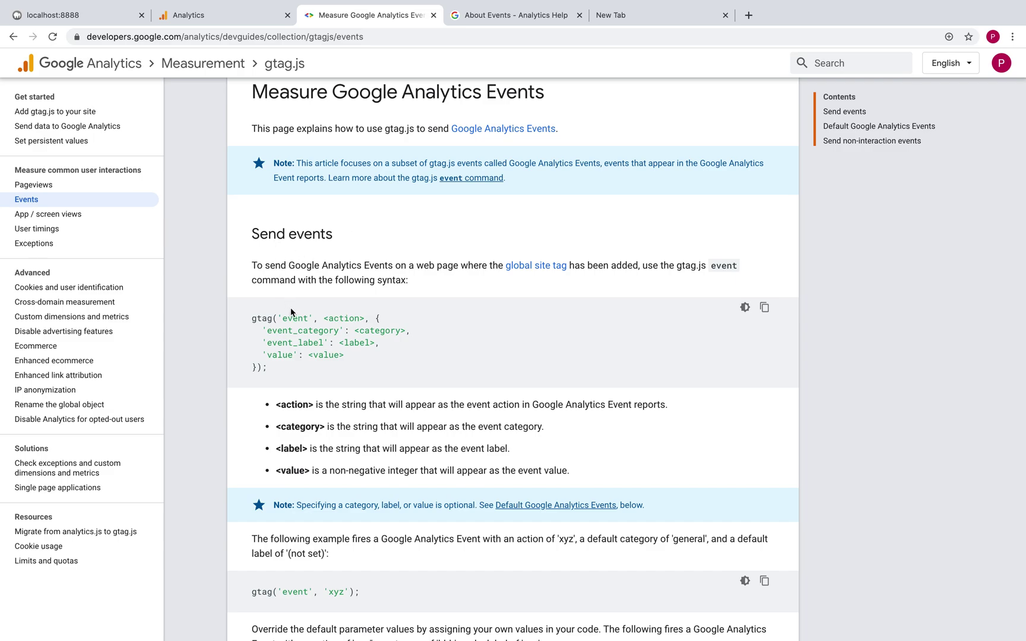
left_click_drag(283, 372, 247, 322)
key("ctrl+c")
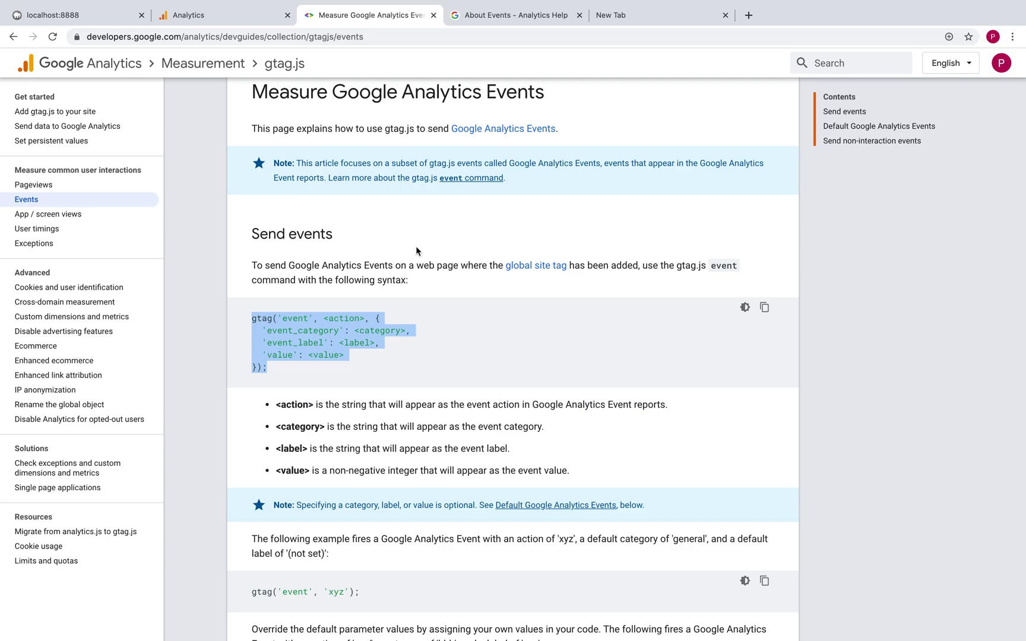
- Switch to Visual Studio Code and add an empty script element below the h1 heading in index.html
key("super+Tab")
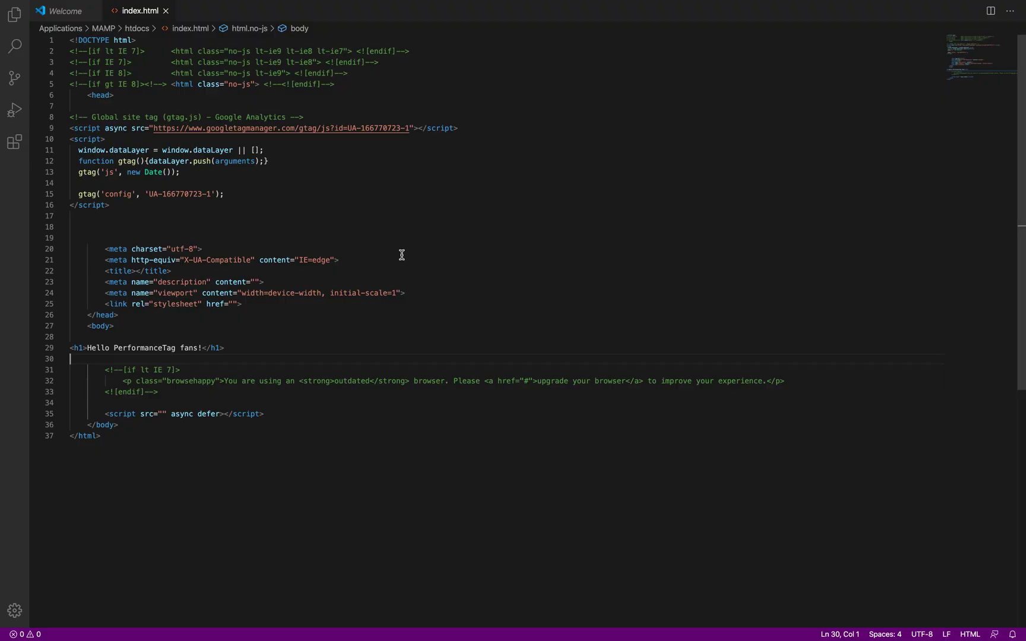
key("Return")
key("Return")
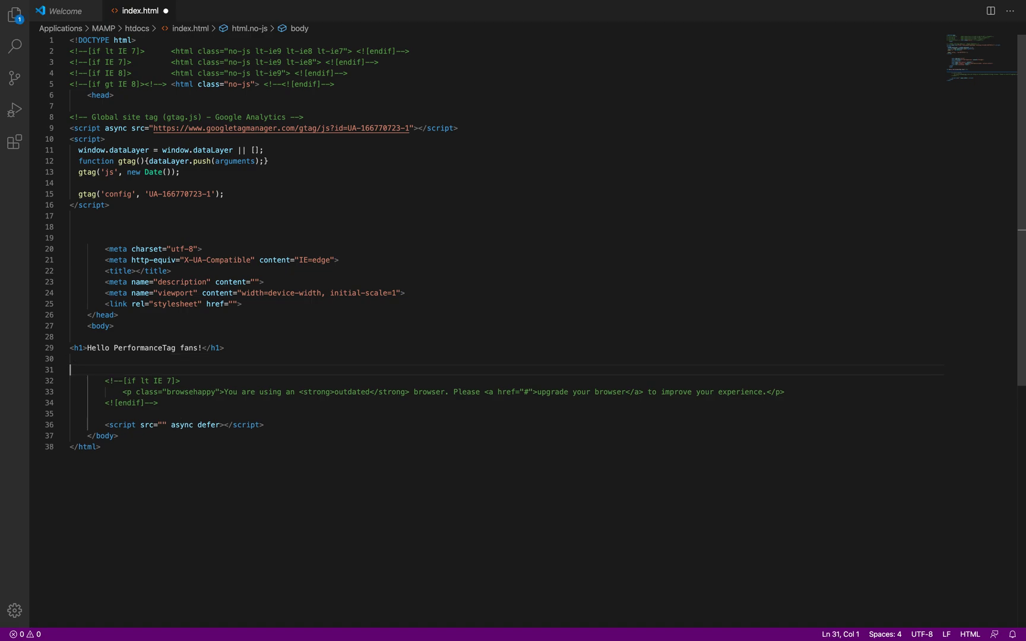
left_click(70, 370)
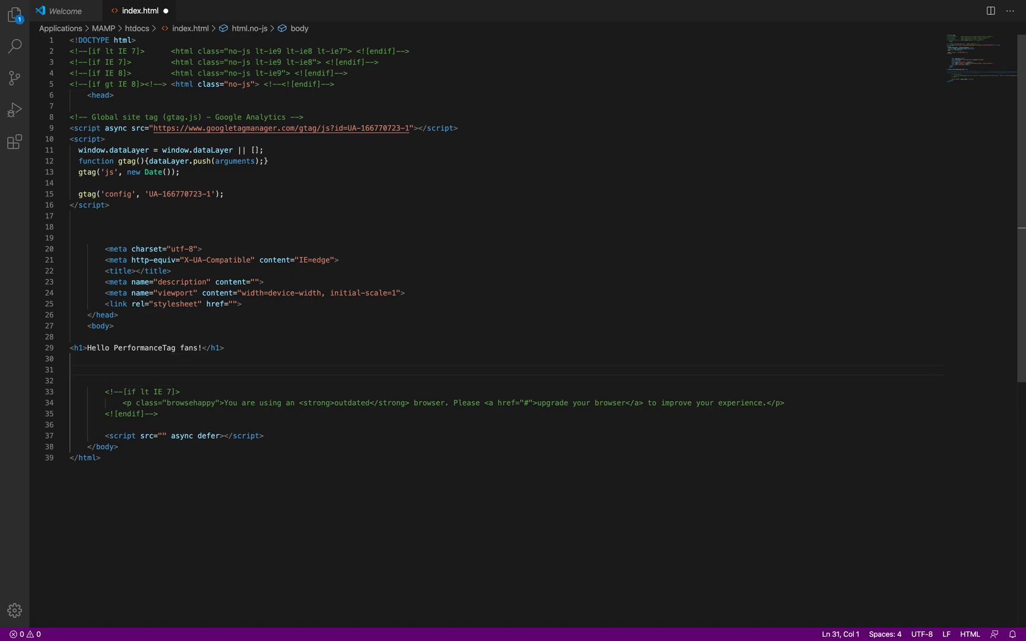
type("<")
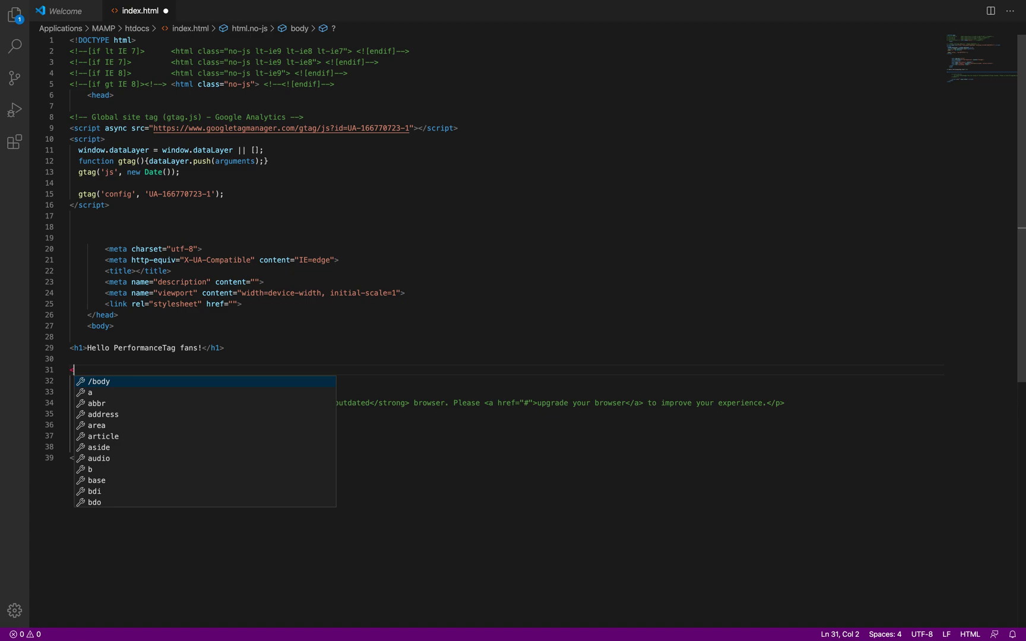
type("sc")
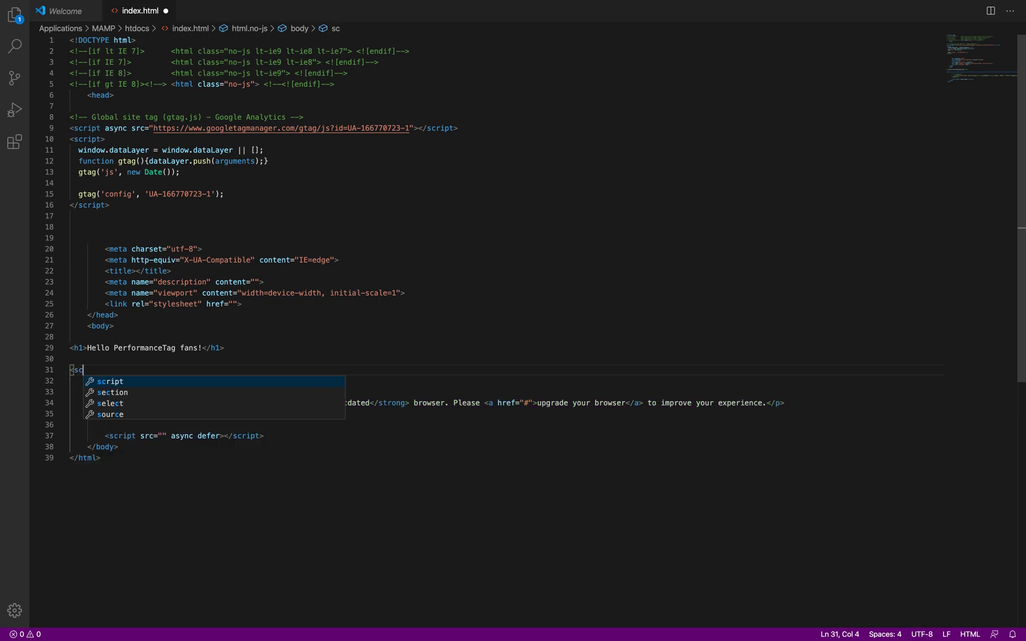
key("Return")
type("></script>")
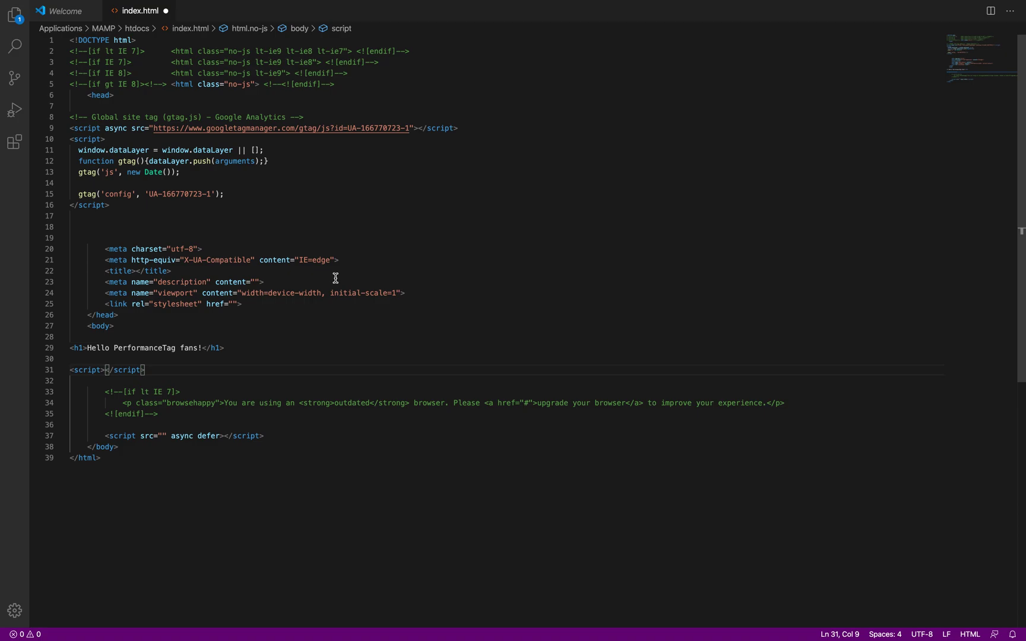
- Paste the copied gtag event snippet inside the new script element, with blank lines around it
key("Return")
key("Return")
key("Return")
key("Up")
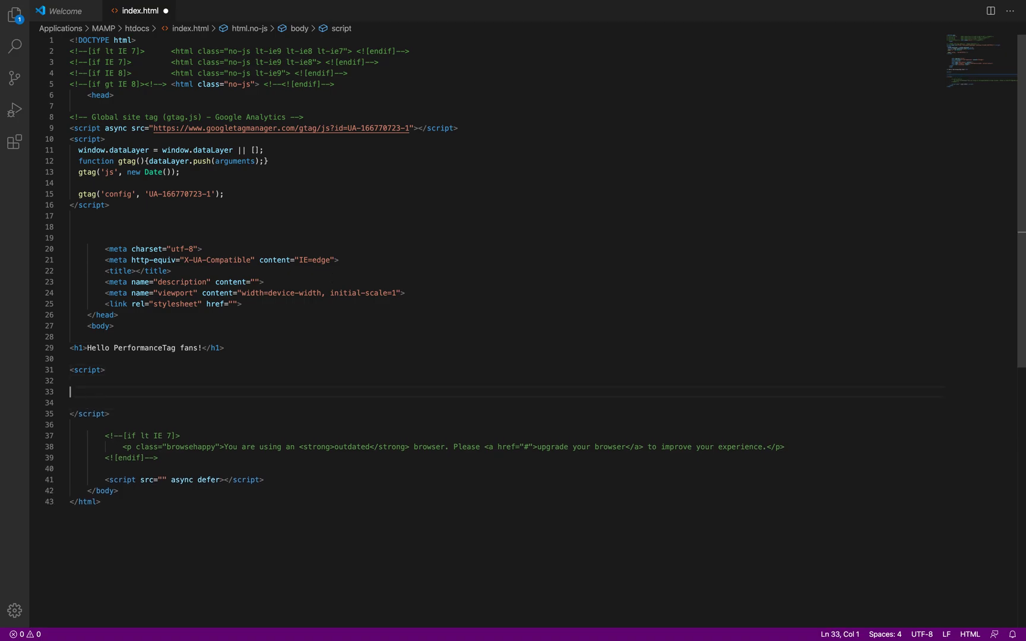
key("Return")
key("Up")
key("ctrl+v")
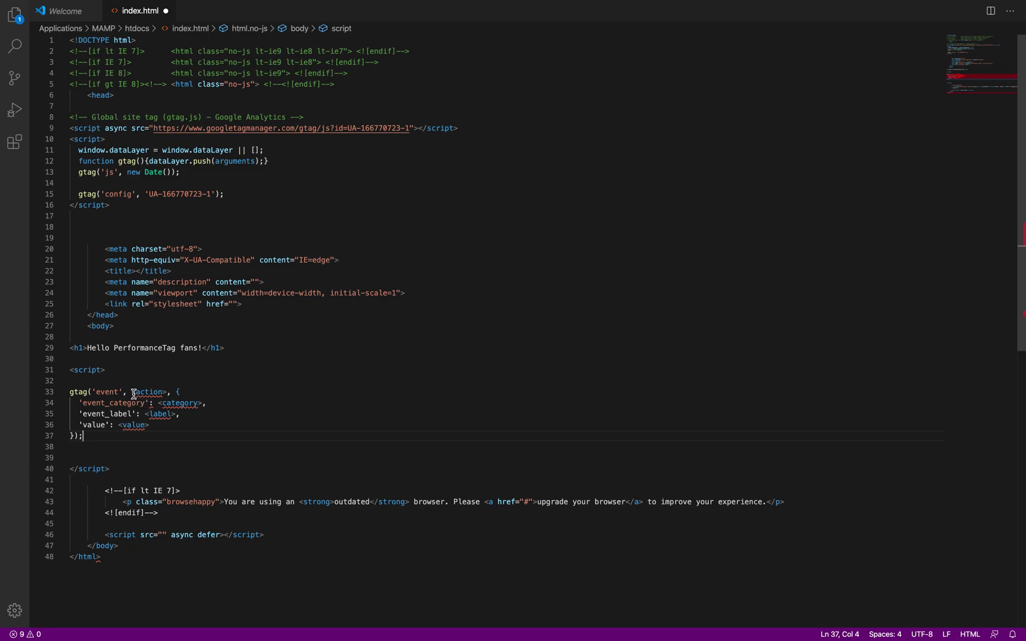
- Replace the category placeholder with example and the action placeholder with test in the gtag event call
mouse_move(161, 391)
left_click_drag(158, 403, 203, 404)
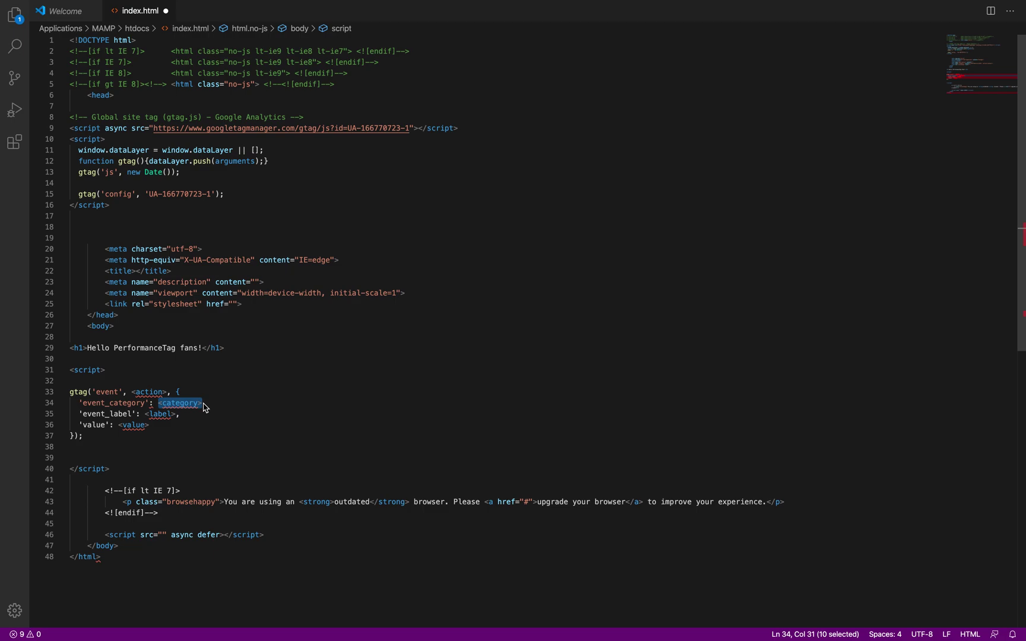
type("example")
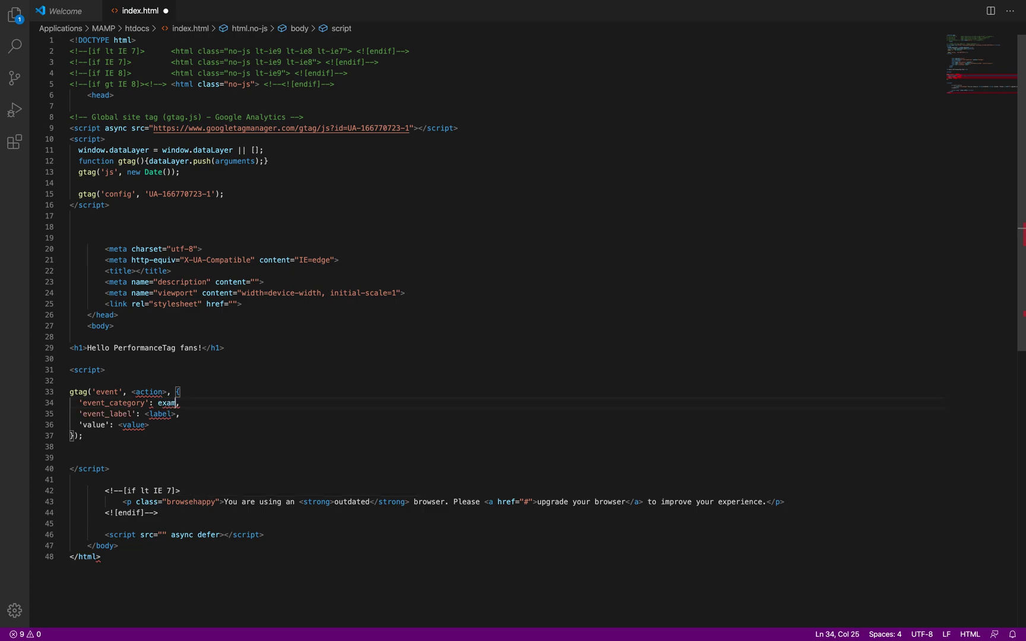
left_click(153, 392)
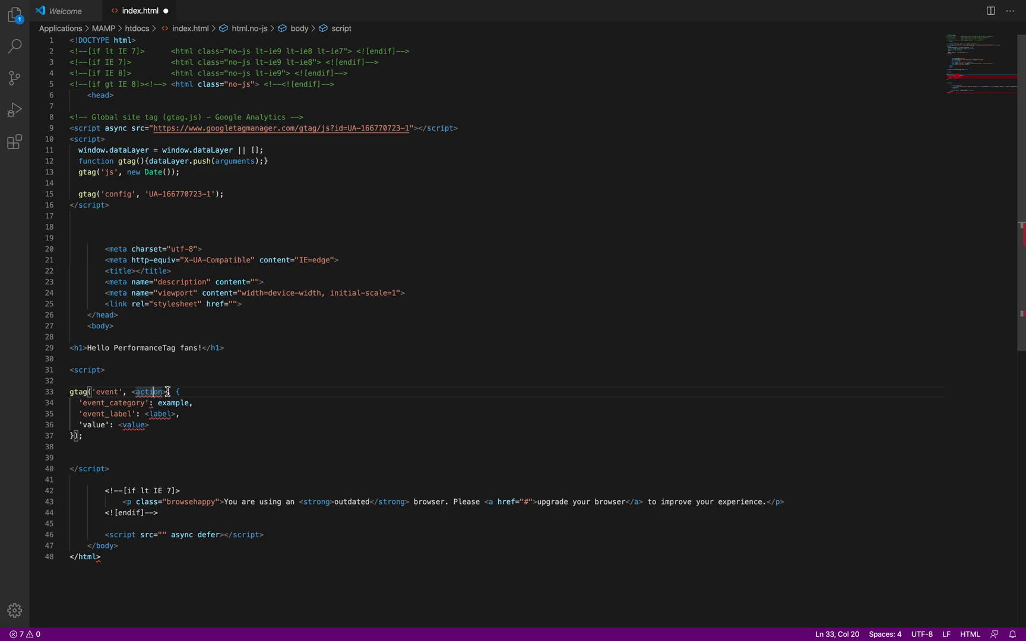
left_click_drag(168, 391, 130, 392)
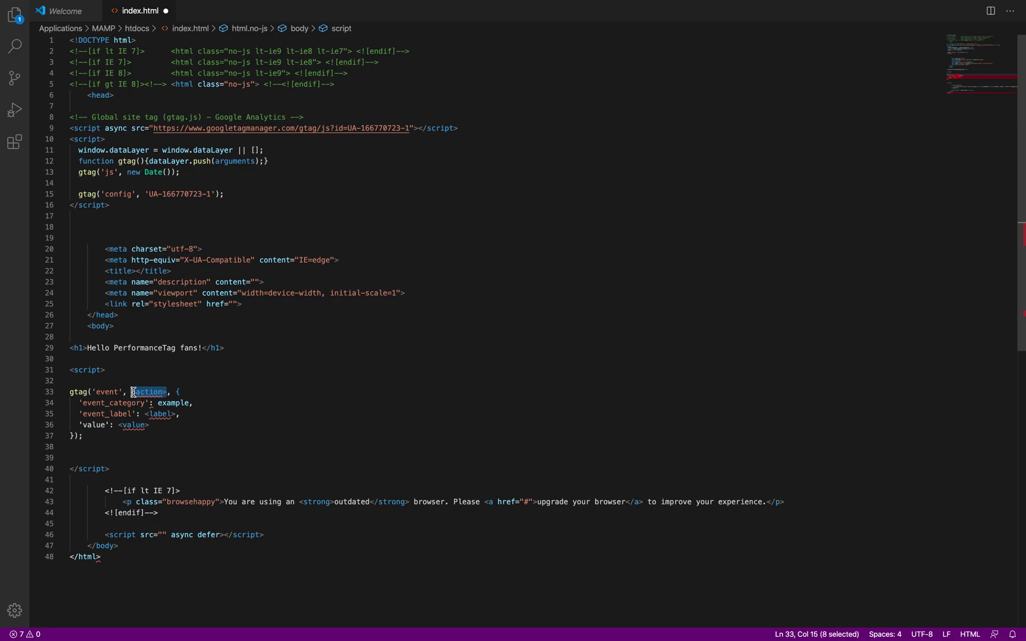
type("test")
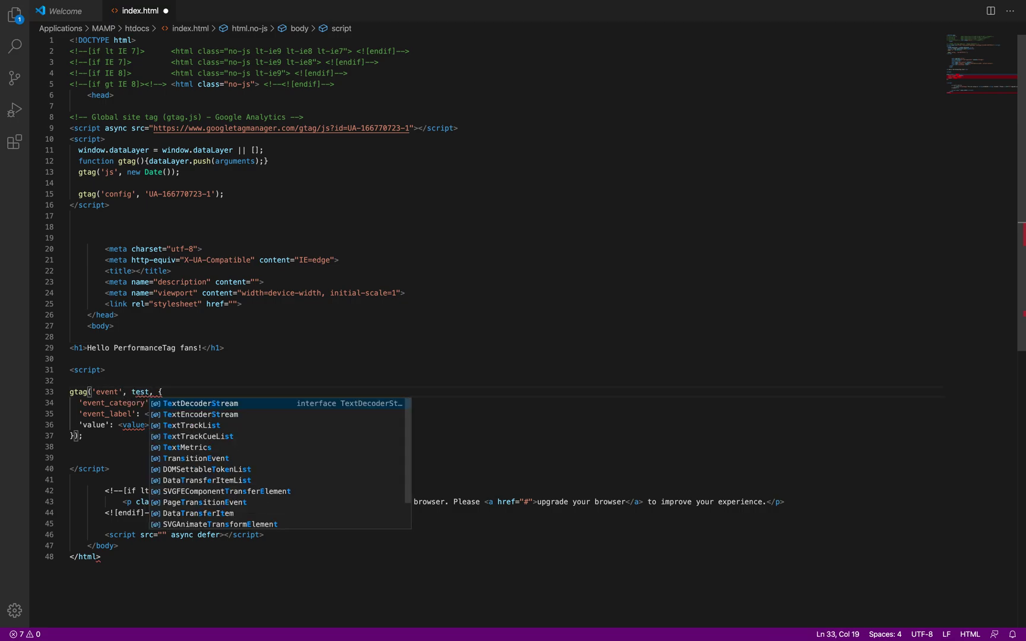
left_click(259, 362)
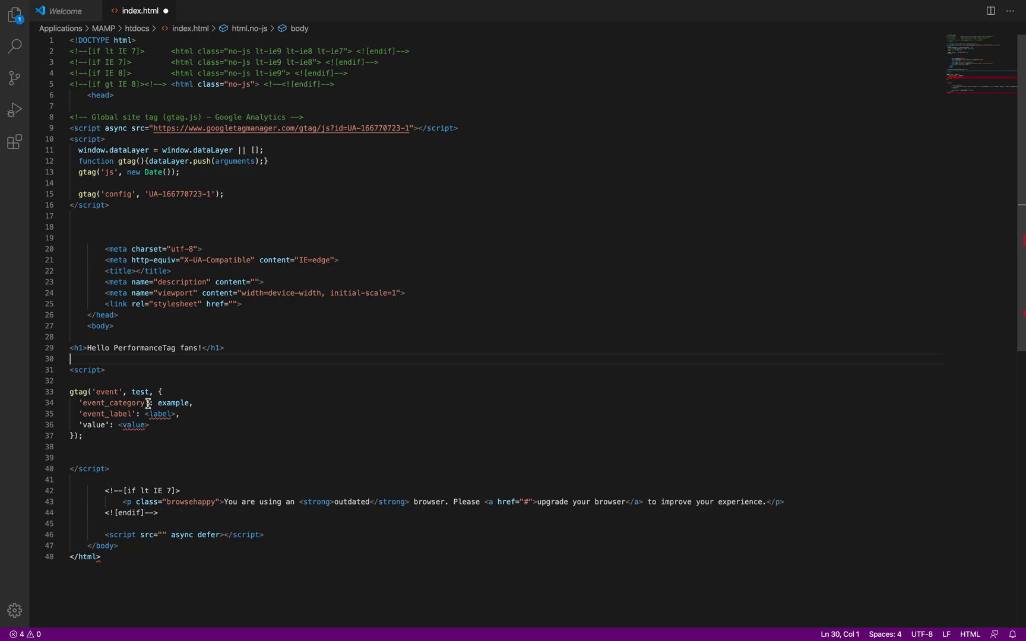
- Enclose the event action test in single quotes
left_click(132, 391)
type("'")
key("Right")
key("Right")
key("Right")
key("Right")
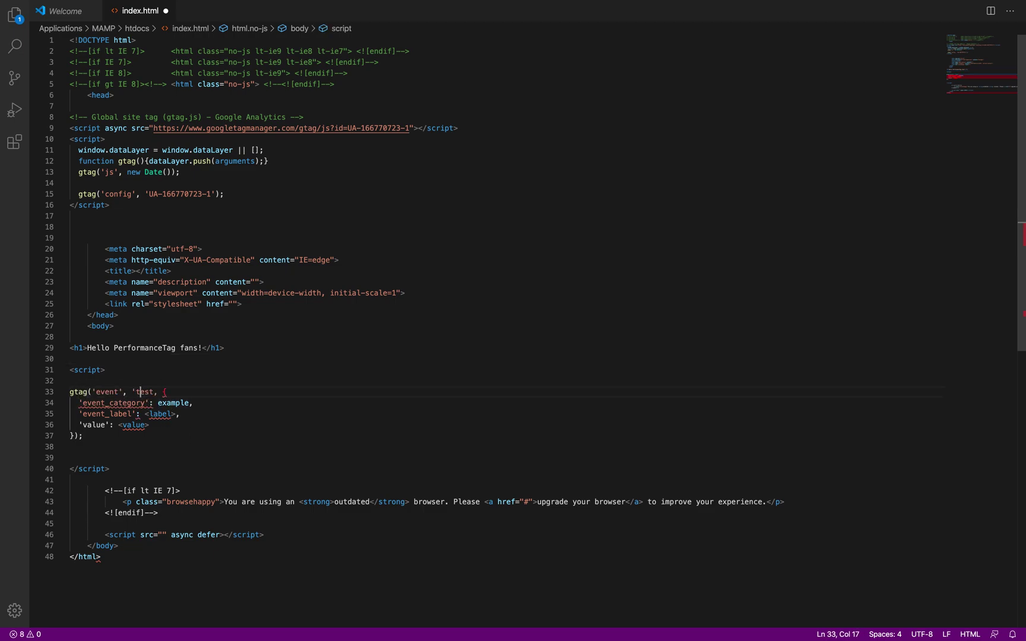
type("'")
- Enclose the event_category value example in single quotes
key("Down")
type("'")
key("Right")
key("Right")
key("Right")
key("Right")
key("Right")
key("Right")
key("Right")
type("'")
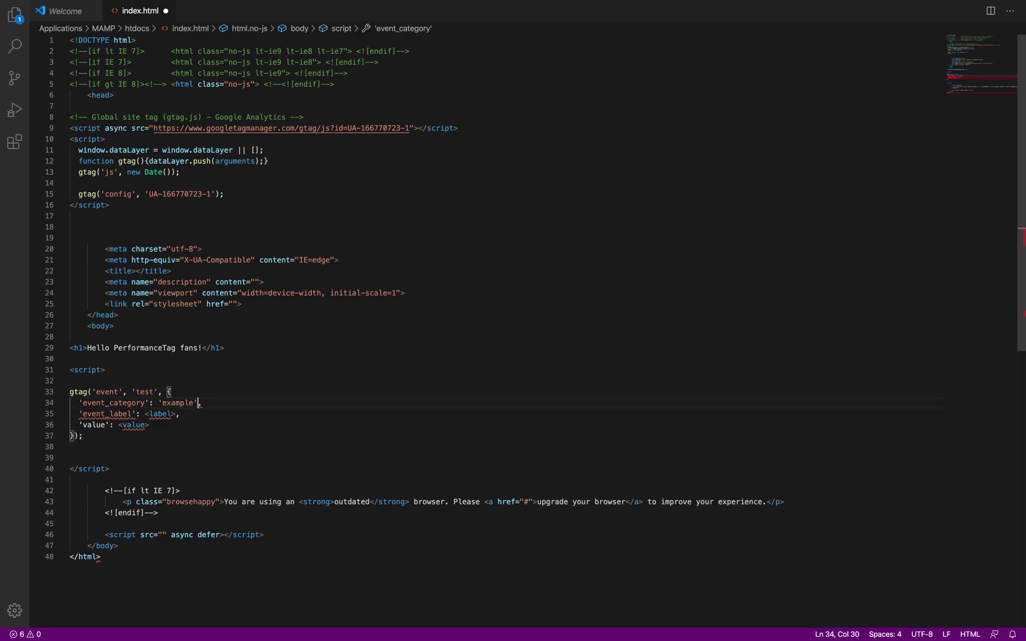
left_click(245, 461)
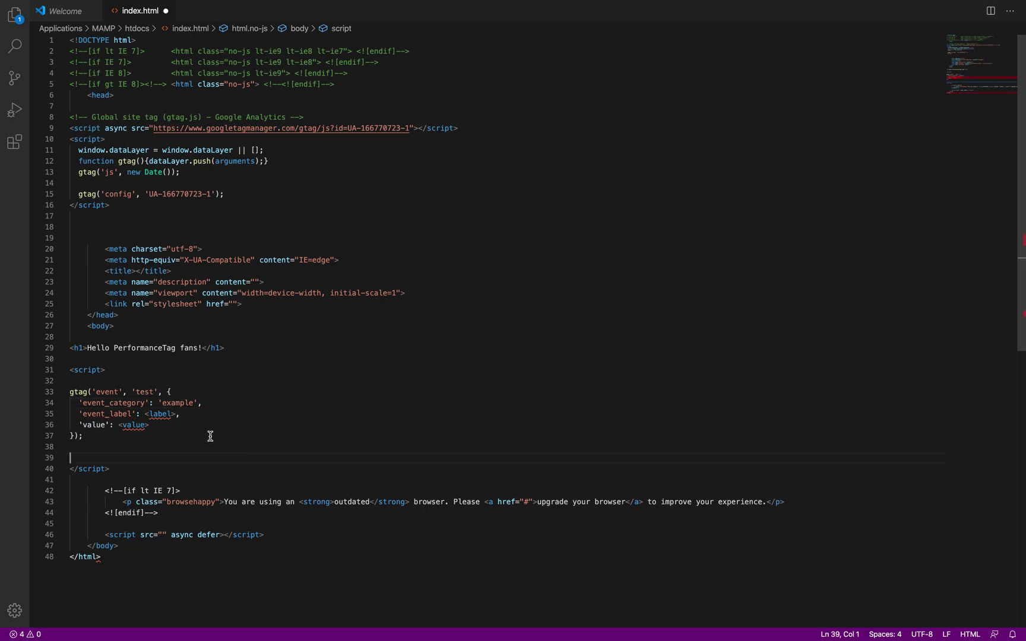
- Replace the event_label placeholder with 'some label' in single quotes
left_click(156, 425)
left_click_drag(146, 414, 177, 414)
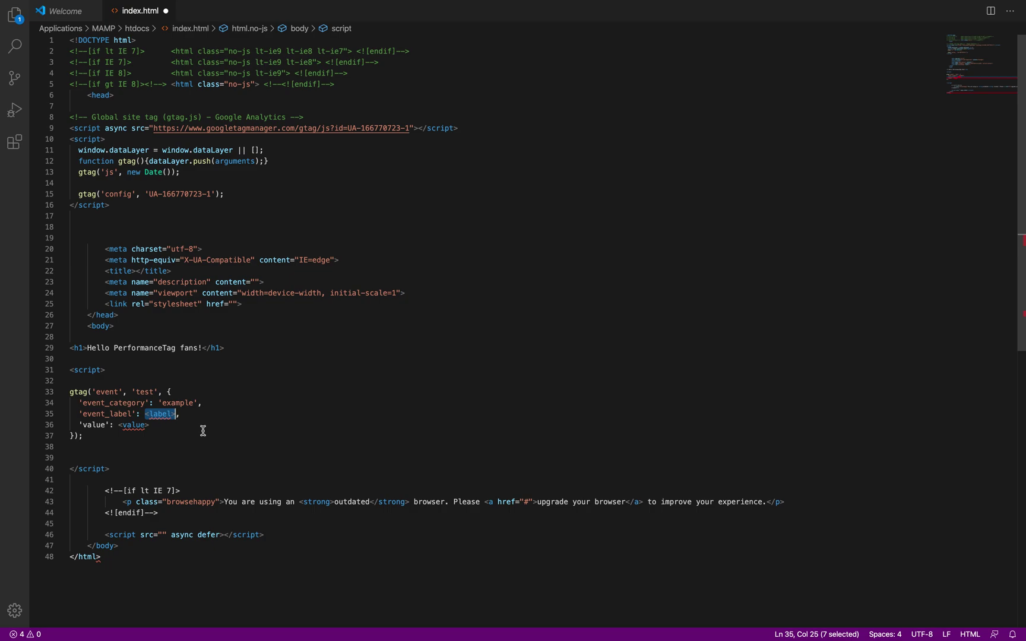
type("'")
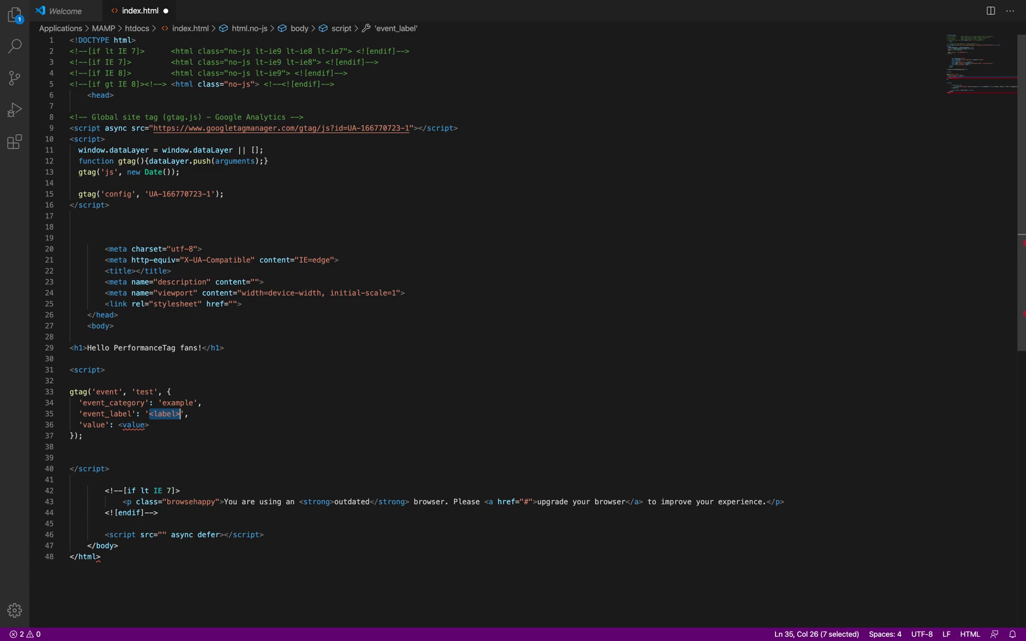
type("some label")
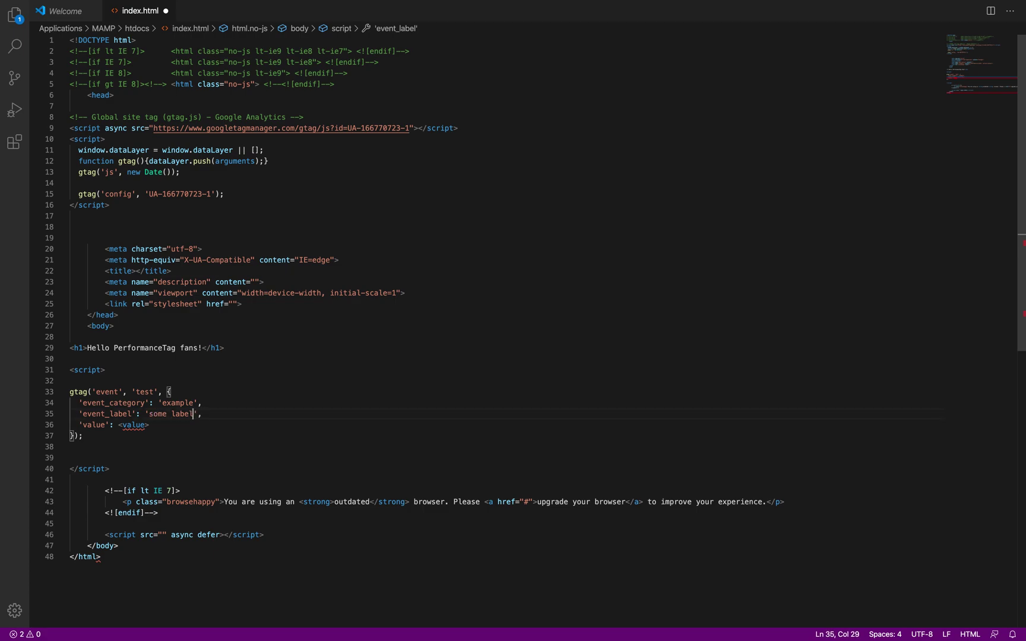
- Replace the value placeholder with '5' in single quotes and save index.html
left_click_drag(149, 426, 118, 427)
key("BackSpace")
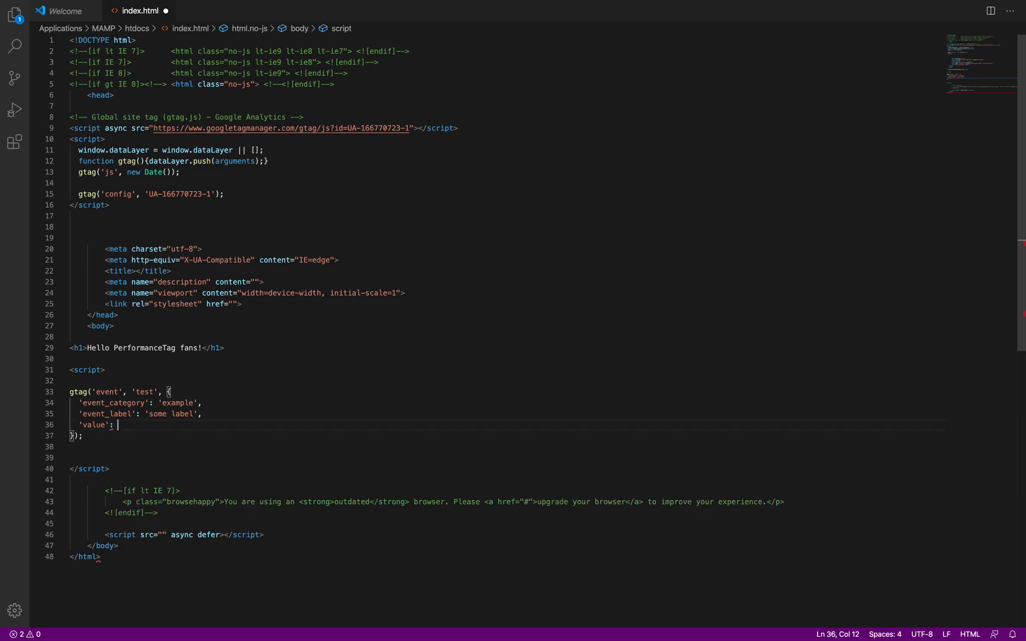
type("'")
type("5")
key("super+s")
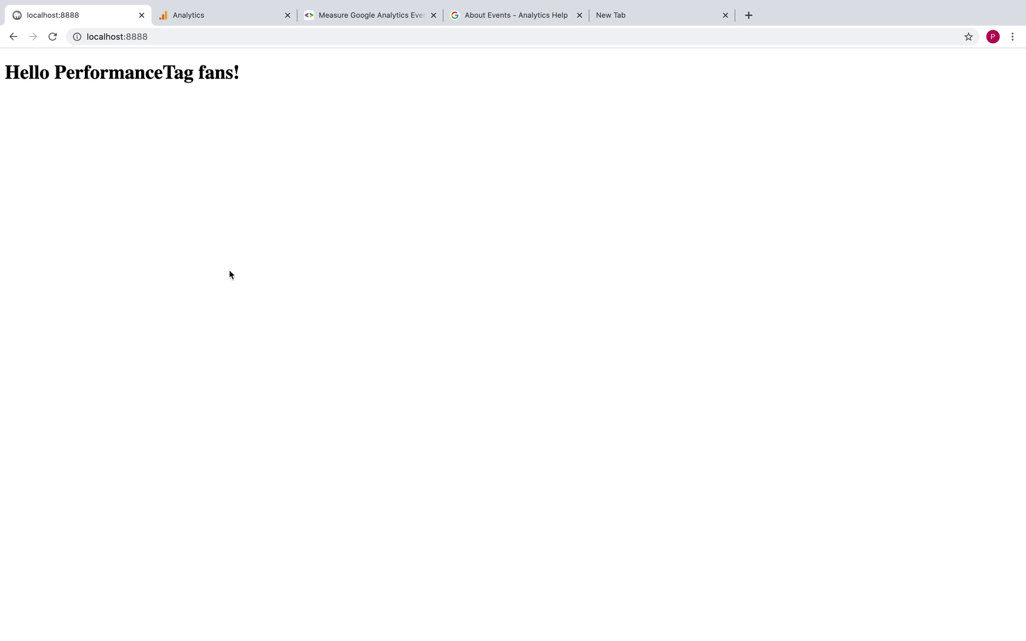
- Reload the localhost:8888 page in the browser and check the realtime Events report, filtering by the test action and clearing that filter
key("super+r")
left_click(263, 19)
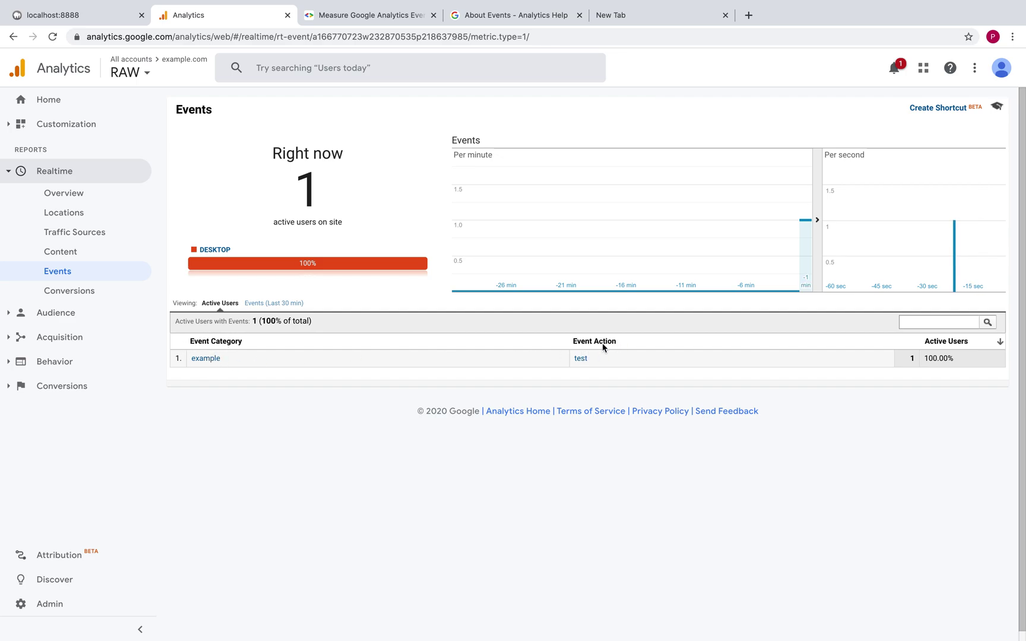
left_click(581, 359)
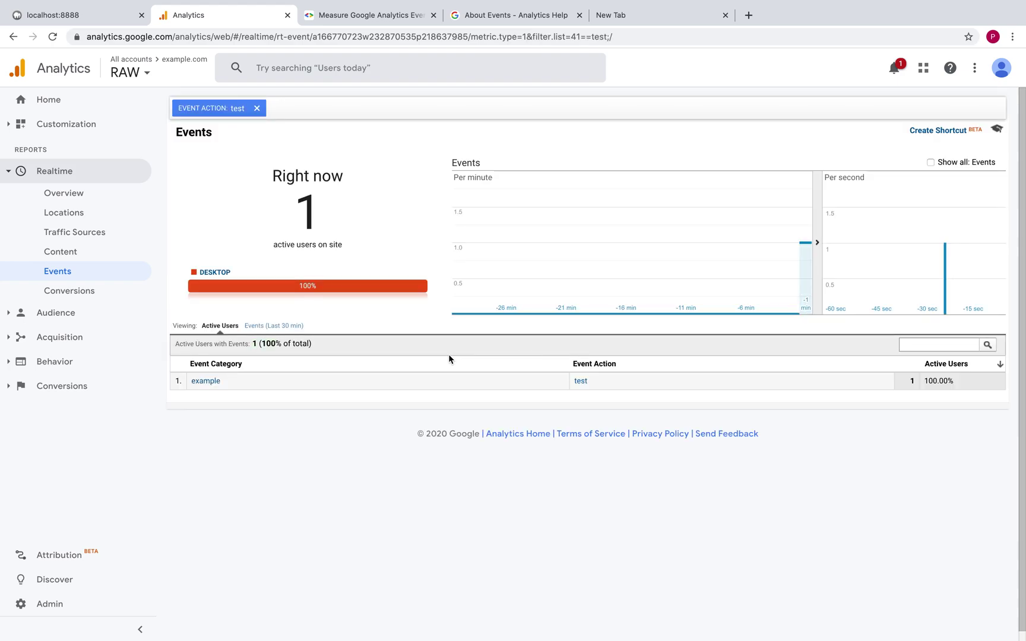
left_click(257, 109)
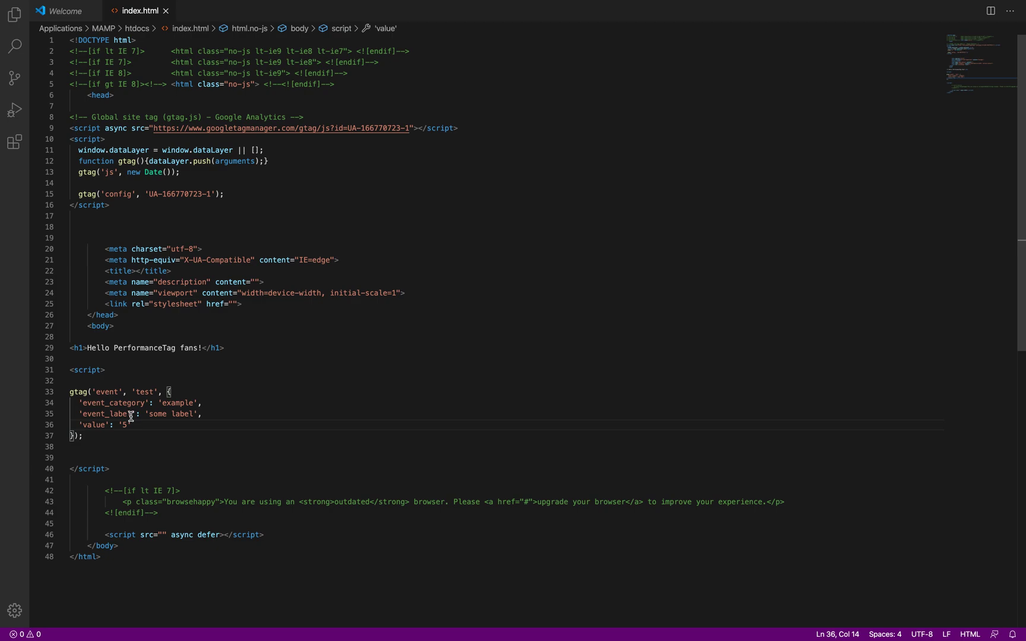
- Remove the opening and closing script tags that surround the gtag event call in the body of index.html
left_click_drag(115, 469, 69, 469)
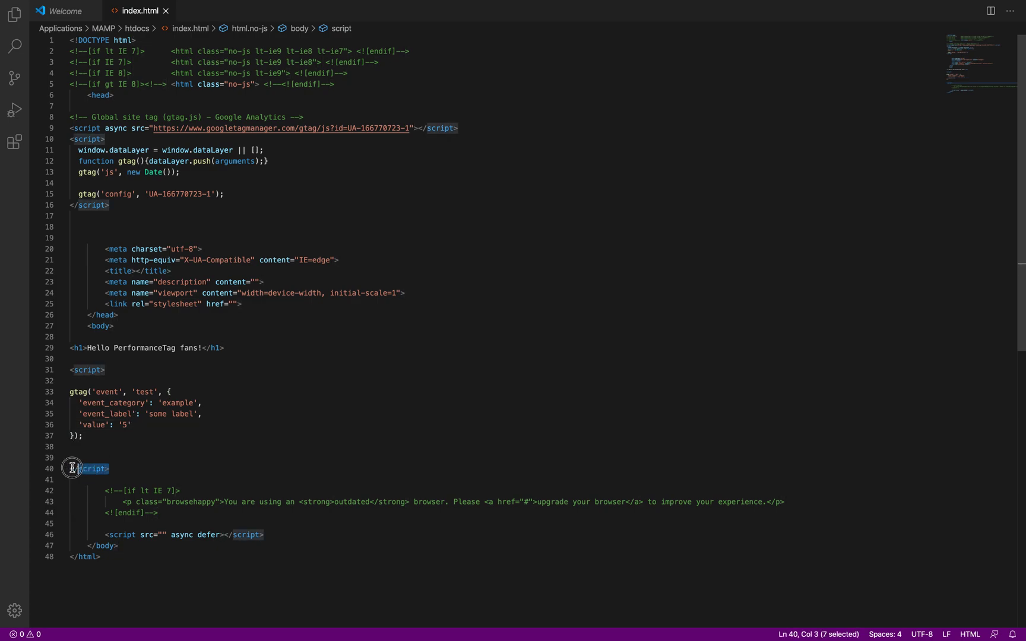
key("BackSpace")
left_click_drag(127, 374, 63, 374)
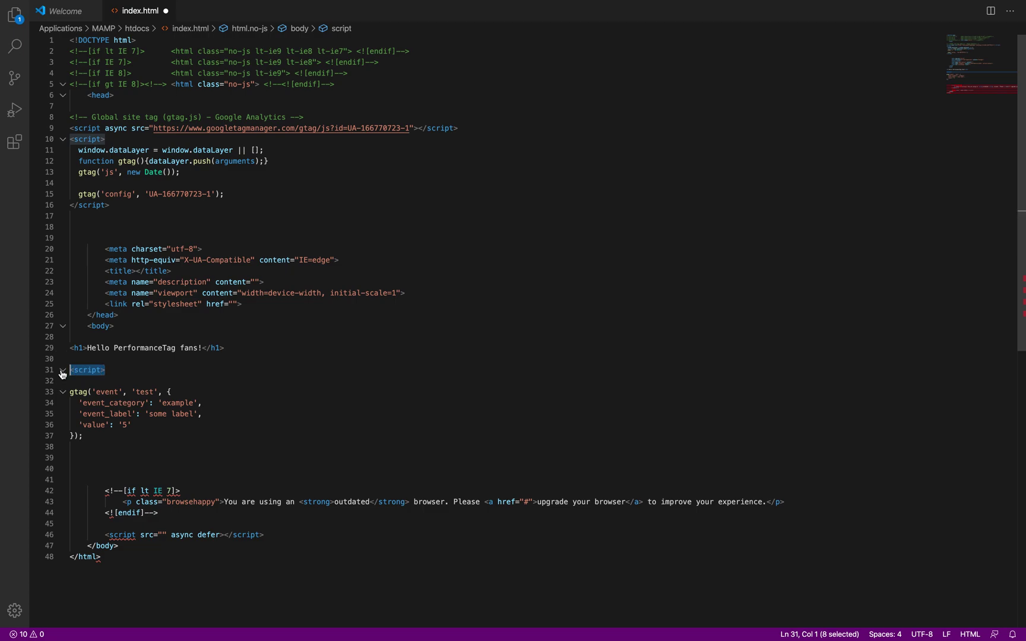
key("BackSpace")
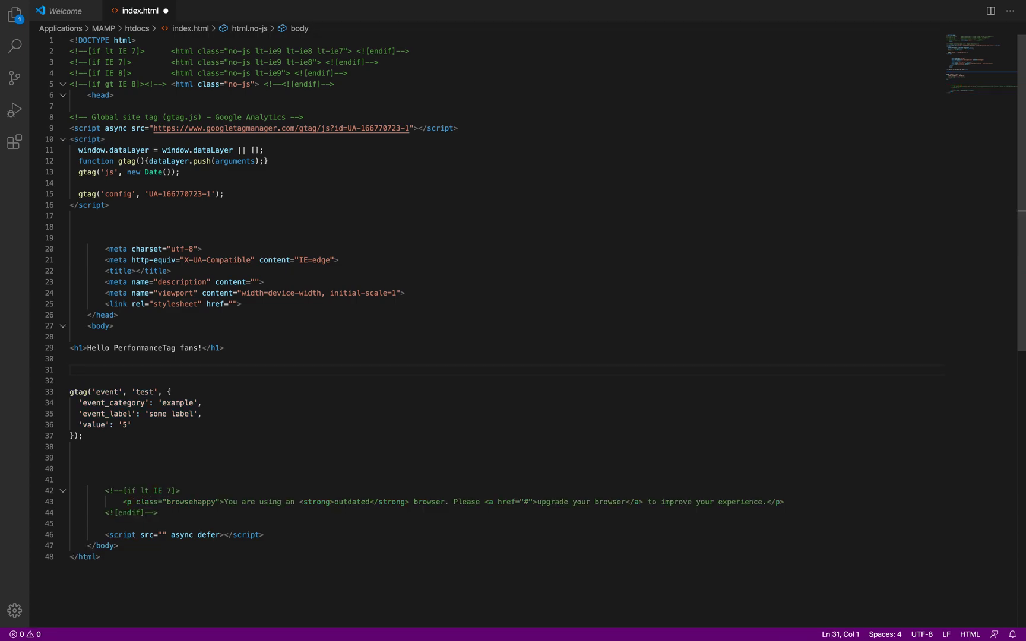
- Add an empty button element below the h1 heading, with its opening tag spread over several lines to make room for attributes
type("<button")
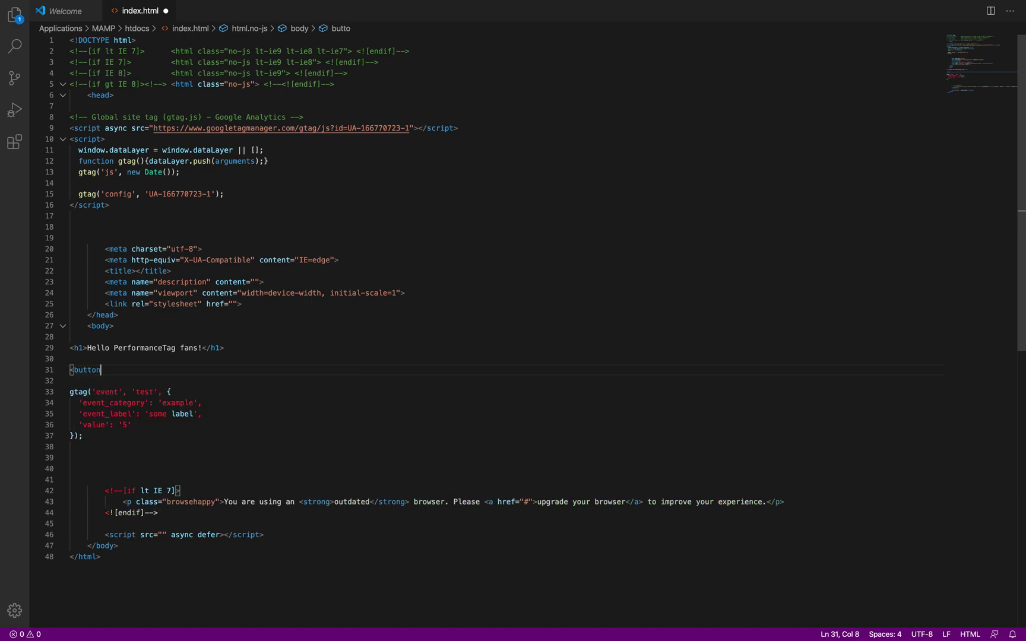
key("Return")
type(">")
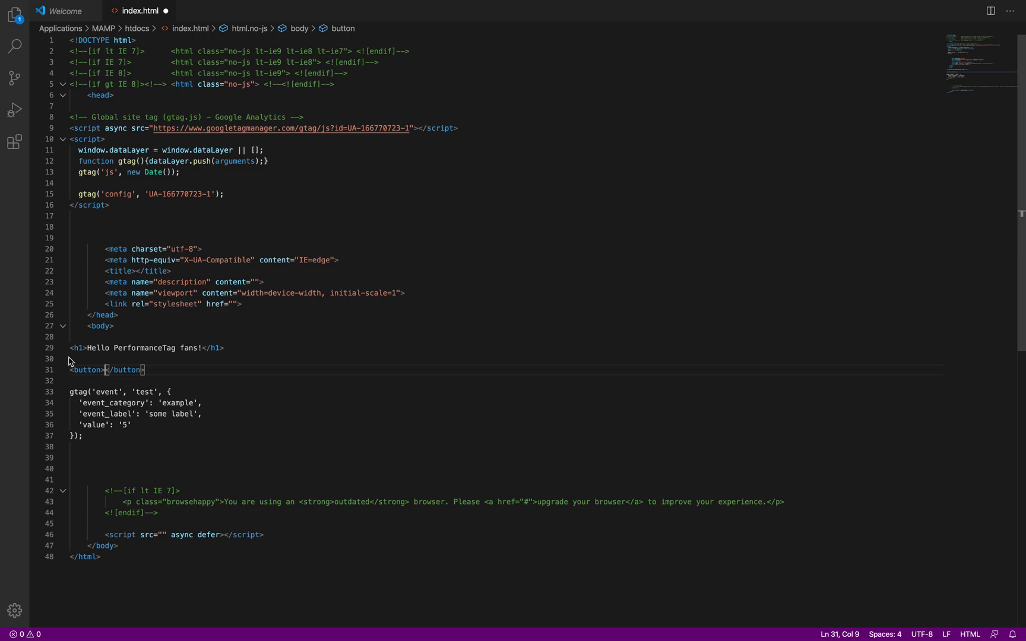
key("BackSpace")
key("Return")
key("Return")
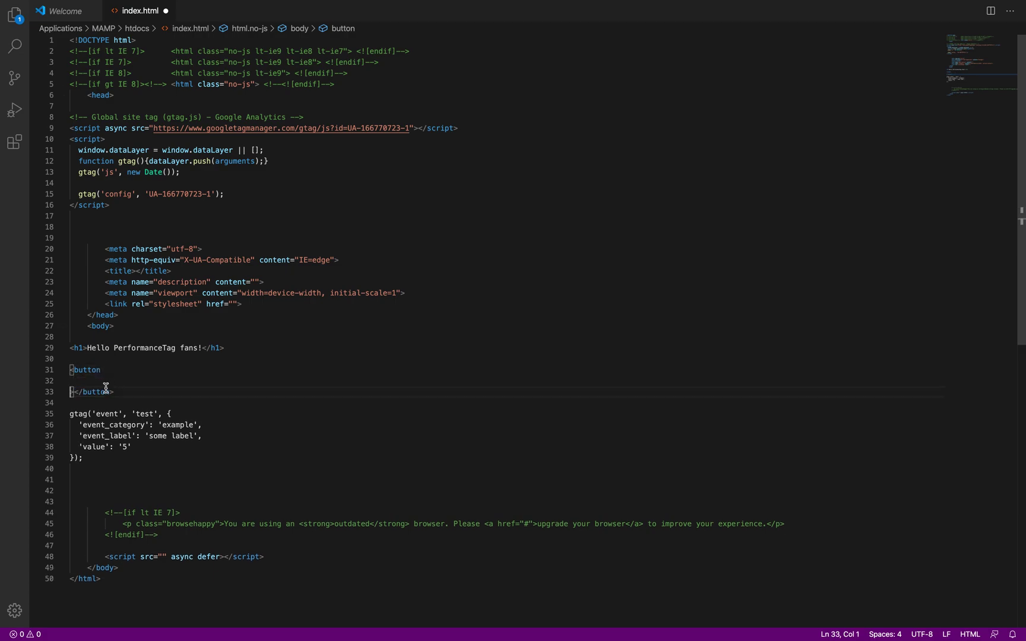
- Move the whole gtag event call into a new onclick attribute inside the button's opening tag
left_click_drag(83, 457, 67, 418)
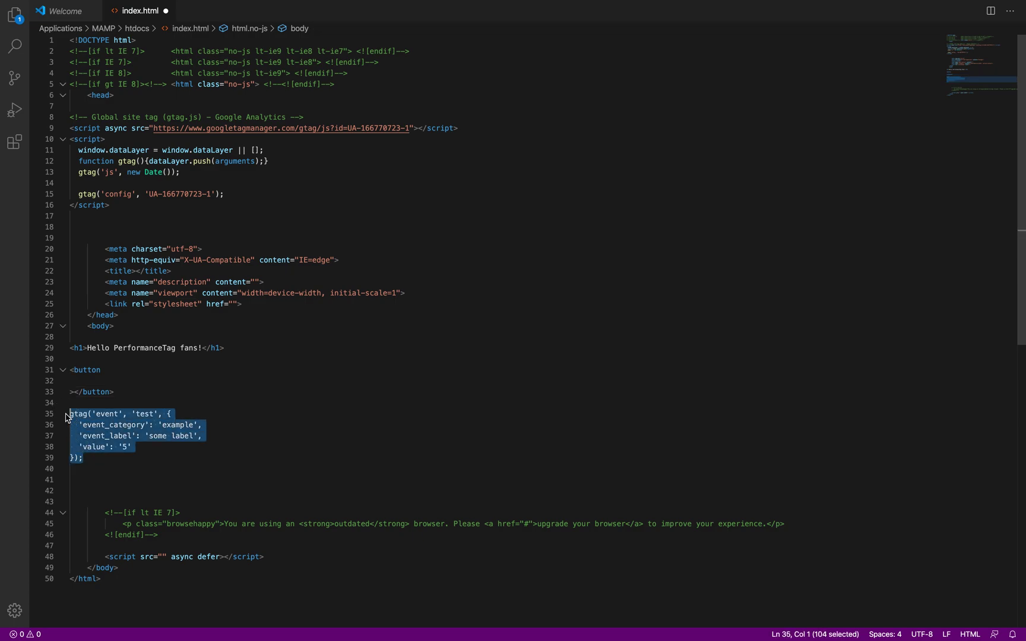
left_click(103, 380)
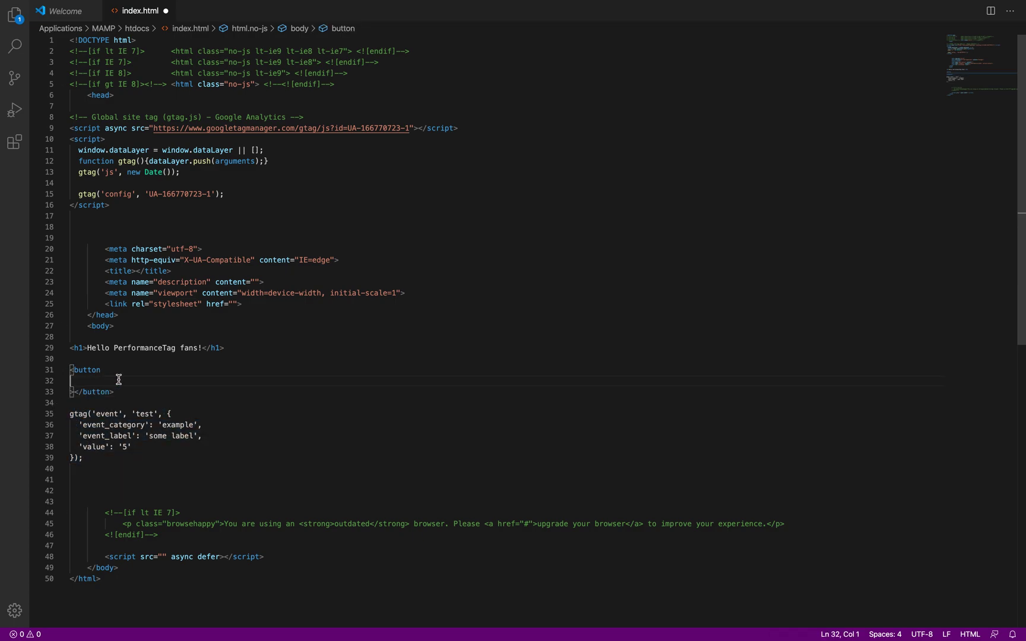
left_click_drag(84, 458, 65, 417)
key("super+x")
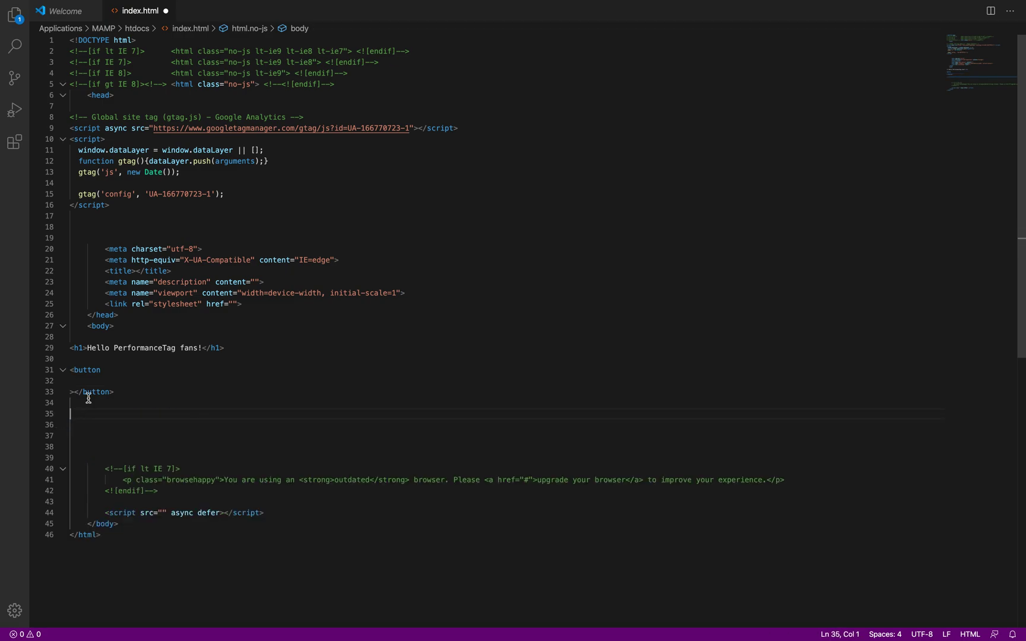
left_click(88, 383)
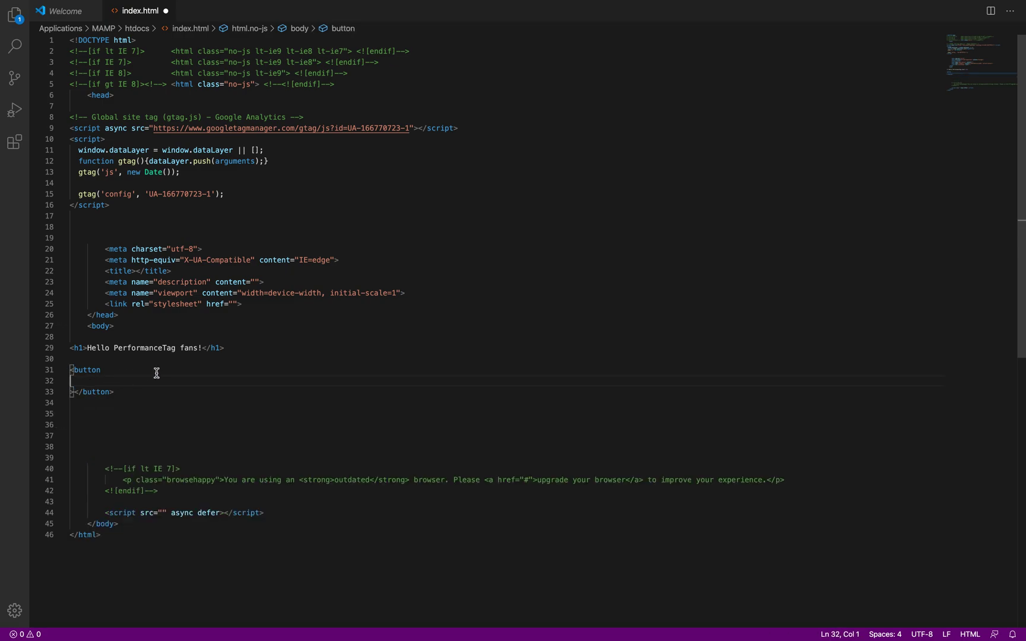
key("Return")
key("Return")
key("Up")
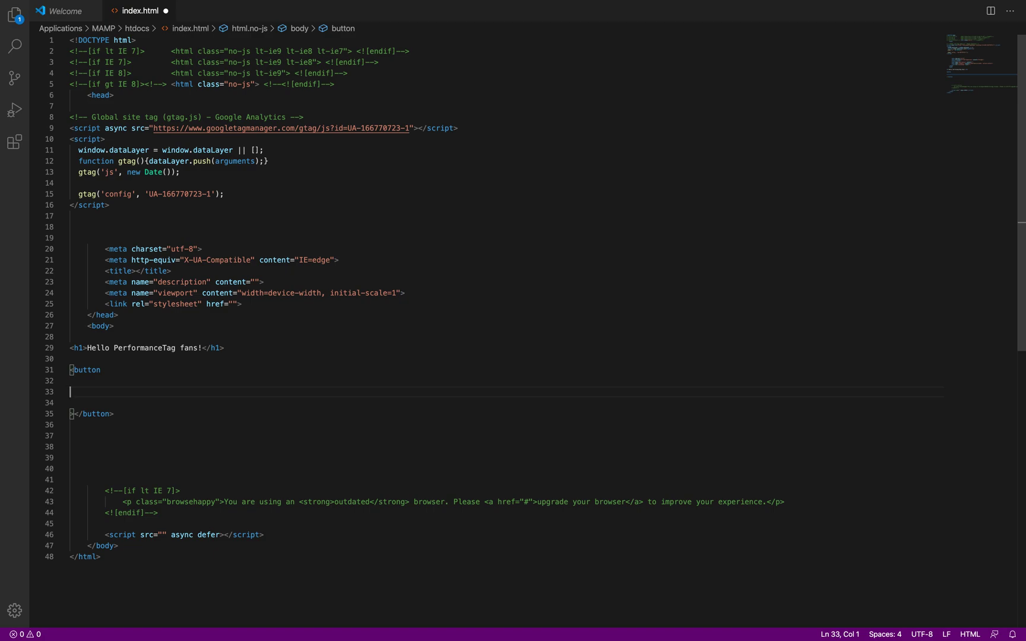
type("onc")
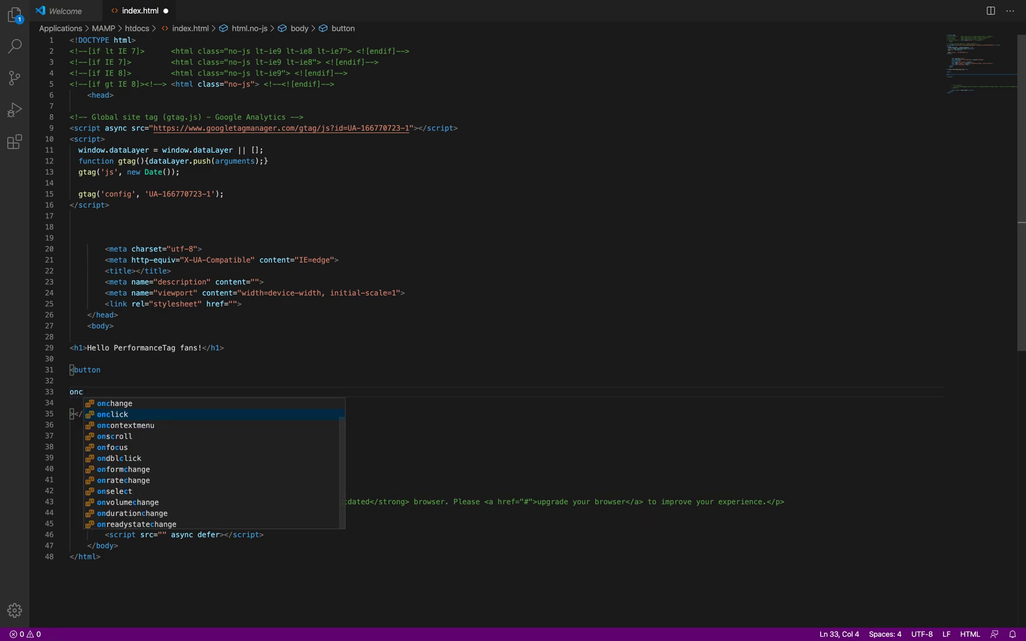
key("Return")
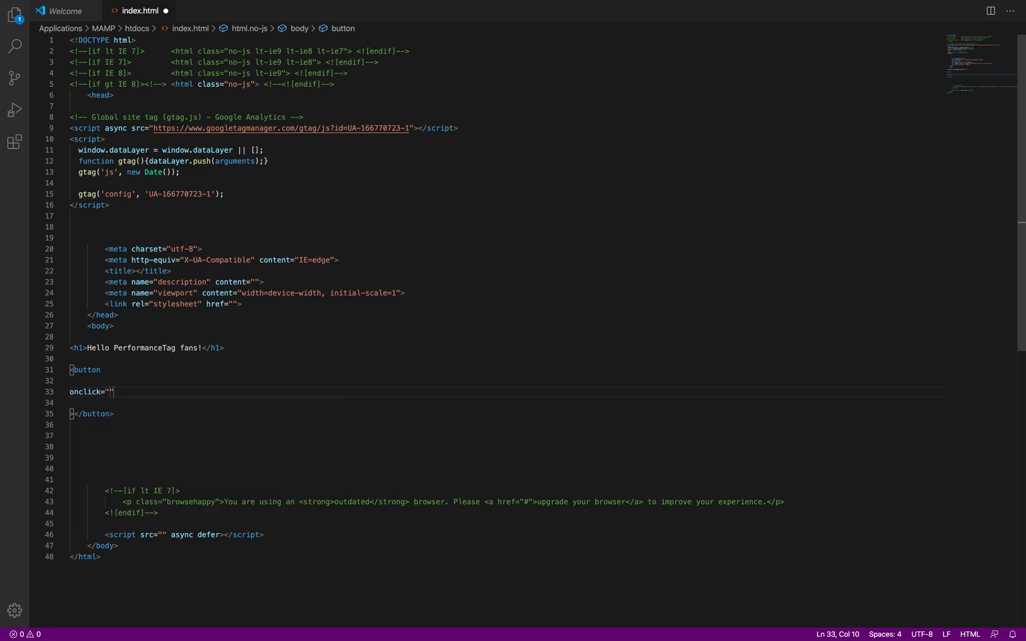
key("super+v")
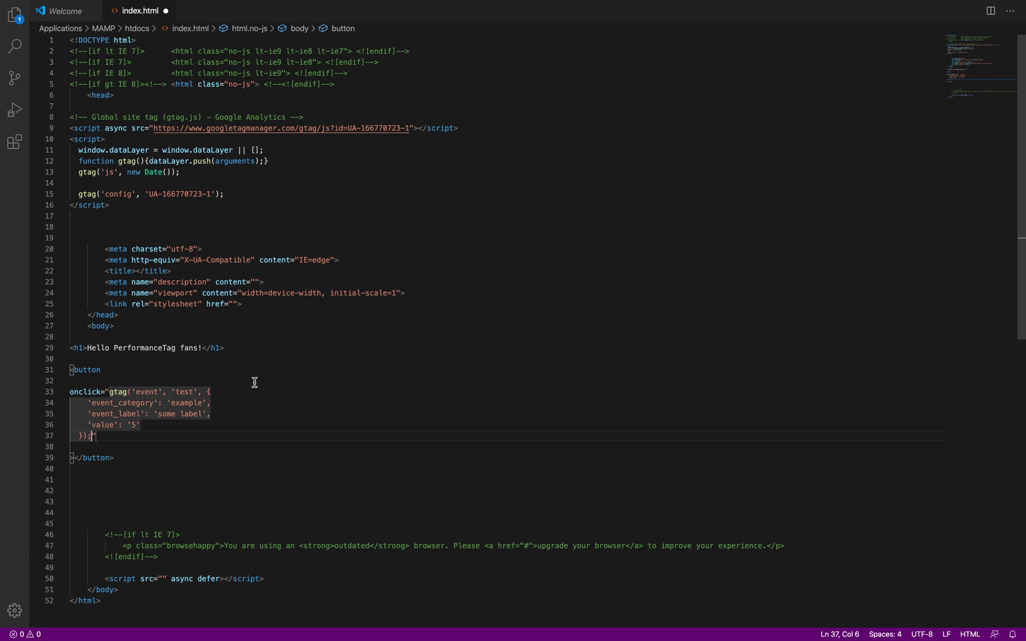
- Save index.html, switch to the browser and reload the localhost:8888 page
key("super+s")
key("super+Tab")
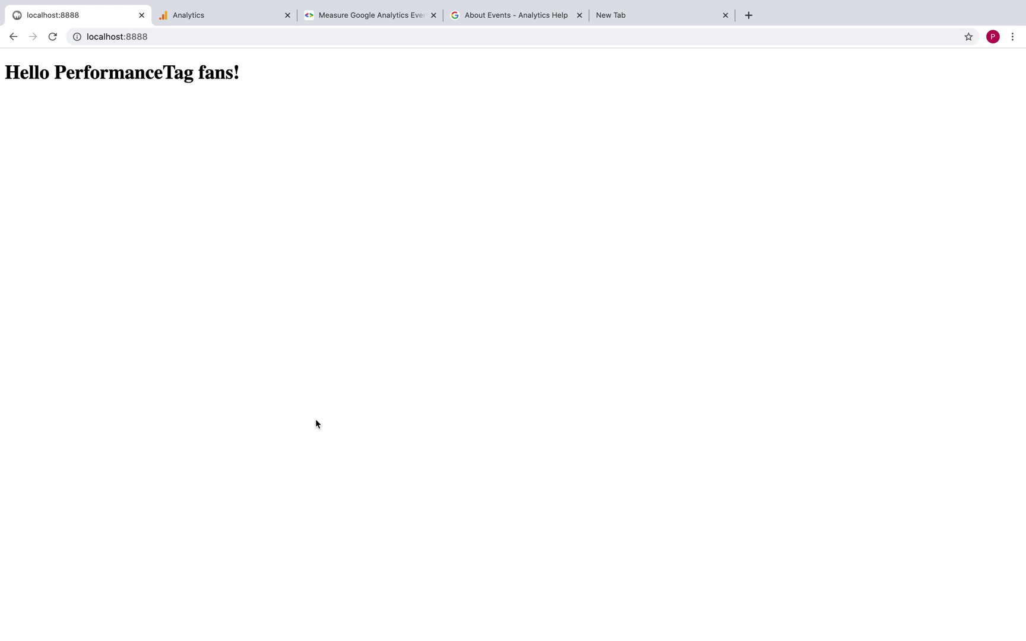
key("super+r")
- Return to the code editor, give the button the label 'Press me' and save index.html
key("super+Tab")
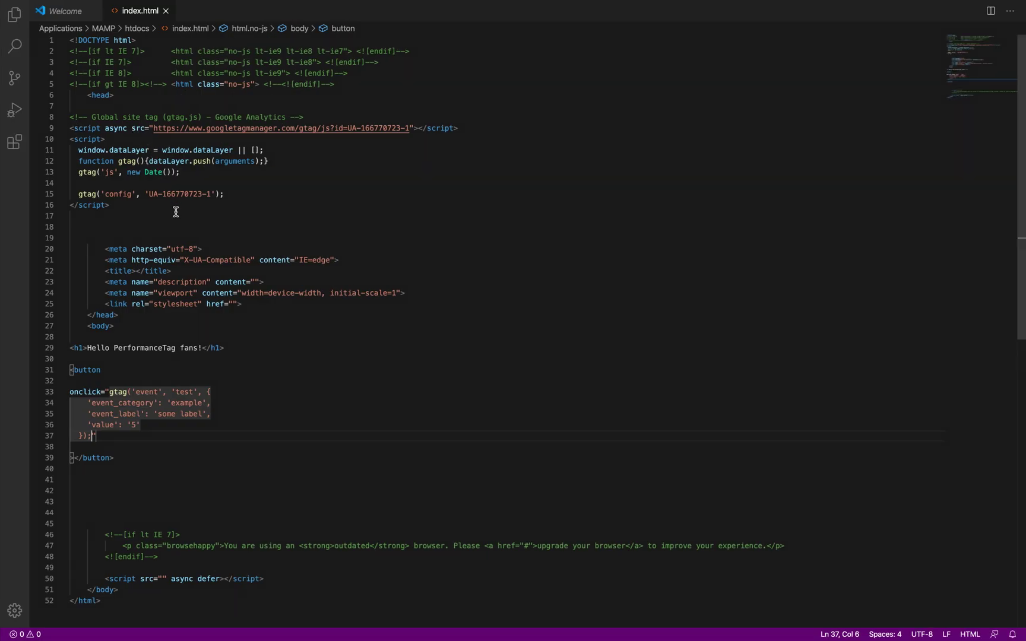
left_click(75, 457)
type(">")
key("Left")
type("Pres")
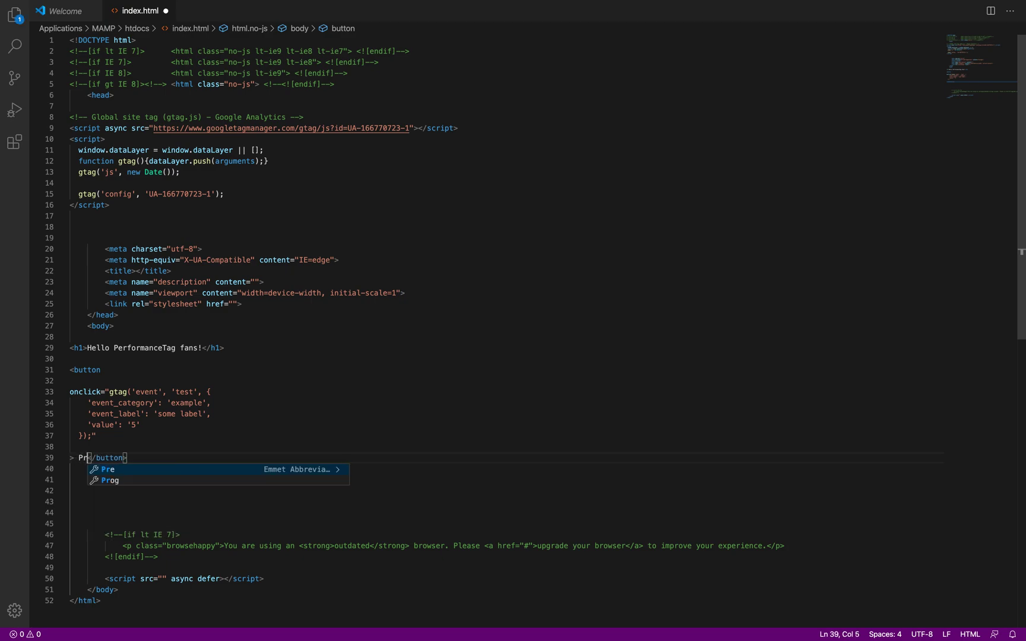
type("s me")
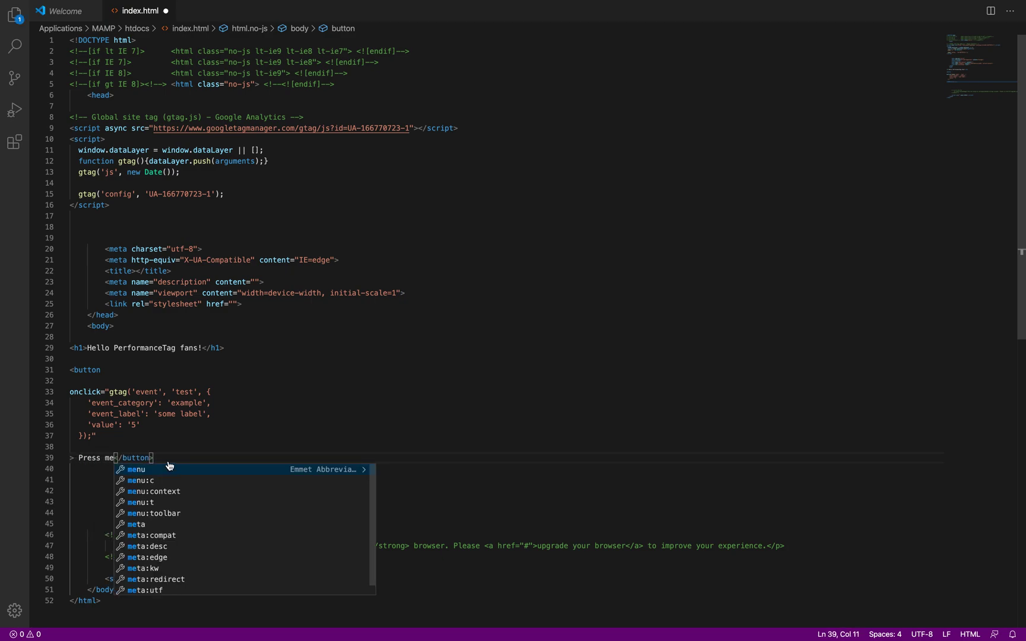
left_click(436, 480)
key("super+s")
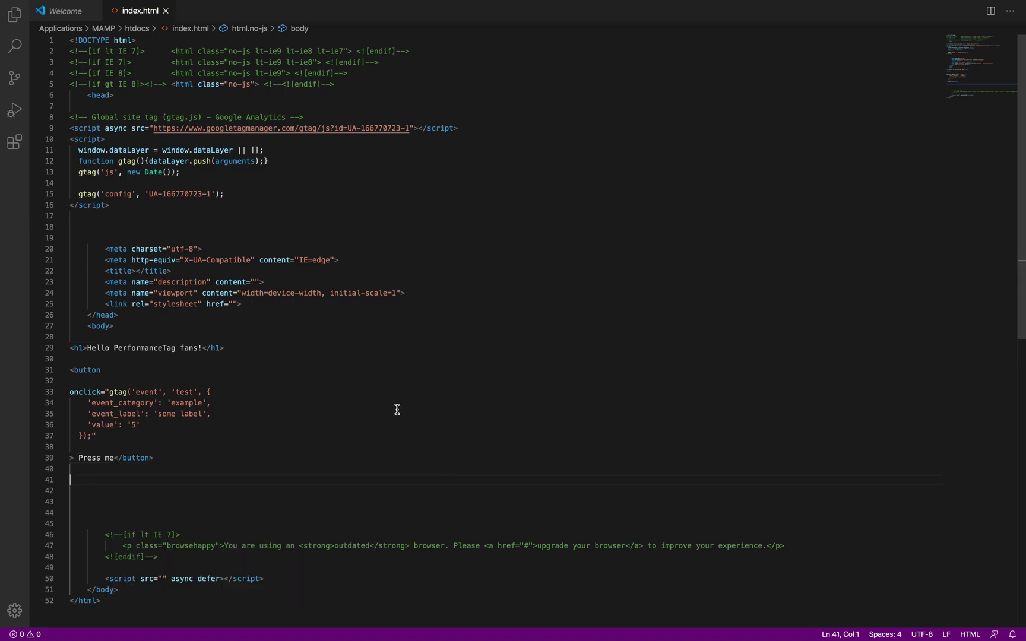
- Reload localhost:8888 in the browser, trigger the Press me button and check the Google Analytics realtime Events report
key("super+Tab")
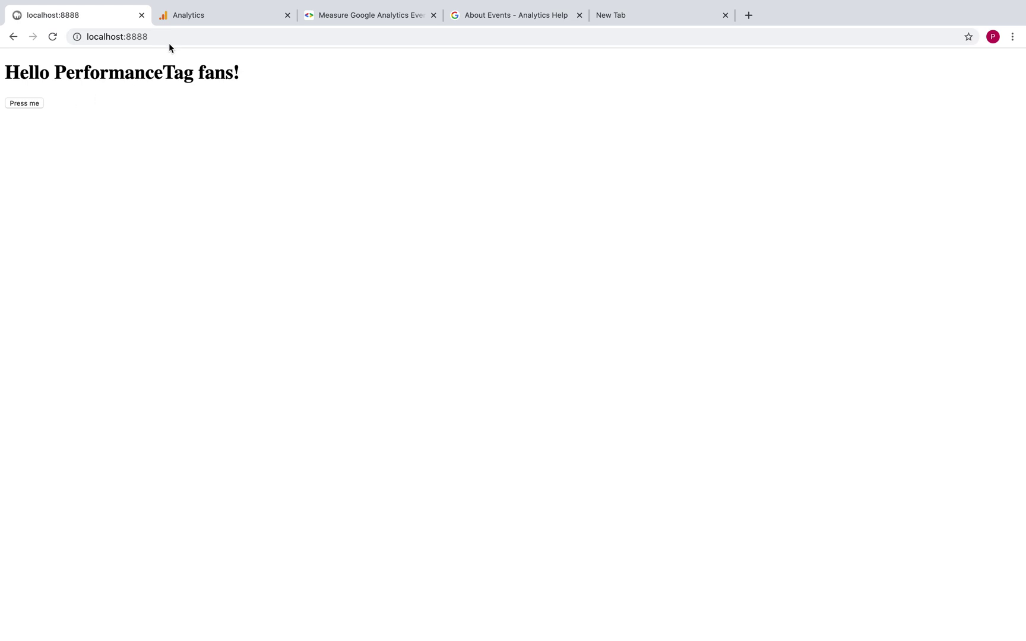
key("super+r")
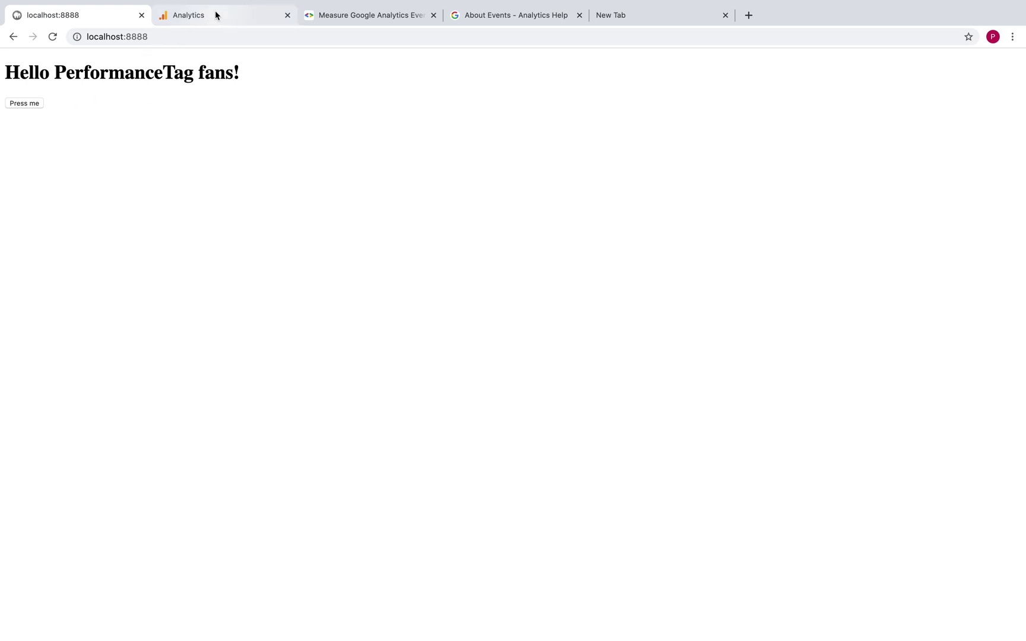
left_click(215, 14)
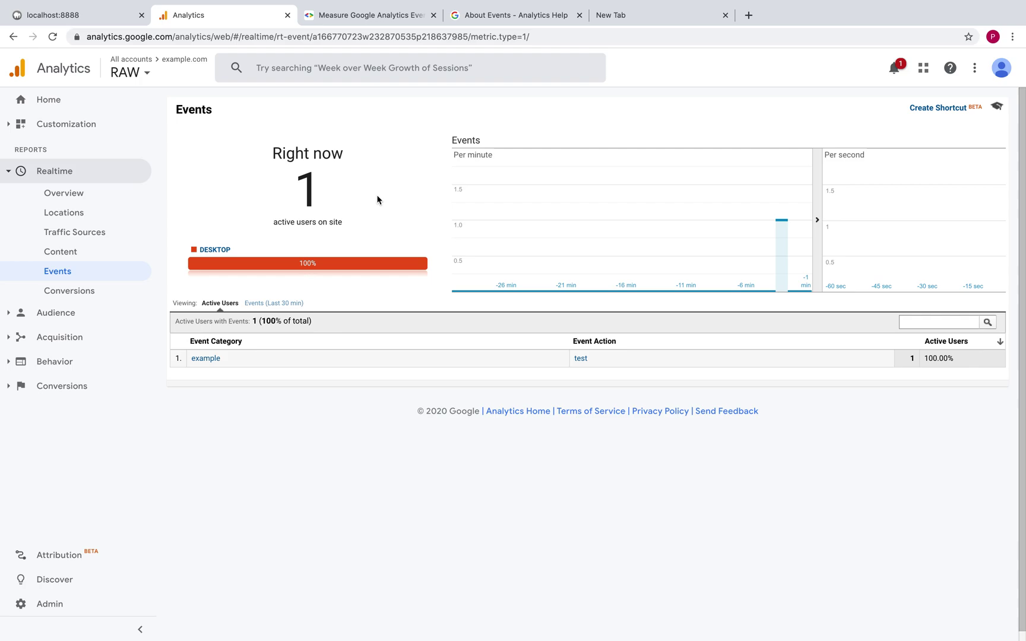
left_click(123, 25)
left_click(34, 105)
left_click(211, 20)
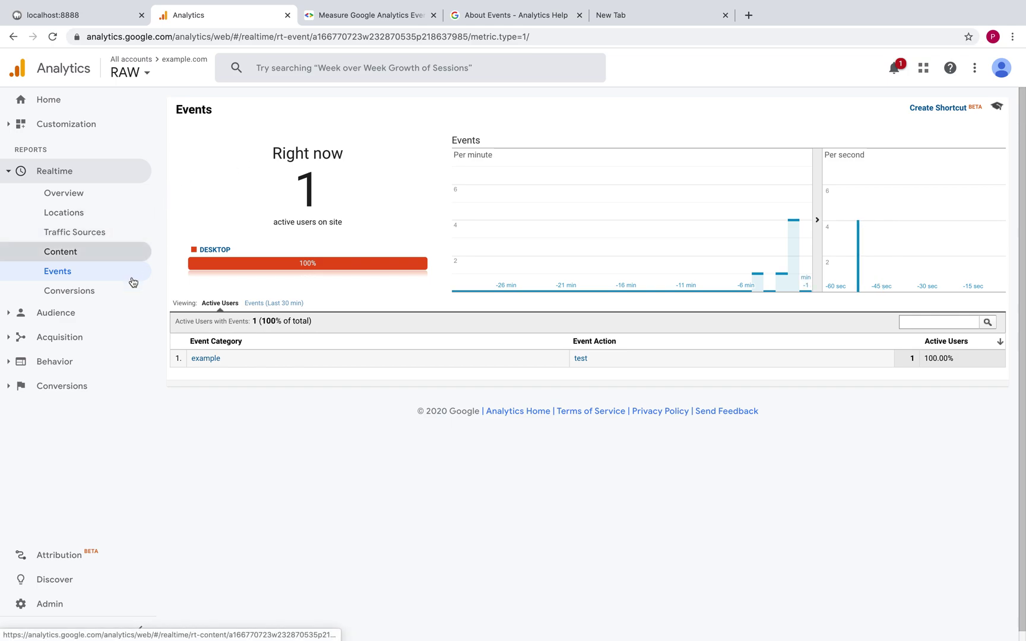
- Start a new goal for the RAW view in the Analytics administration, using the Custom goal setup
left_click(48, 604)
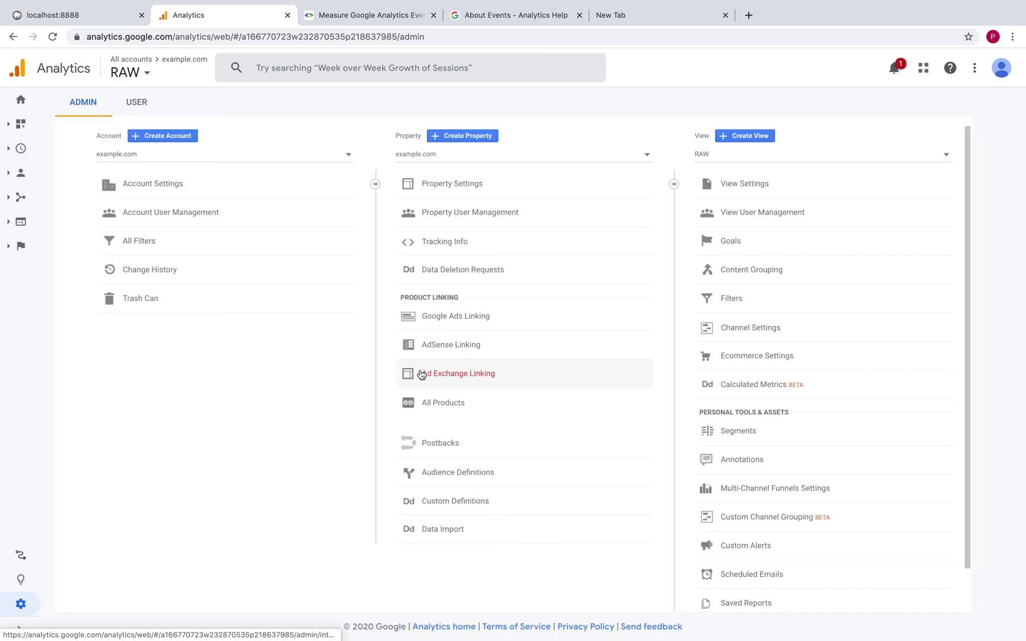
left_click(737, 243)
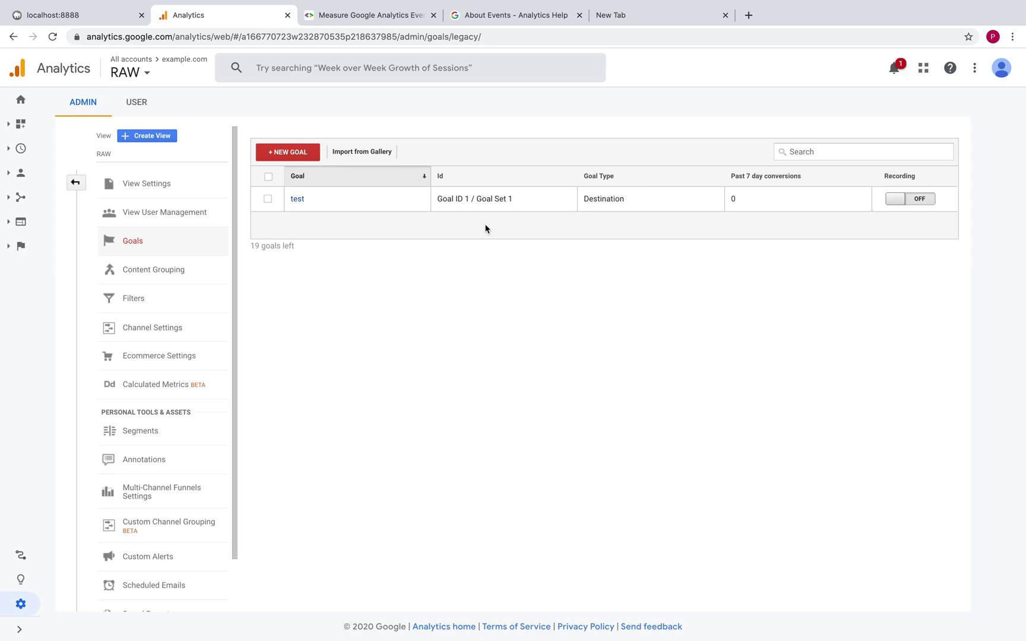
left_click(285, 153)
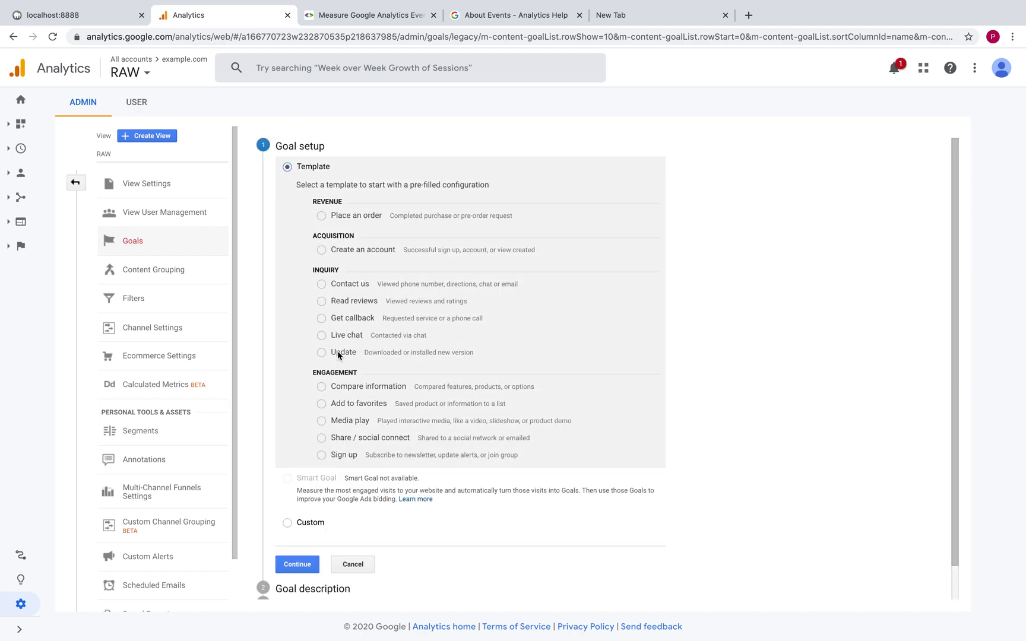
left_click(289, 525)
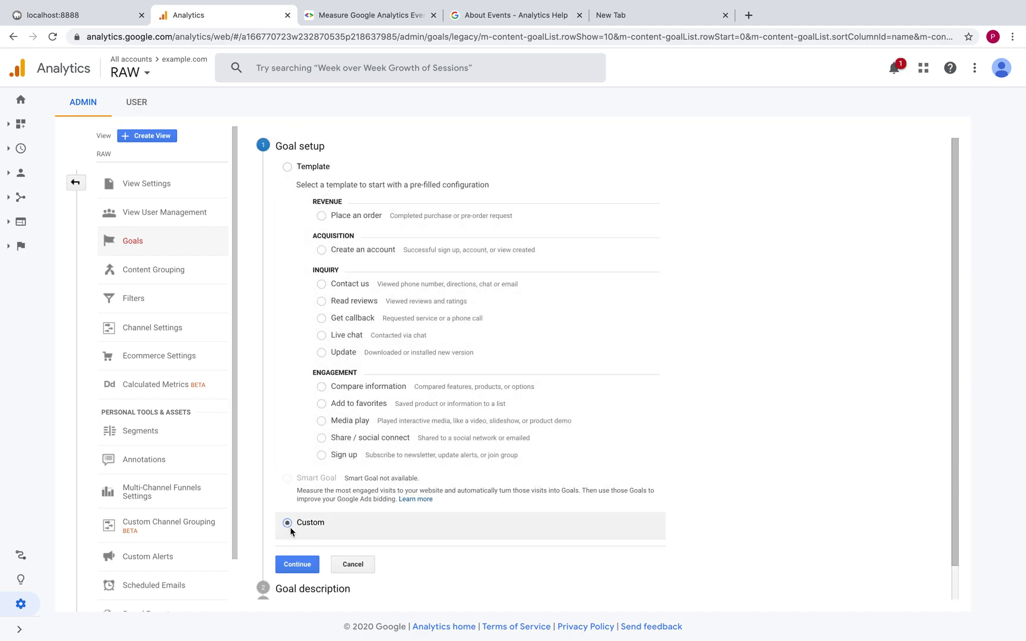
left_click(303, 568)
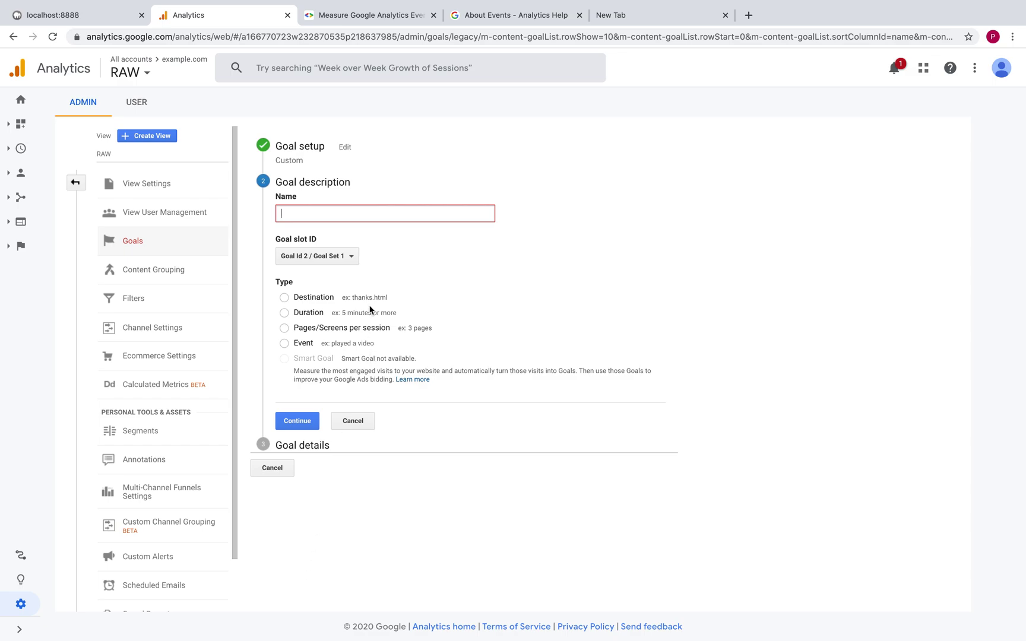
- Name the goal 'Button Press Tracker', choose Event as its type and continue to the goal details
type("B")
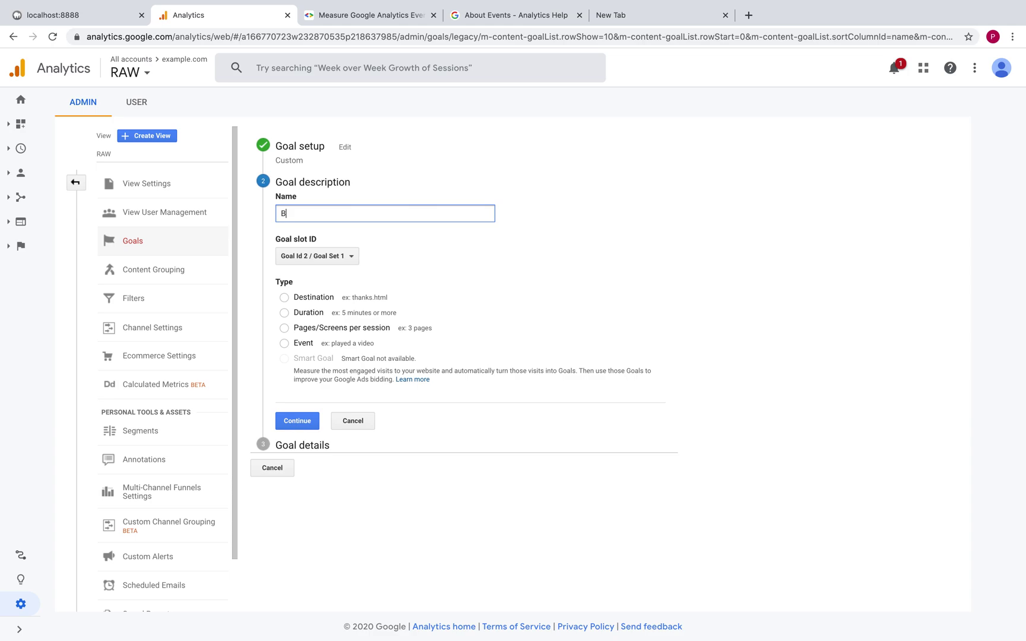
type("utton Press Tracker")
left_click(285, 344)
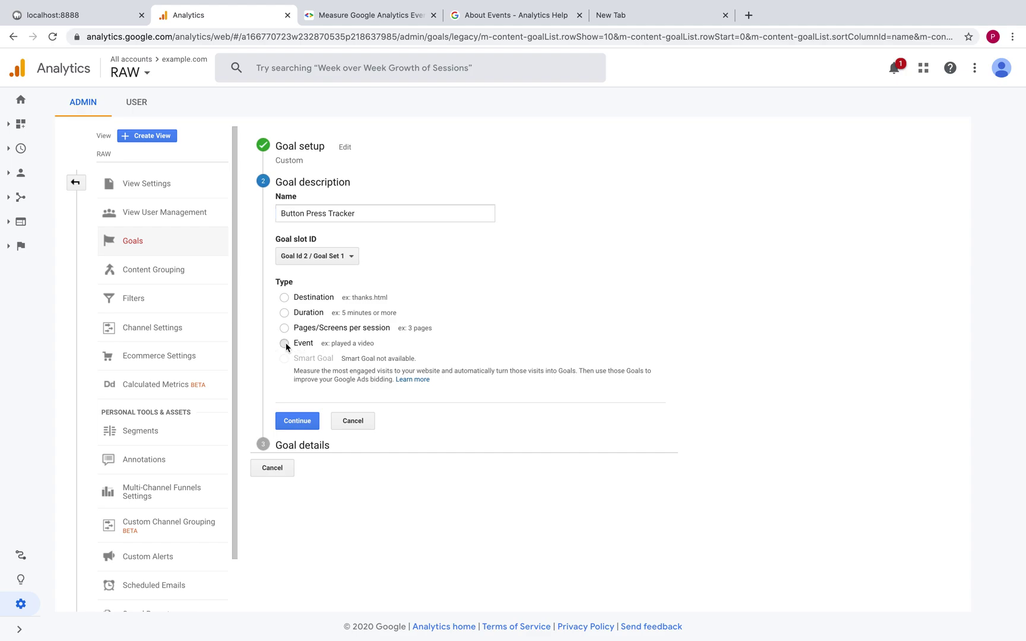
left_click(297, 421)
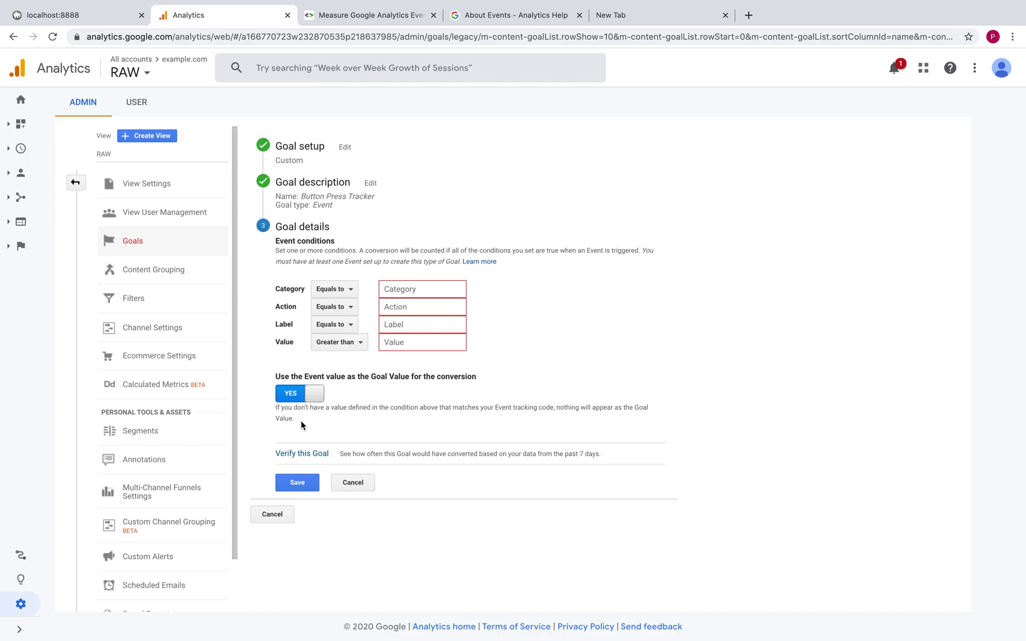
- Set the goal's event Category condition to equal 'example', verify the goal against past data and save it
left_click(420, 287)
left_click(417, 289)
type("example")
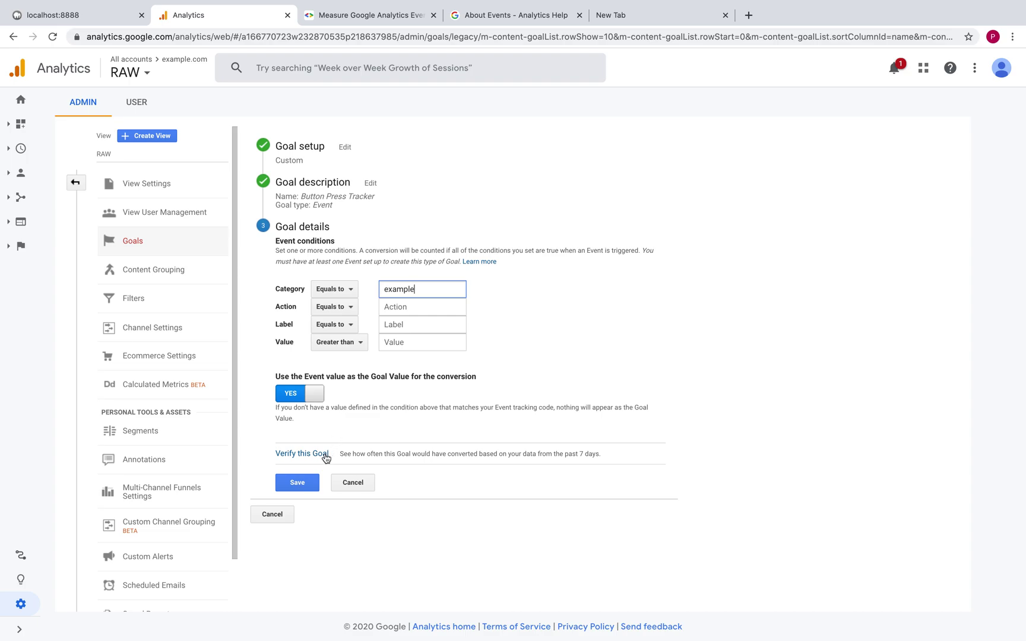
left_click(326, 456)
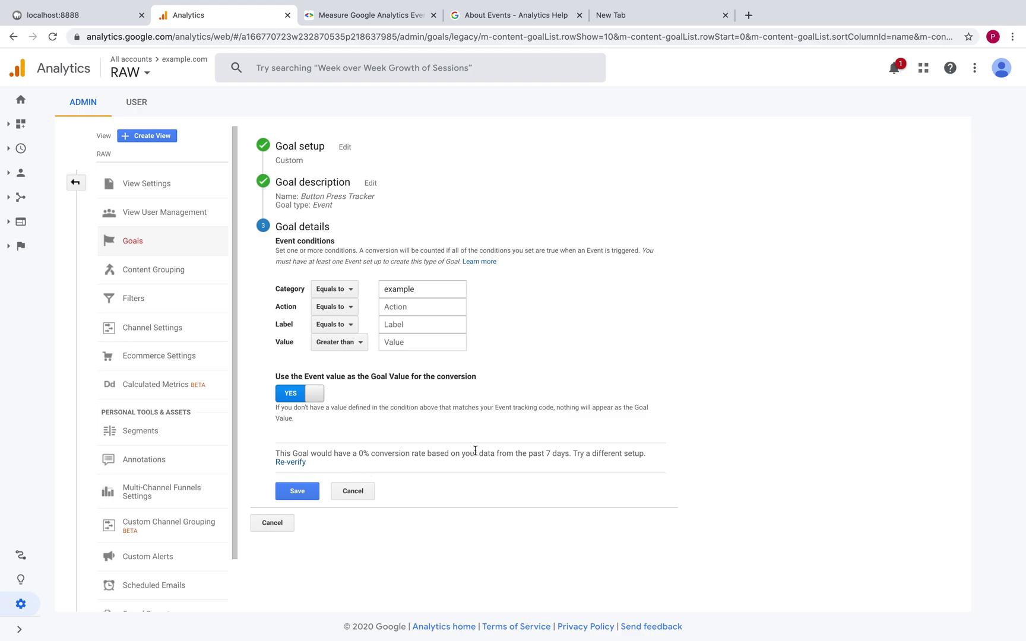
left_click_drag(316, 454, 410, 455)
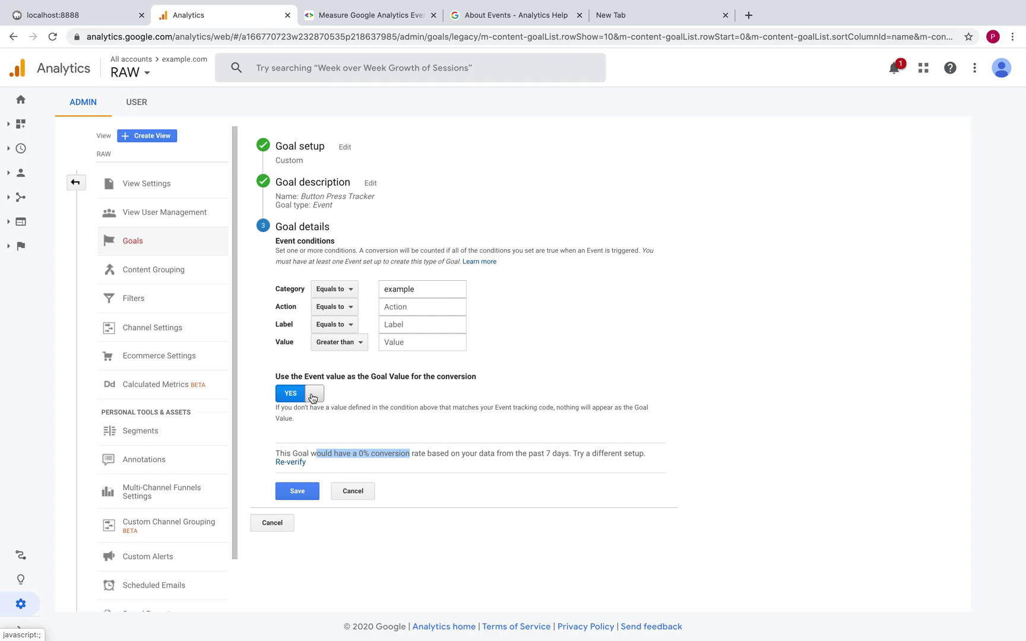
left_click(297, 491)
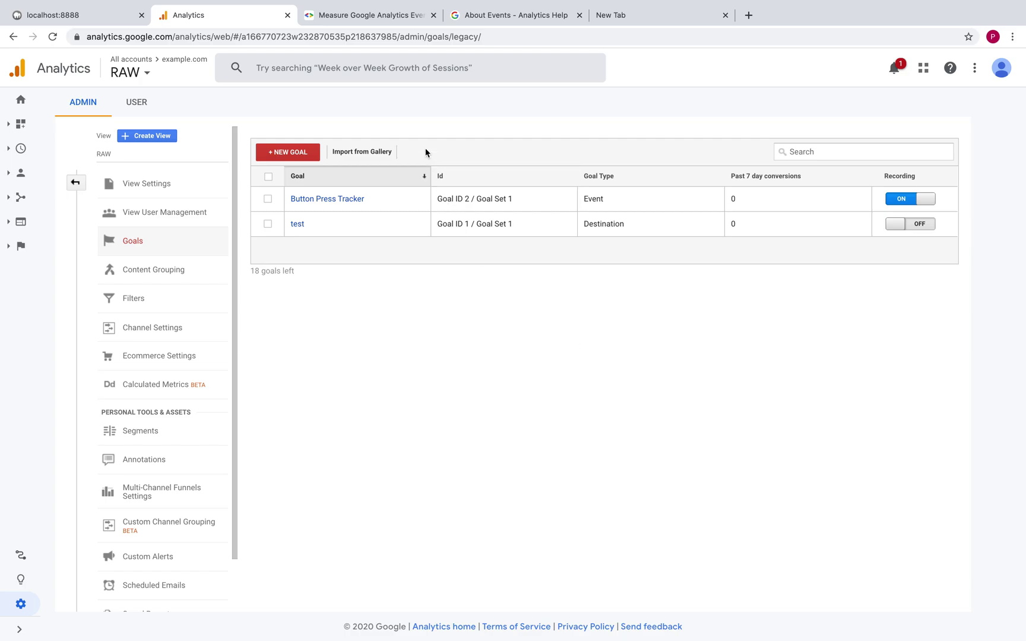
- Switch to the gtag.js Events documentation and examine the non_interaction parameter in the 'Send non-interaction events' section
left_click(397, 15)
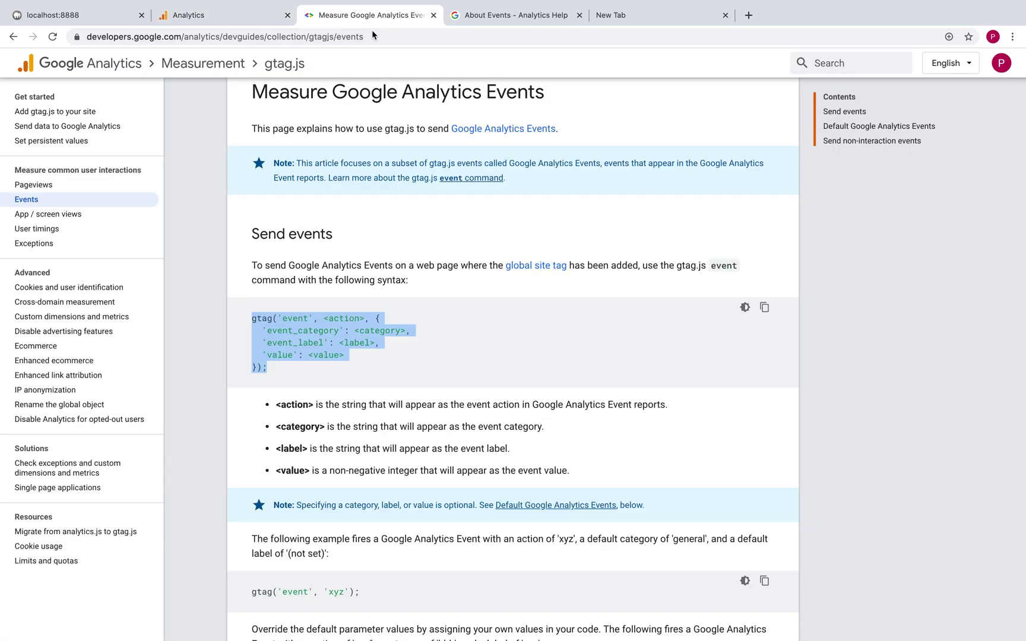
scroll(251, 270, "down", 1)
scroll(251, 270, "up", 2)
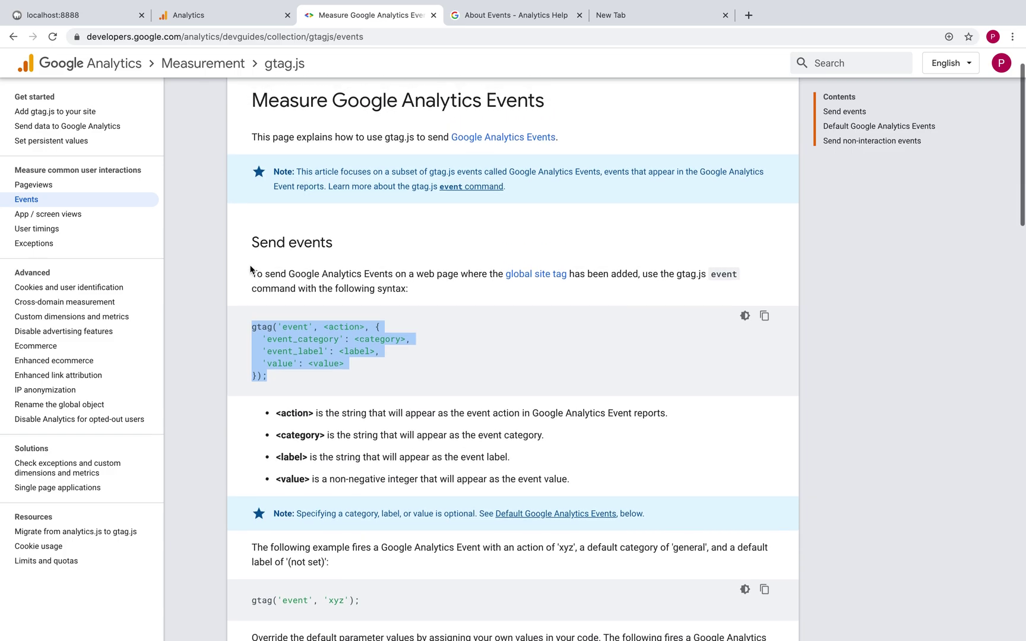
scroll(250, 270, "up", 2)
scroll(256, 310, "down", 5)
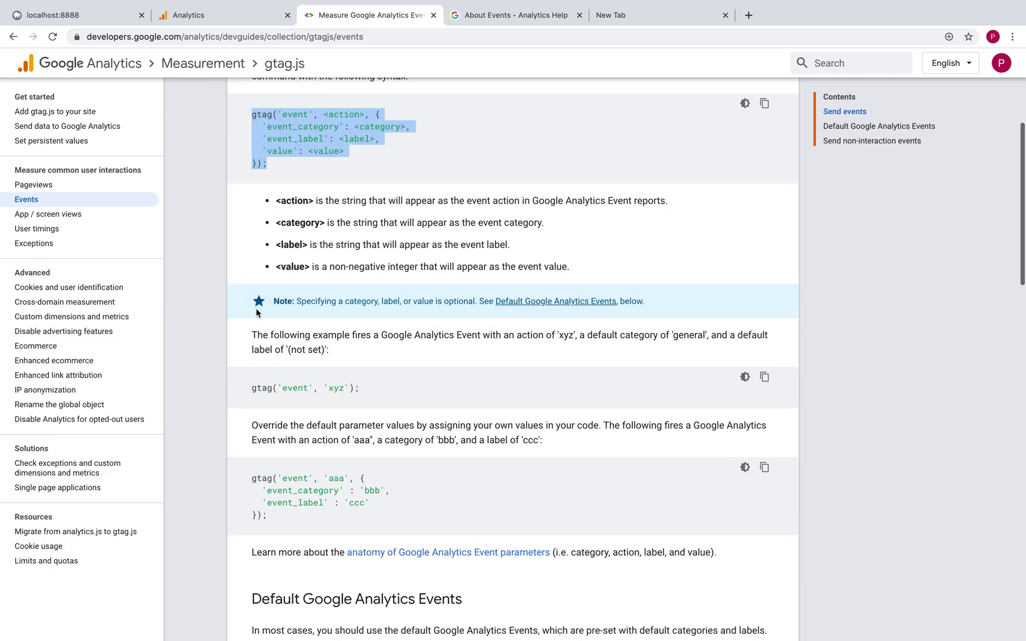
scroll(256, 307, "down", 7)
scroll(256, 309, "down", 10)
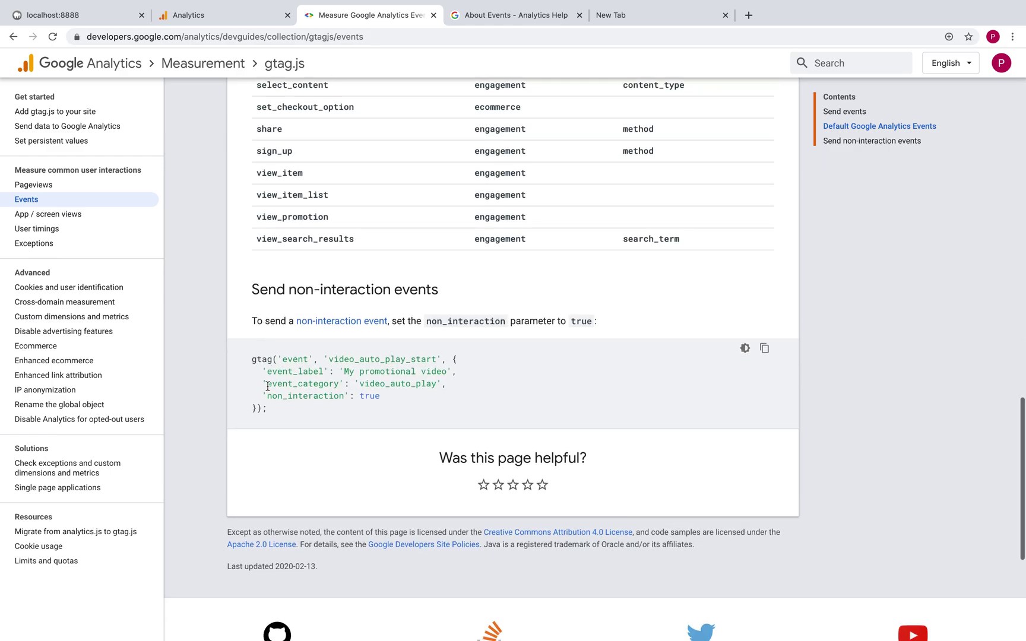
left_click_drag(263, 396, 396, 396)
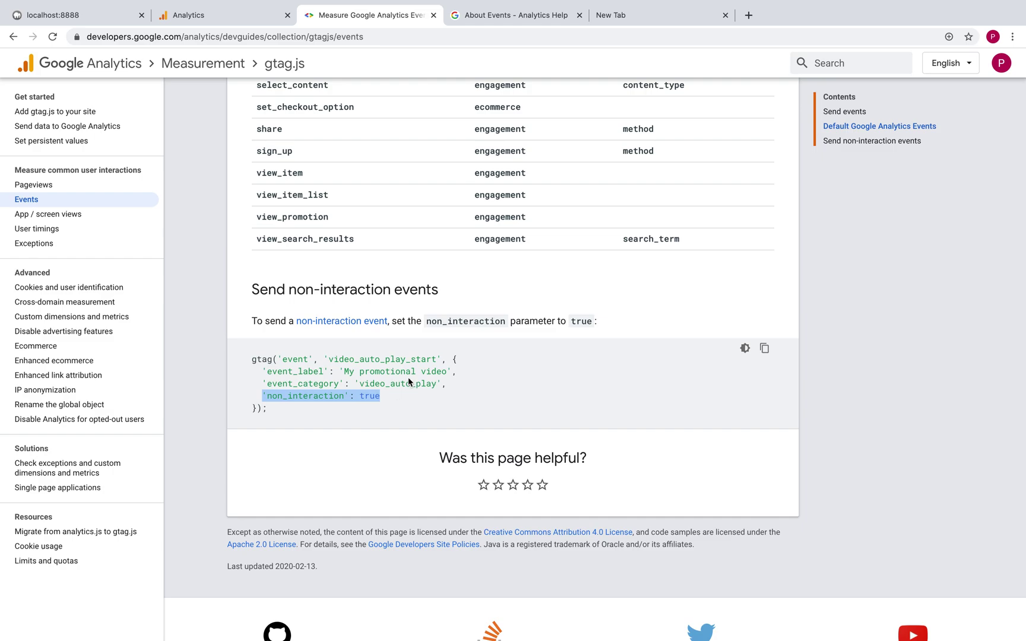
- Examine the table of default Google Analytics Events with their default categories and label types in the gtag.js documentation
scroll(440, 352, "up", 5)
scroll(439, 352, "up", 5)
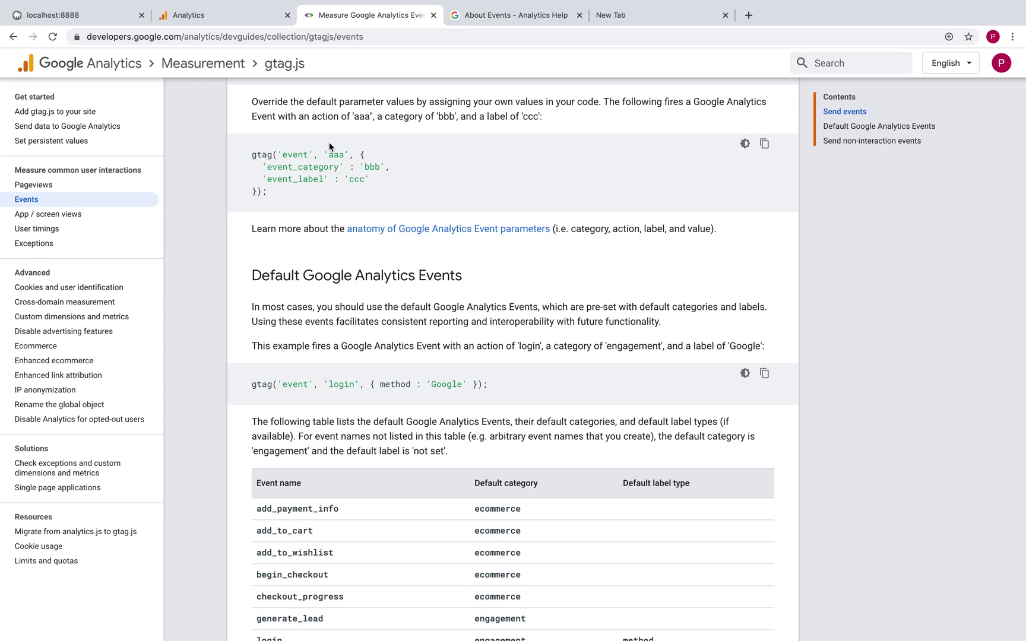
scroll(262, 252, "down", 3)
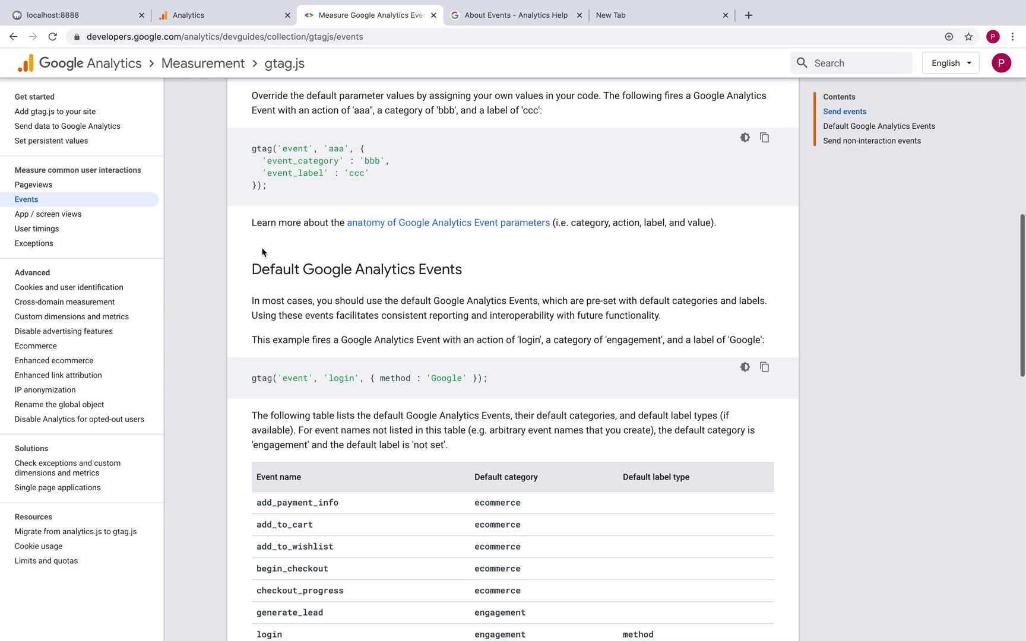
scroll(261, 249, "down", 2)
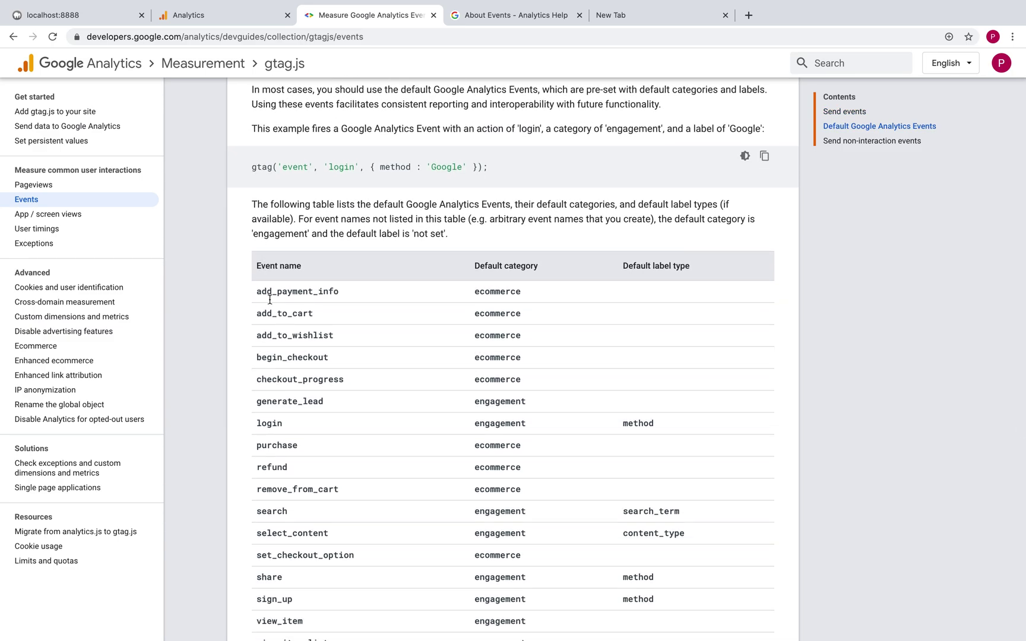
scroll(272, 304, "down", 2)
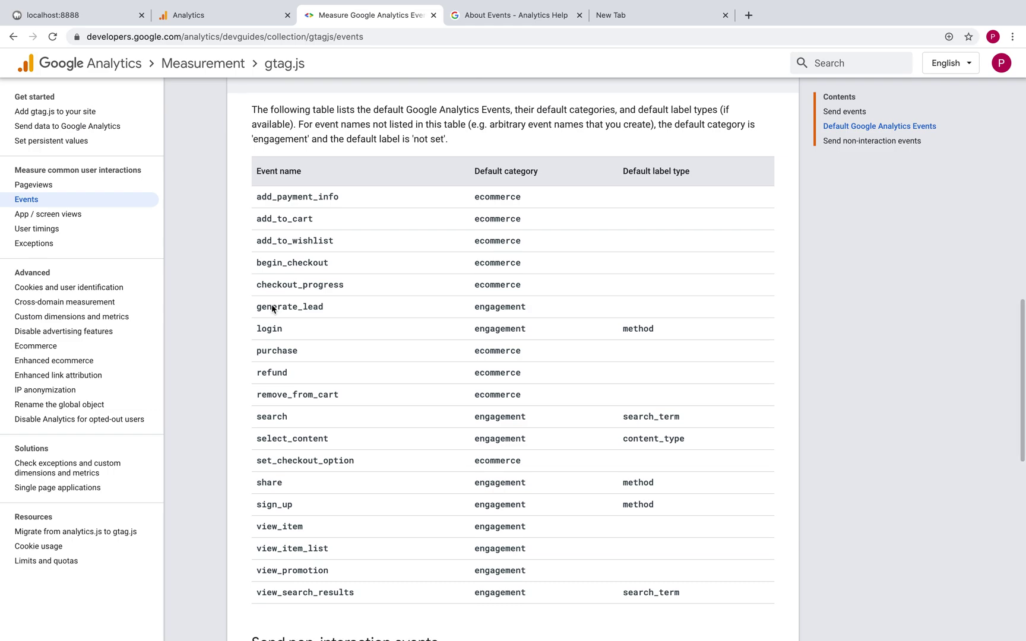
scroll(272, 304, "down", 1)
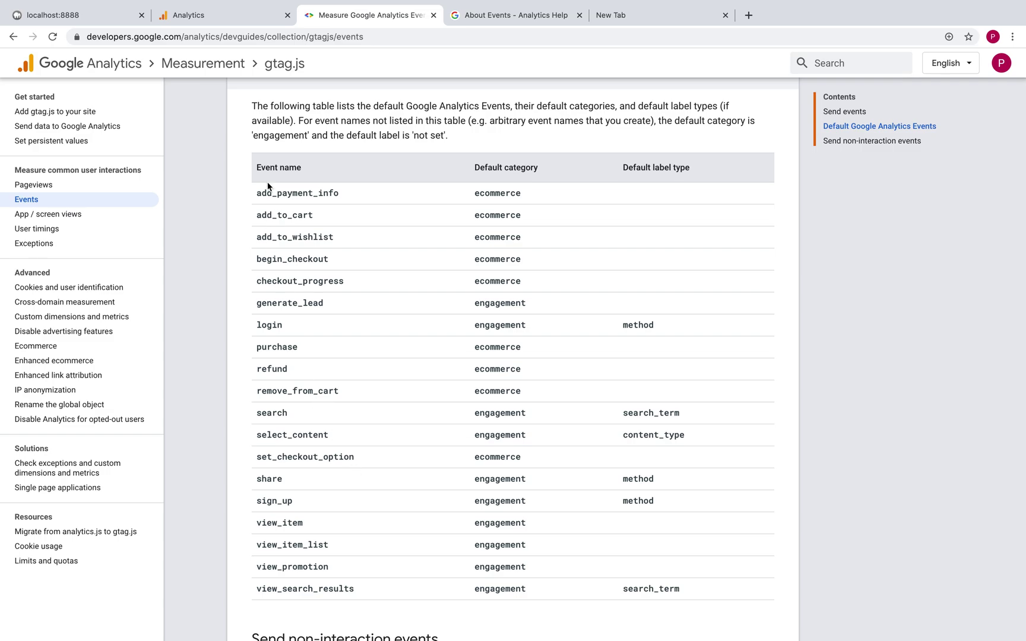
- Return to Google Analytics, switch to the Demo Account and open the Events Overview report under Behavior
left_click(266, 22)
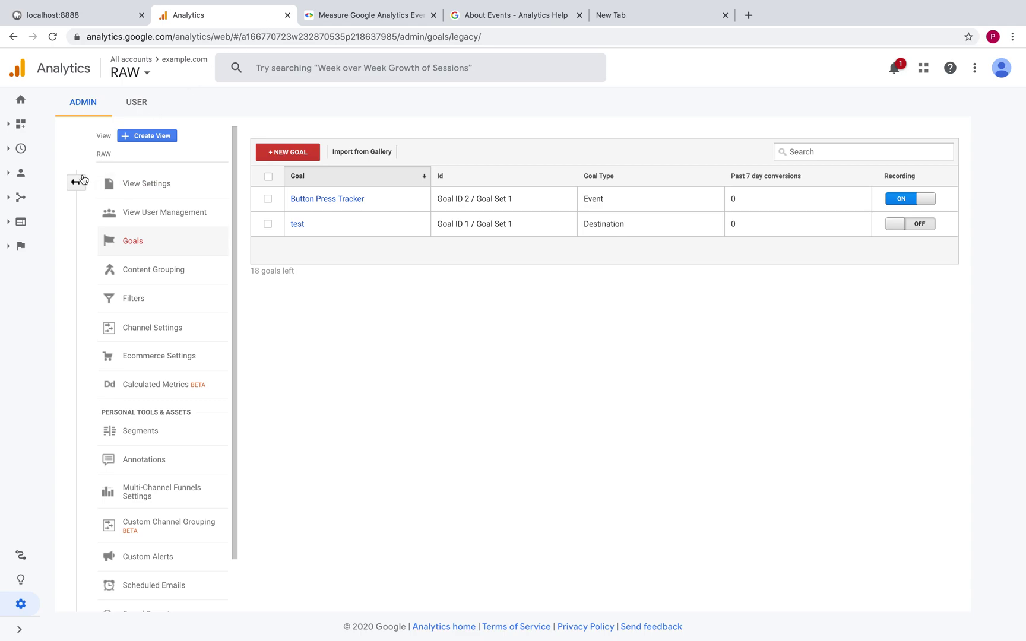
left_click(76, 182)
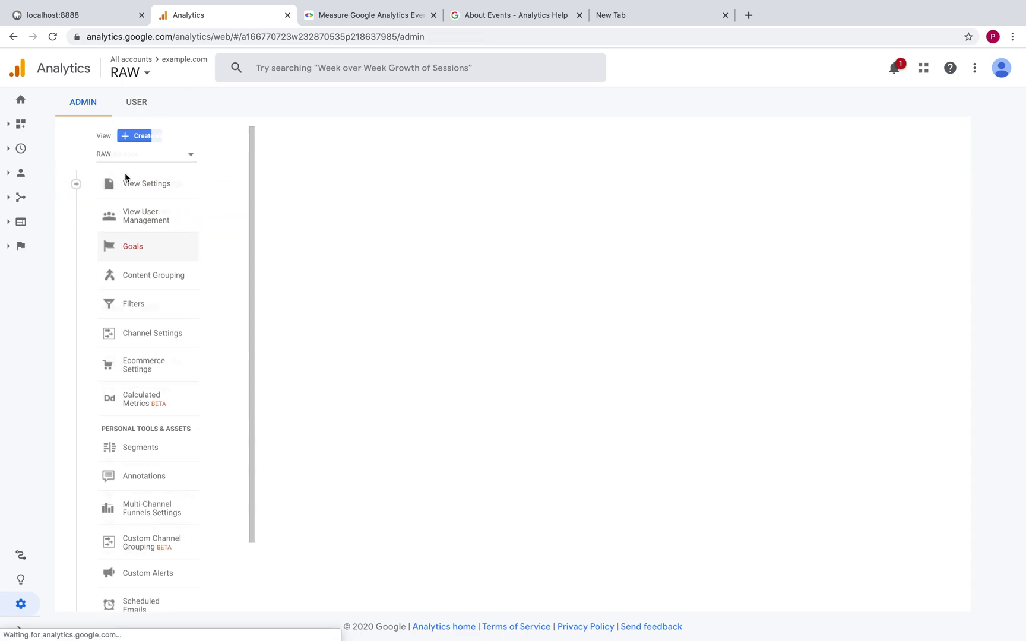
left_click(131, 156)
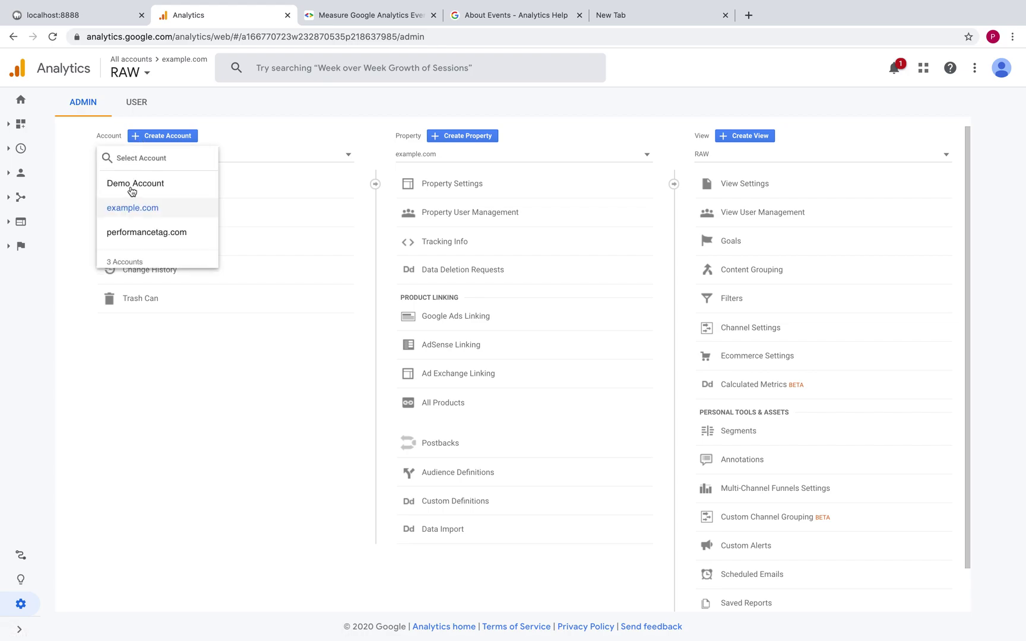
left_click(132, 185)
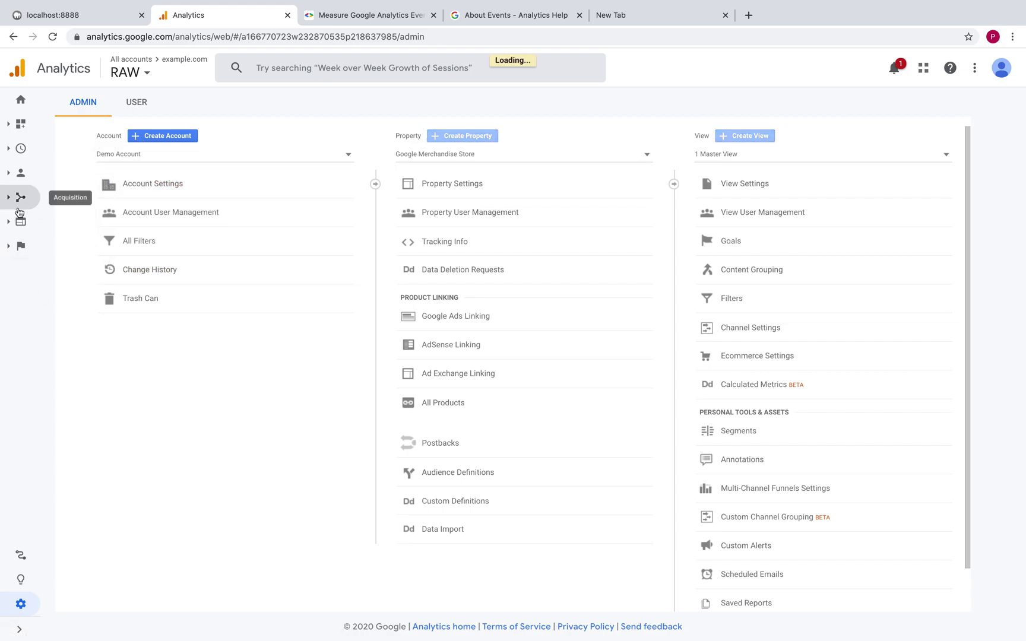
left_click(17, 224)
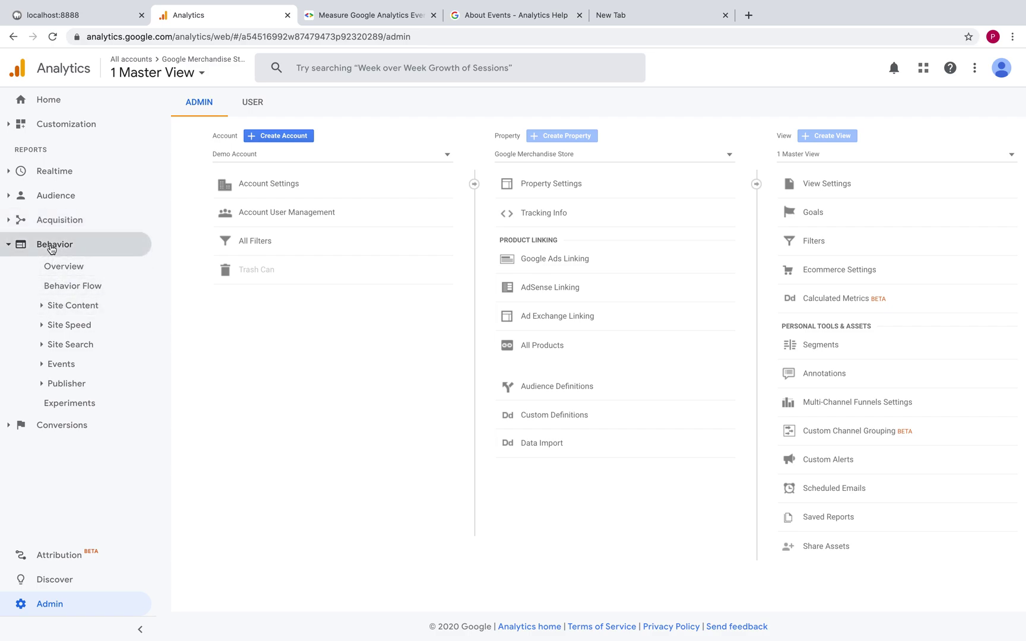
left_click(74, 364)
left_click(76, 383)
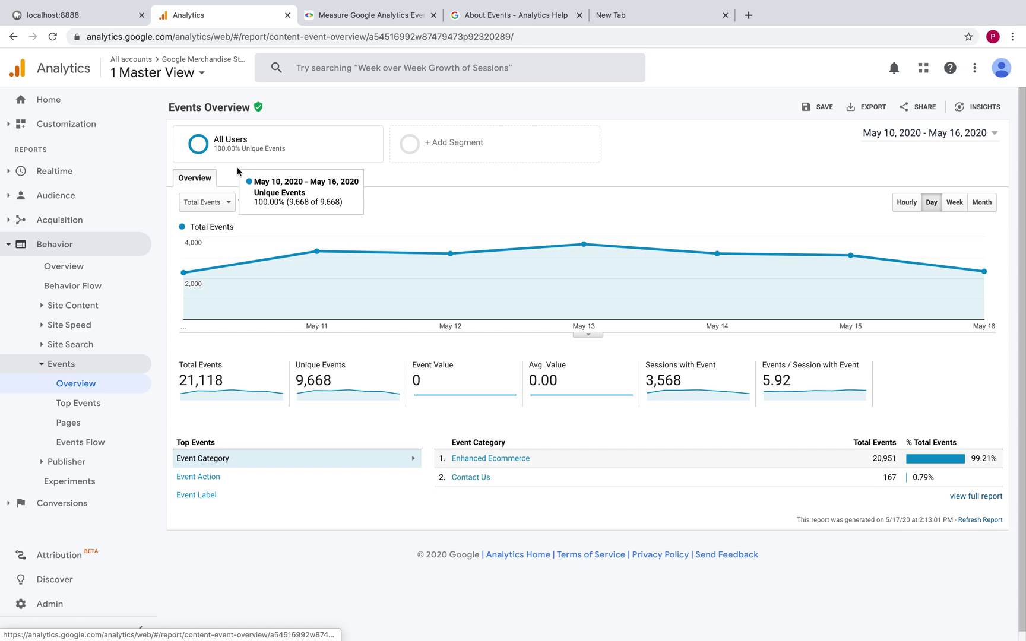
- Examine the Total Events, Unique Events and Event Value metrics in the Events Overview report
left_click_drag(184, 365, 211, 380)
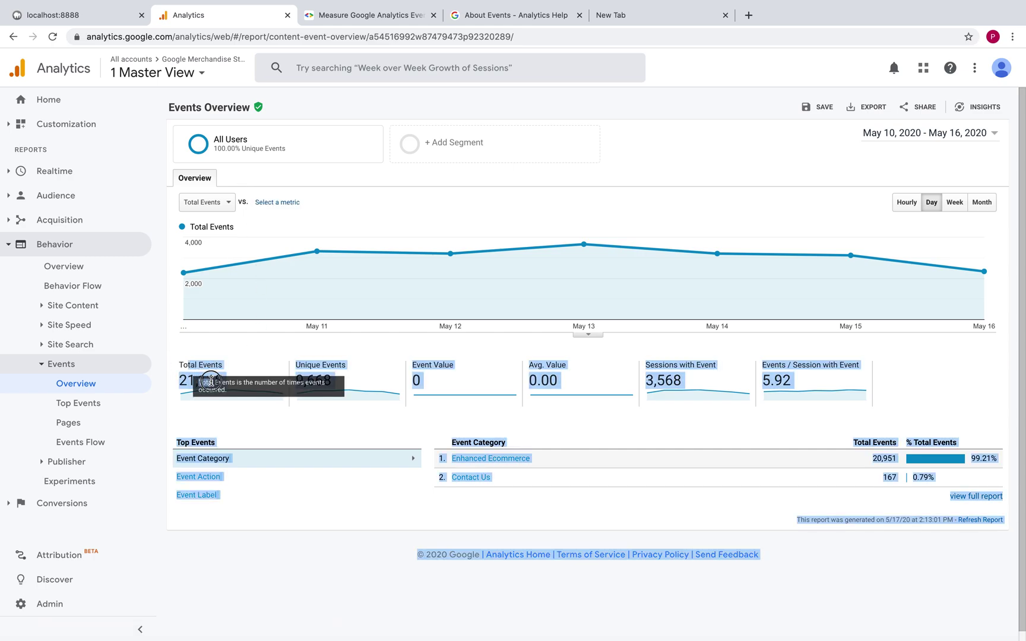
left_click(256, 364)
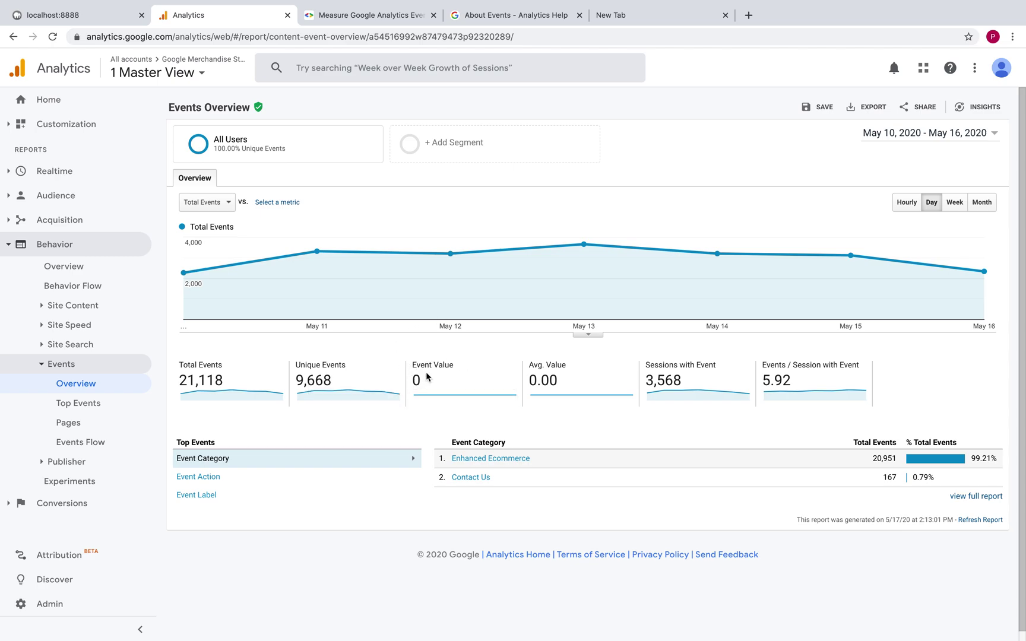
scroll(425, 374, "down", 1)
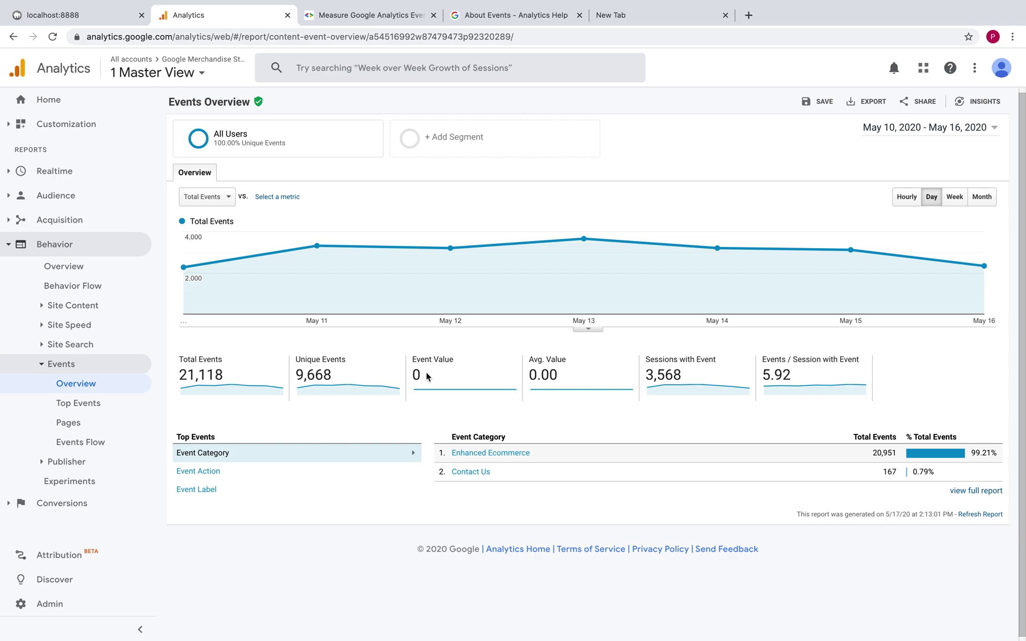
left_click_drag(427, 376, 412, 364)
- Open the Top Events report and view its table by Event Category, Event Action and Event Label
left_click(125, 410)
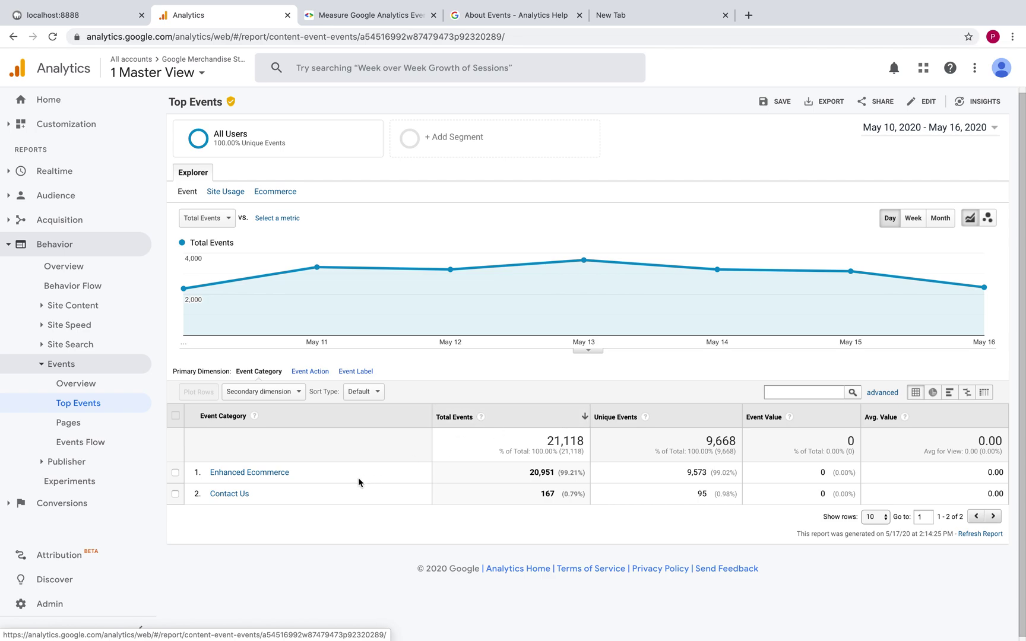
left_click(315, 477)
left_click_drag(314, 477, 206, 474)
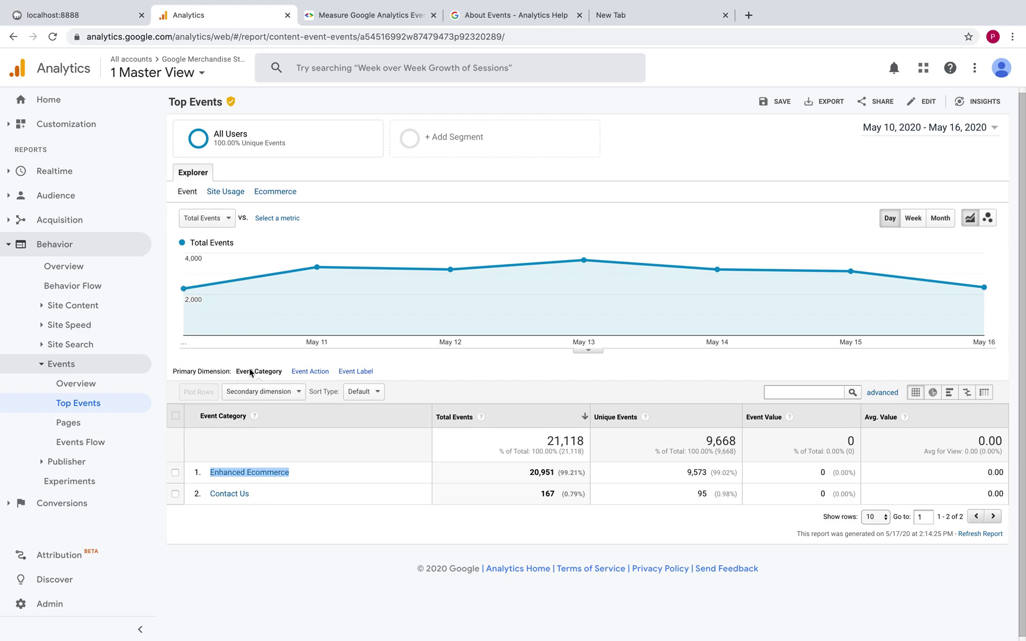
left_click(310, 373)
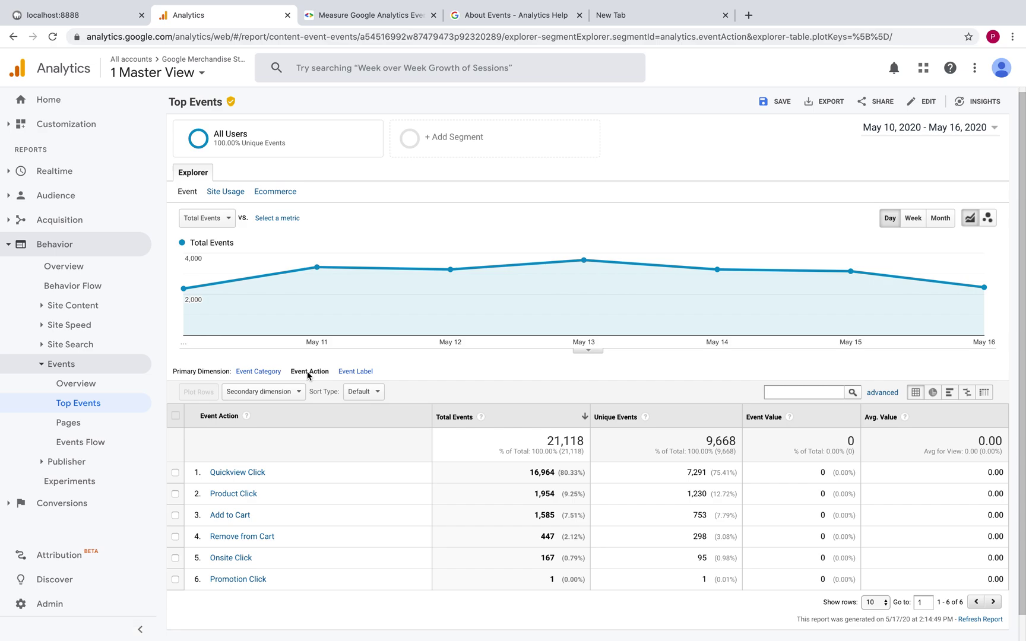
left_click(356, 372)
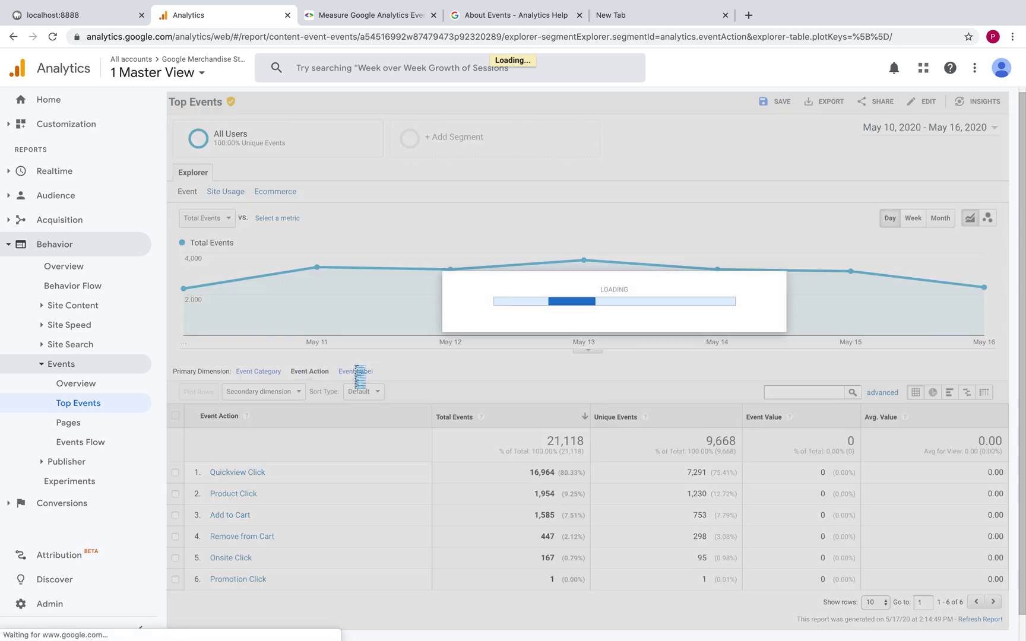
scroll(382, 474, "down", 3)
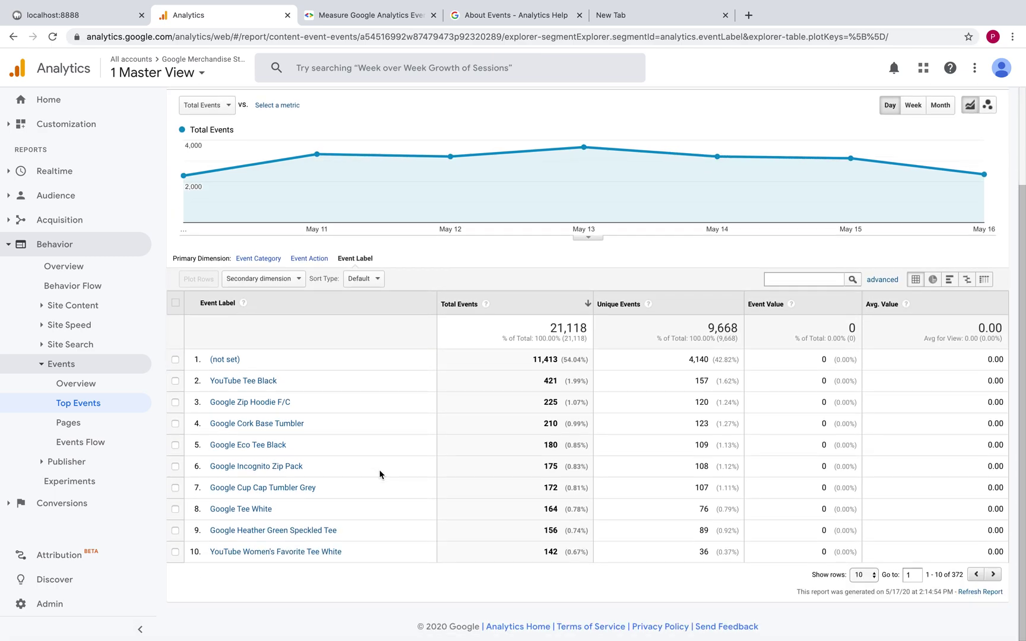
scroll(380, 474, "up", 3)
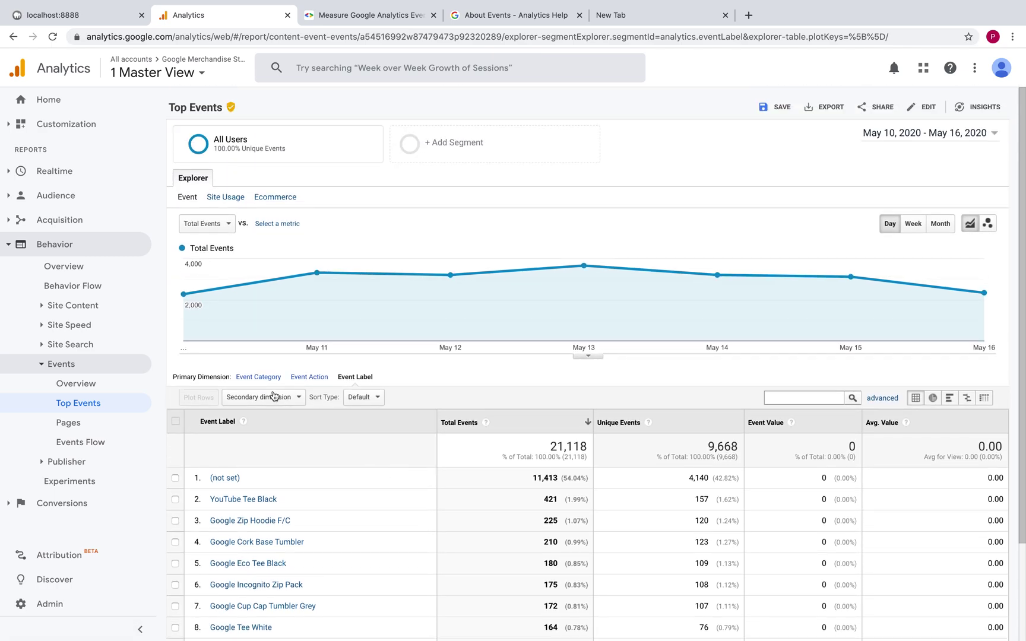
- Set the Top Events primary dimension to Event Category and add Event Action as the secondary dimension
left_click(264, 378)
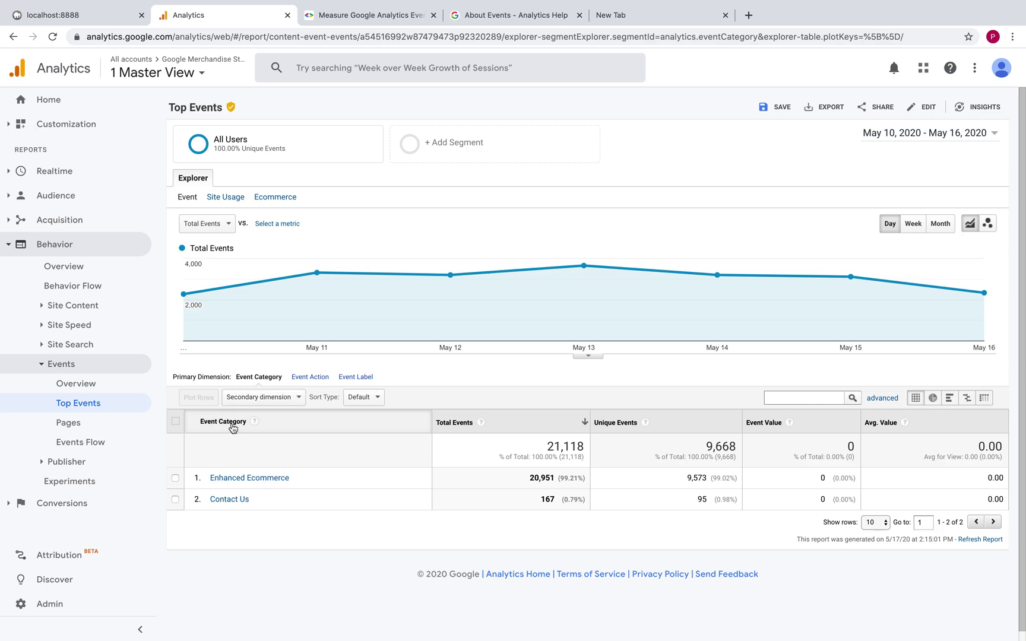
left_click(285, 398)
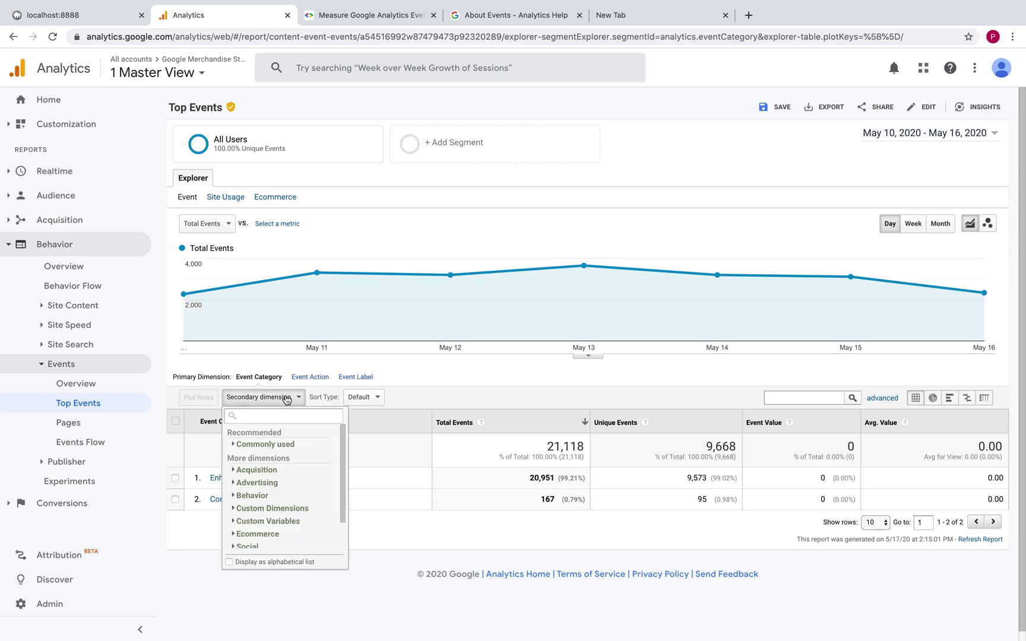
type("sv")
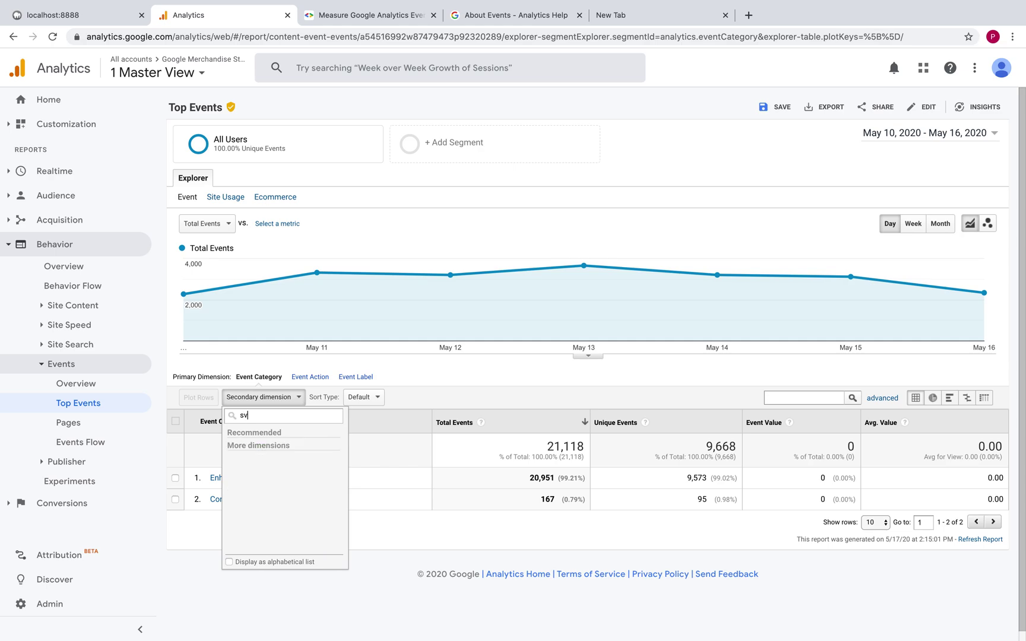
key("BackSpace")
key("BackSpace")
type("event")
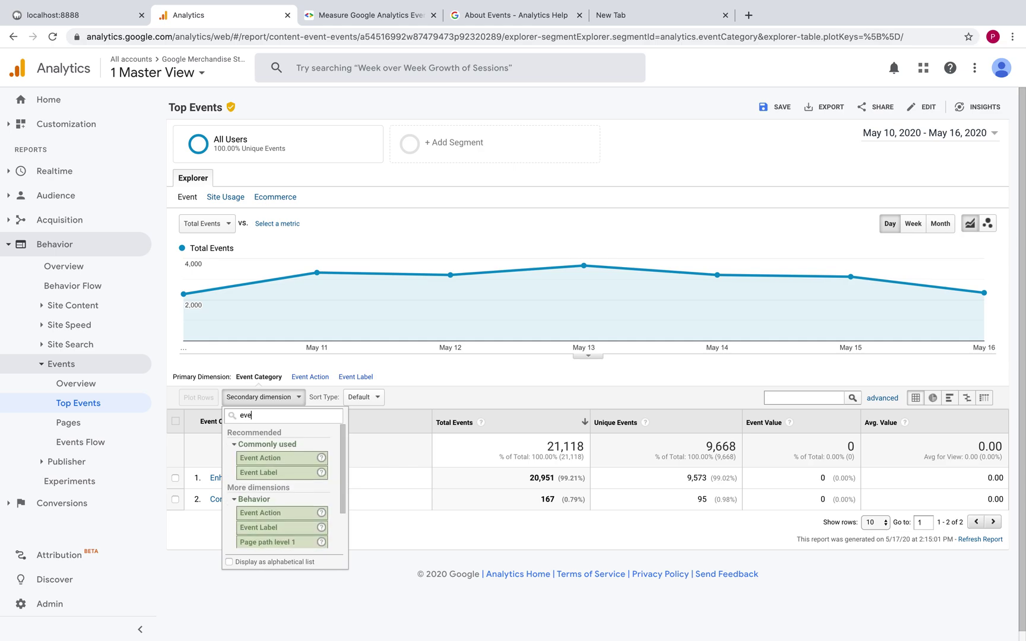
left_click(281, 460)
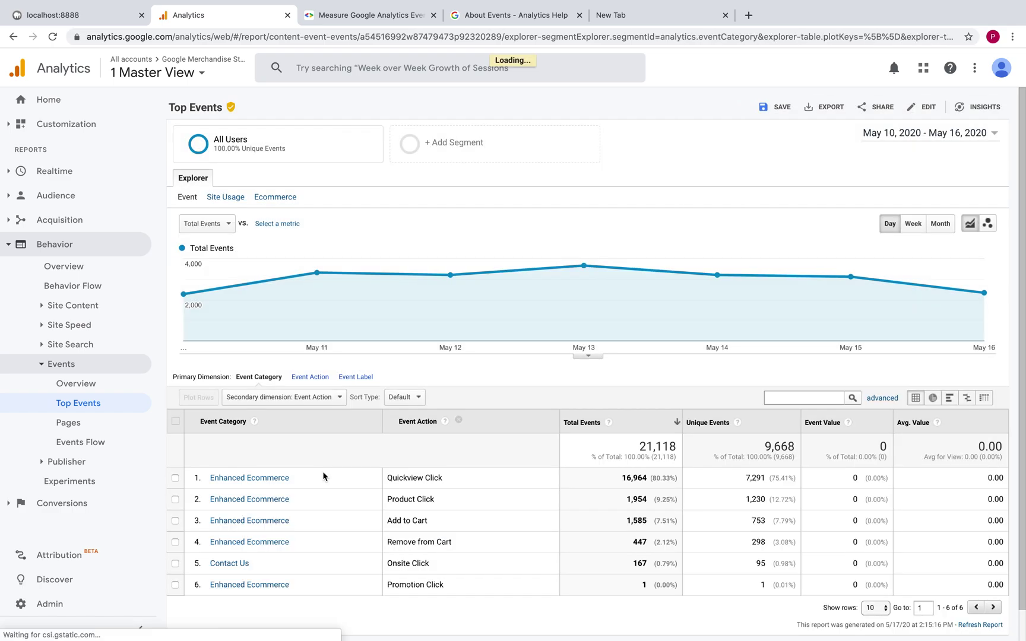
scroll(353, 485, "down", 1)
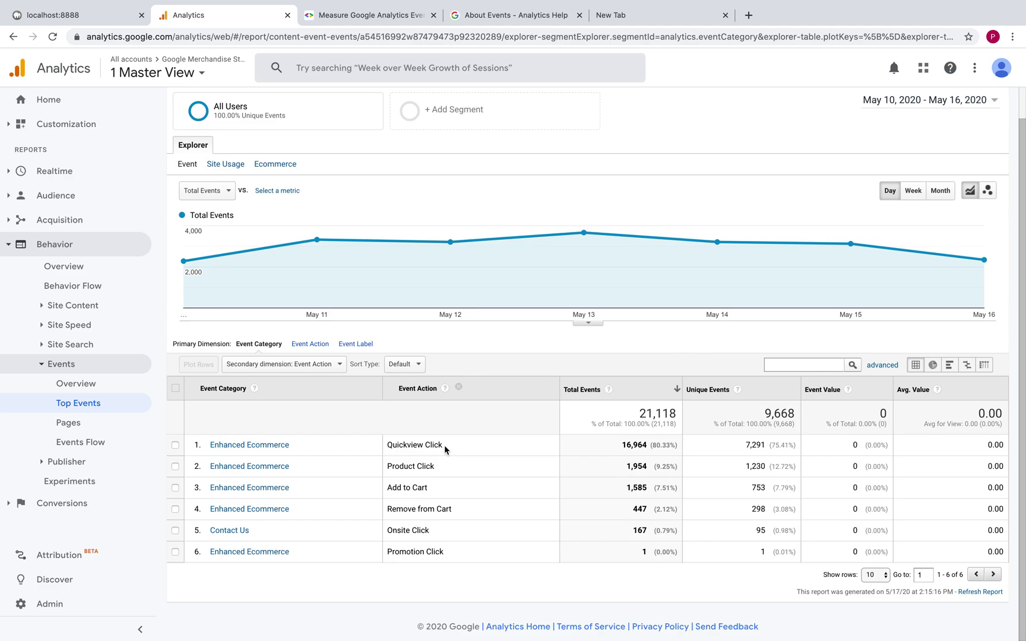
scroll(444, 445, "up", 1)
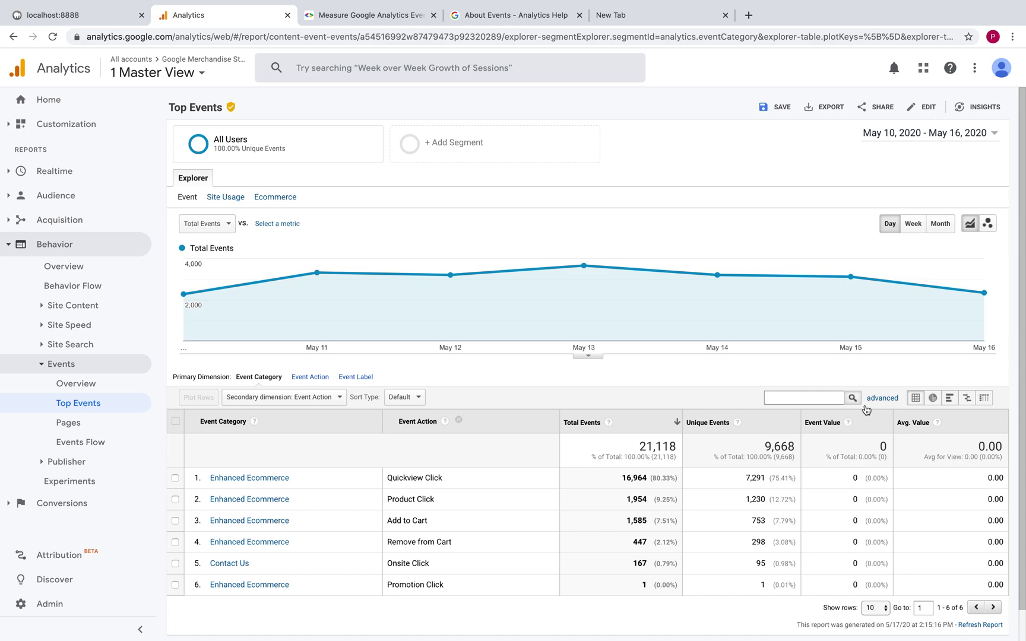
- Filter the Top Events table with an advanced filter that includes Event Category containing Contact Us
left_click(852, 400)
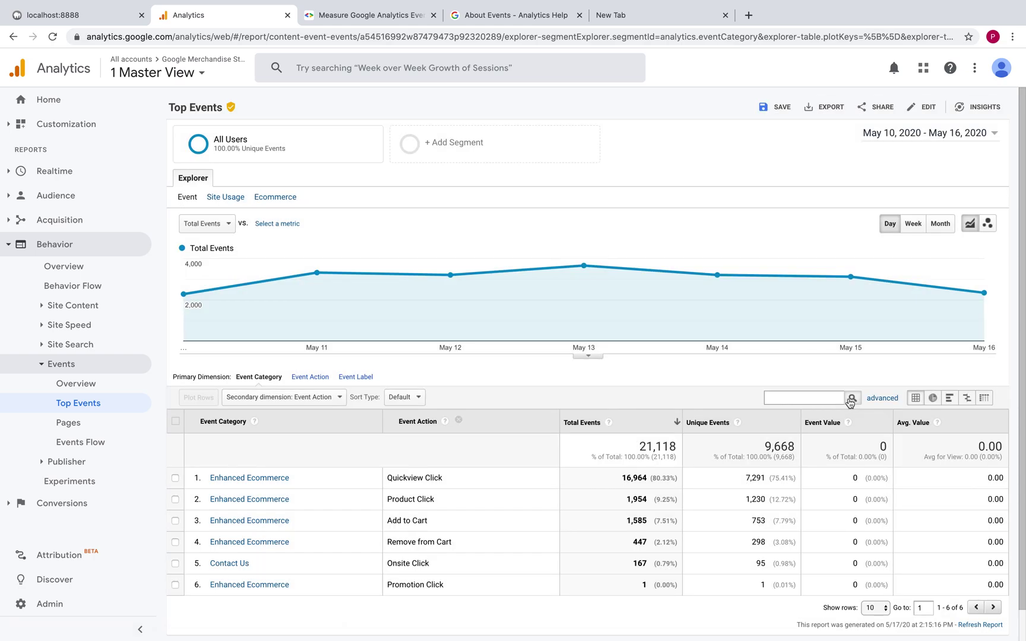
left_click(819, 397)
left_click(883, 398)
scroll(443, 448, "down", 1)
scroll(443, 448, "down", 1)
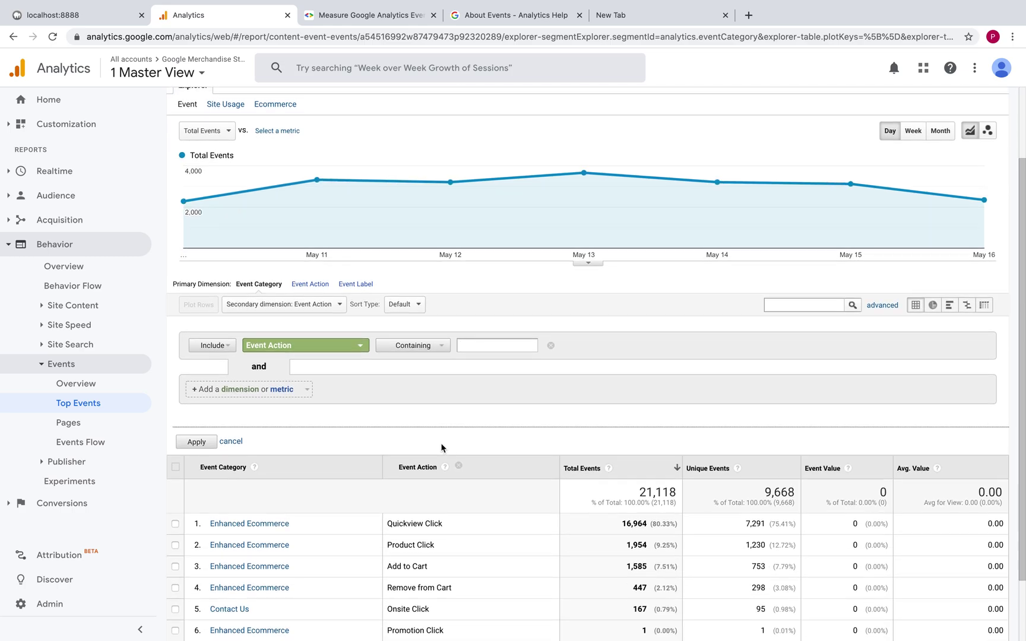
left_click(331, 348)
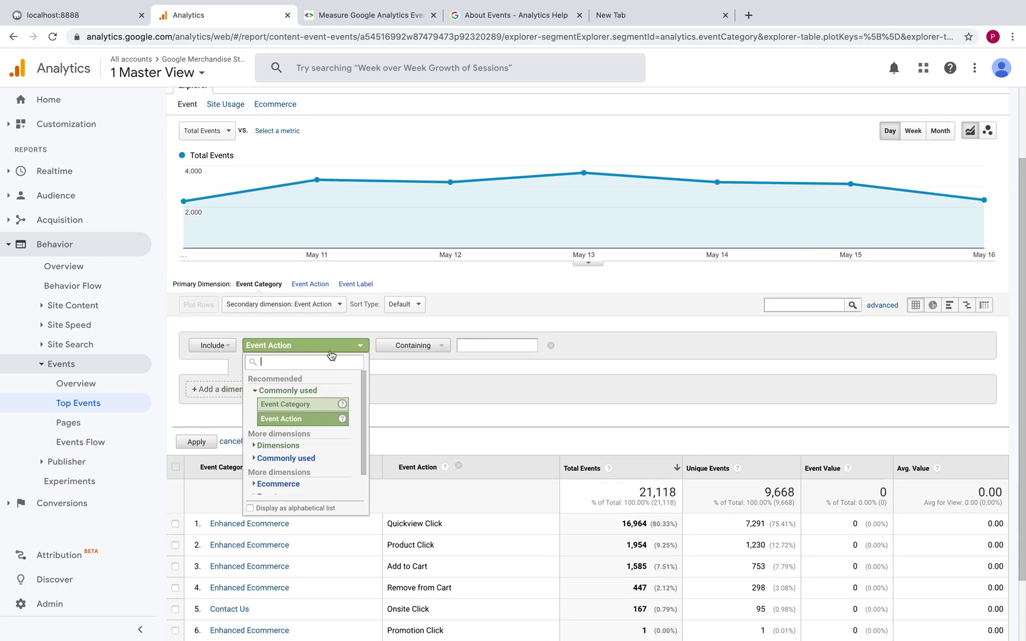
left_click(302, 403)
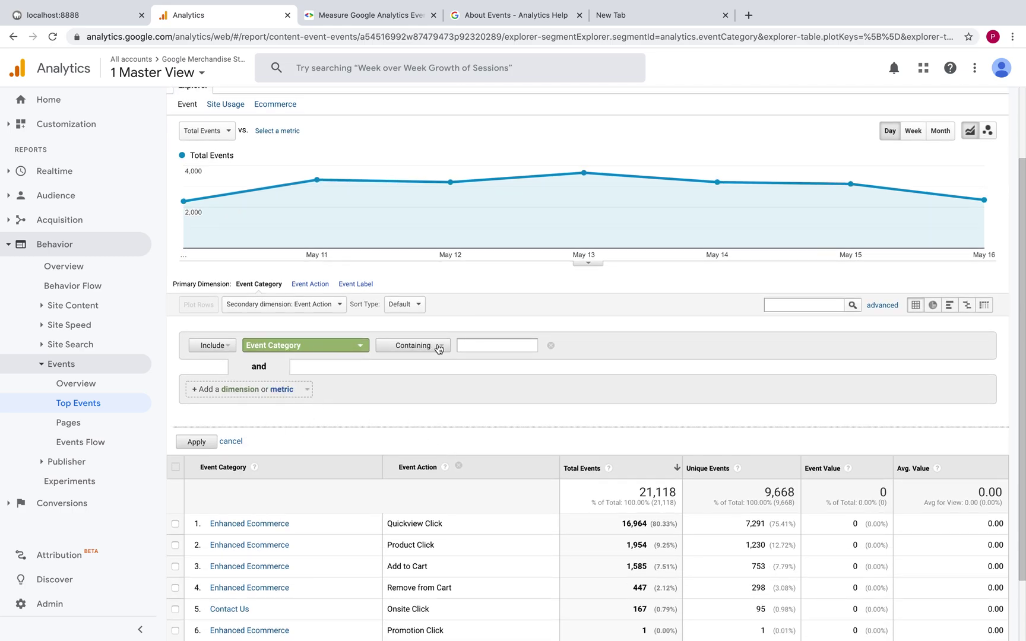
left_click(473, 345)
type("conta")
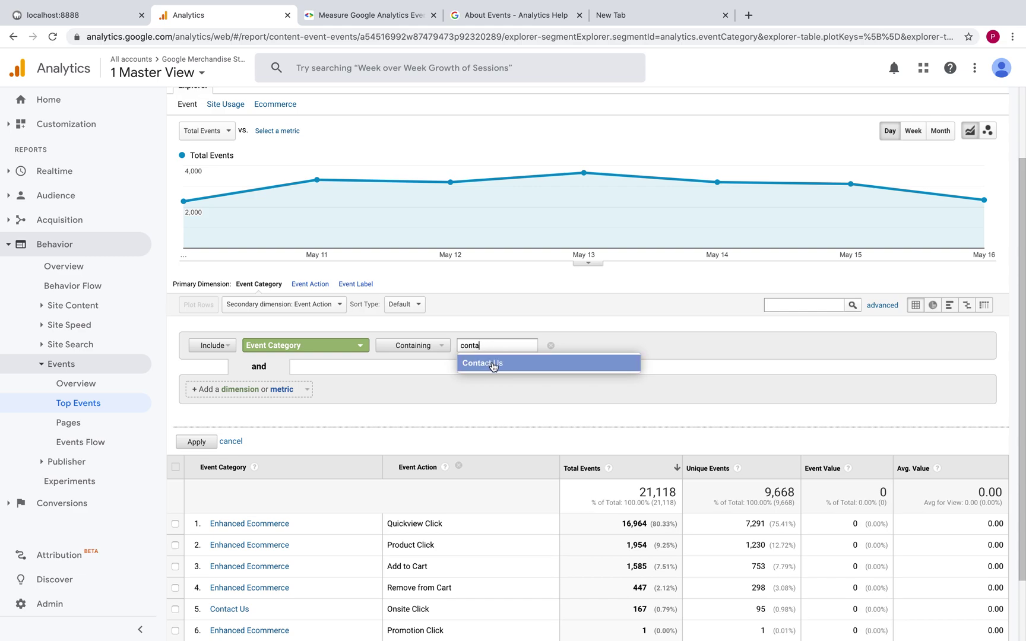
left_click(494, 363)
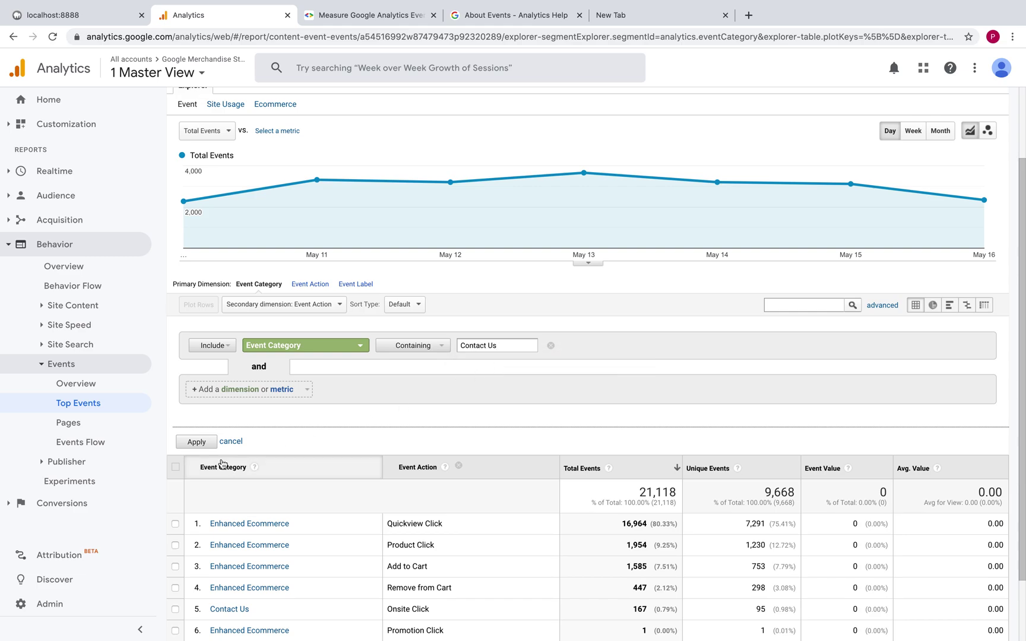
left_click(198, 442)
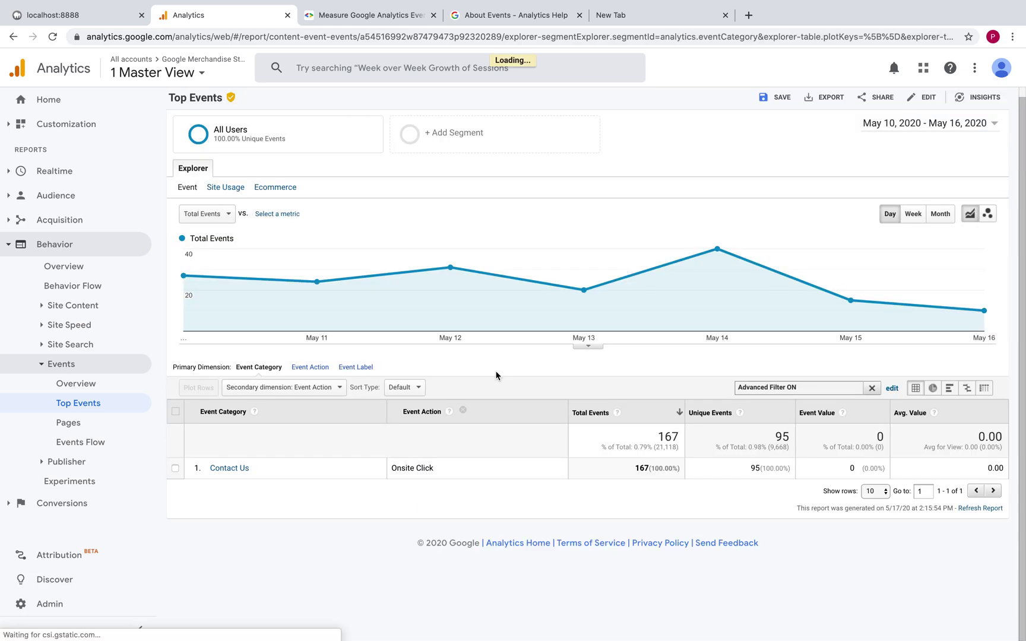
scroll(496, 375, "up", 1)
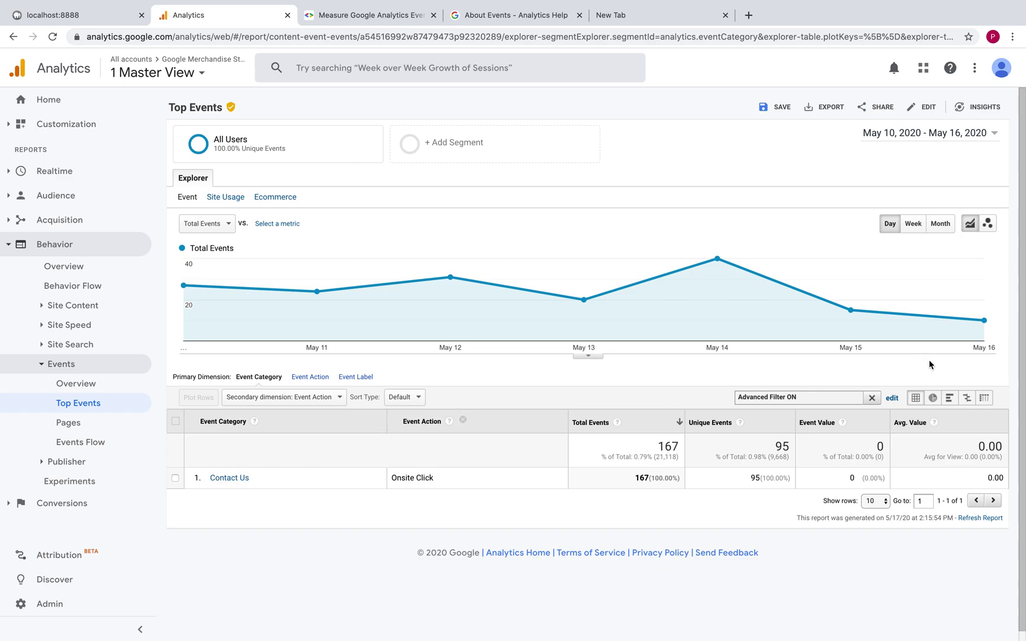
- Clear the advanced filter from the Top Events table and look at the metrics available for comparison with Total Events
left_click(872, 402)
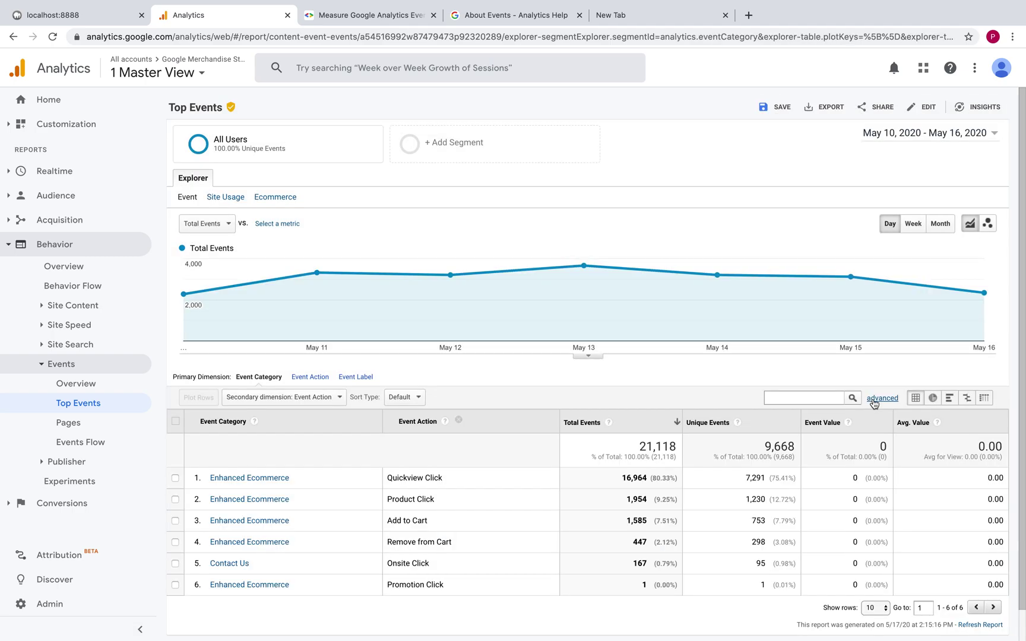
left_click(277, 224)
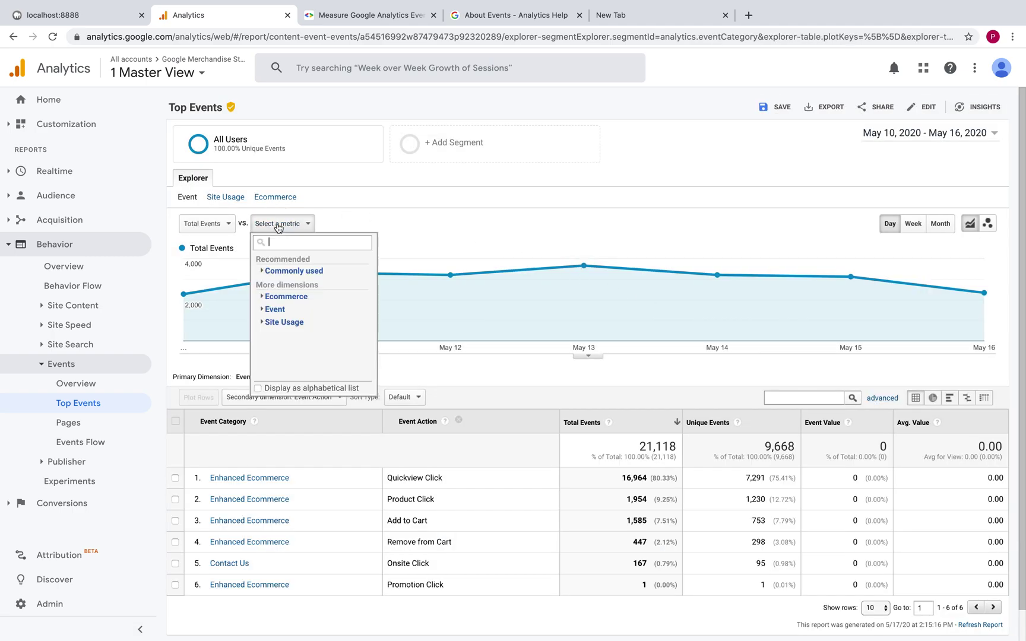
left_click(396, 197)
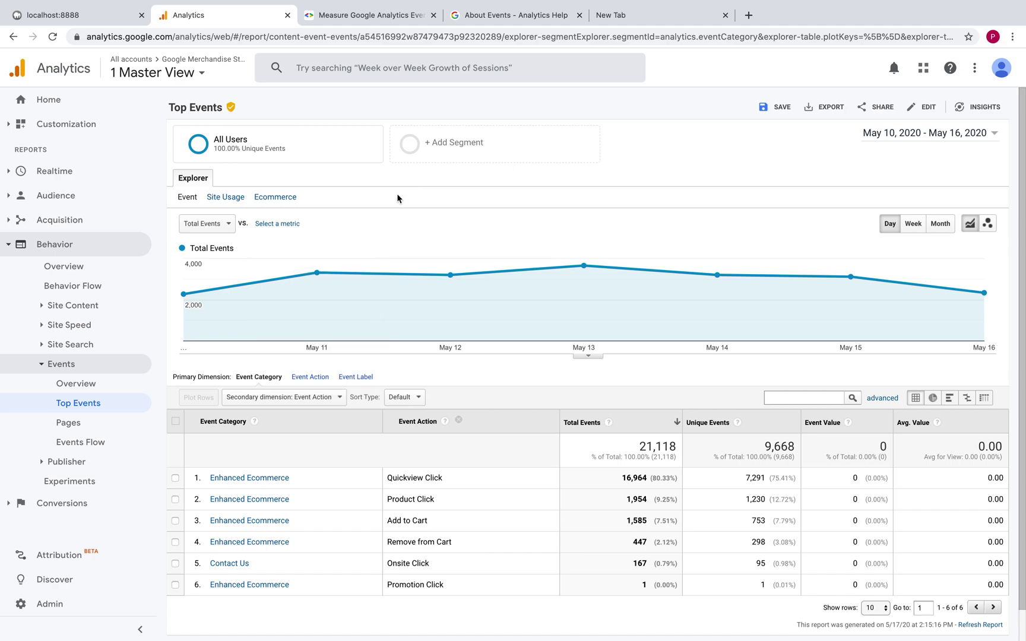
- Open the events Pages report and examine the total events for the /store.html page
left_click(76, 422)
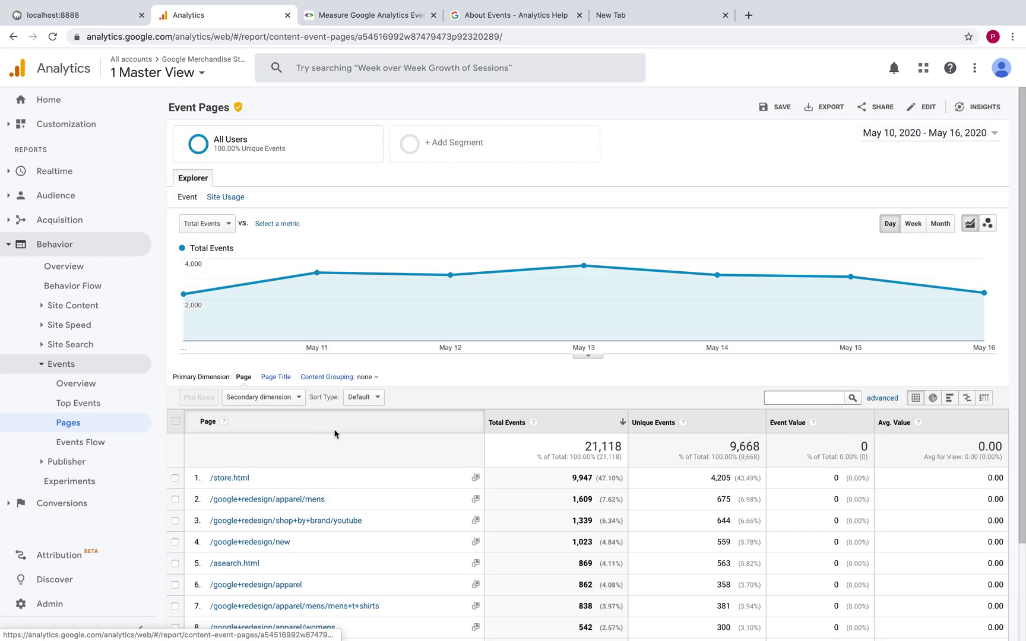
scroll(416, 405, "down", 1)
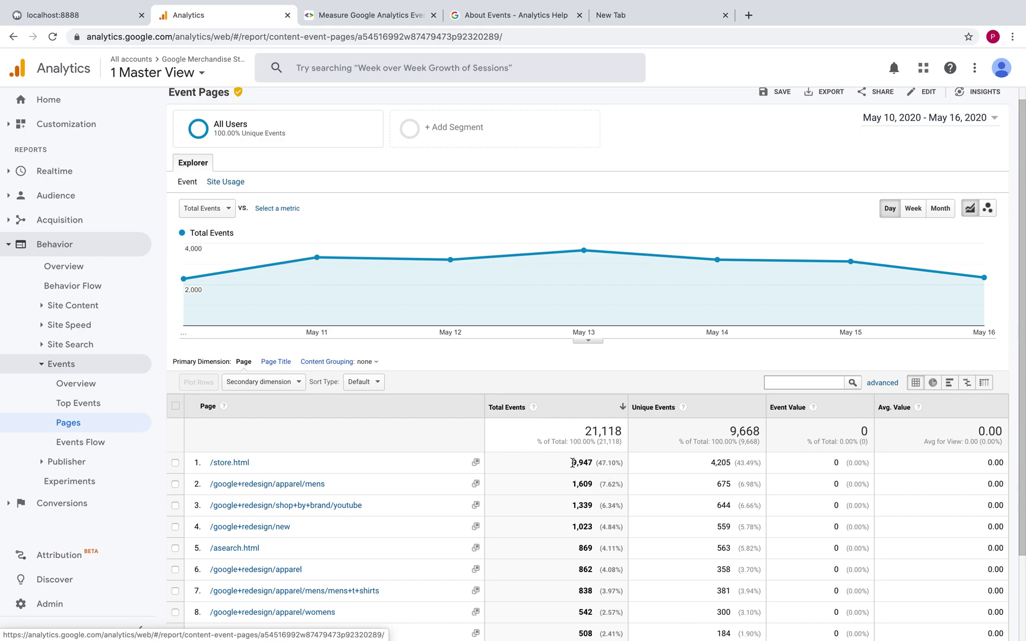
left_click_drag(572, 463, 619, 463)
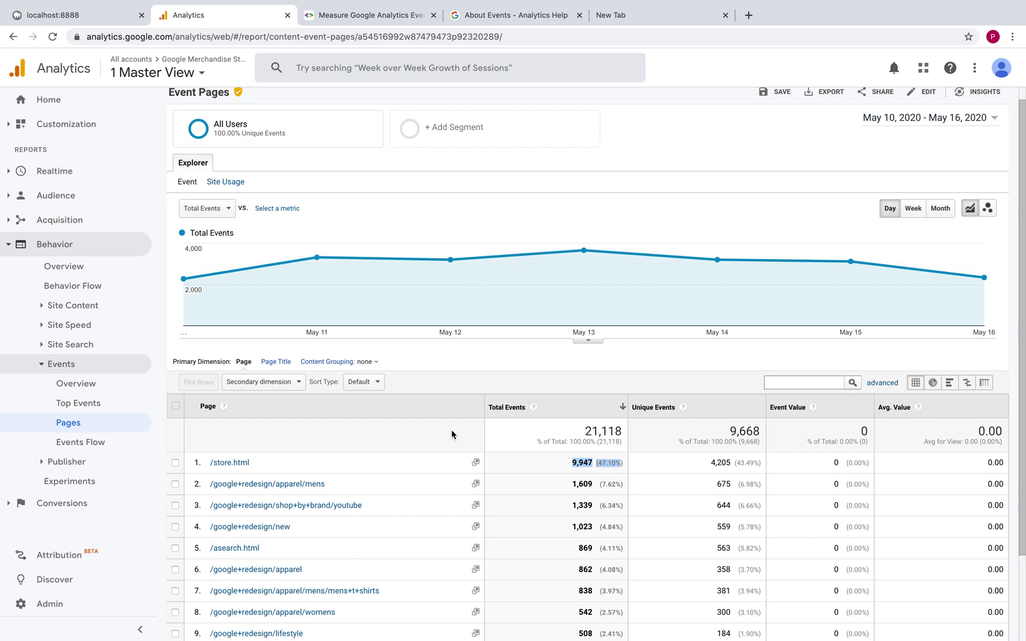
scroll(452, 434, "up", 1)
- Open the Events Flow report and examine the event paths by country
left_click(93, 443)
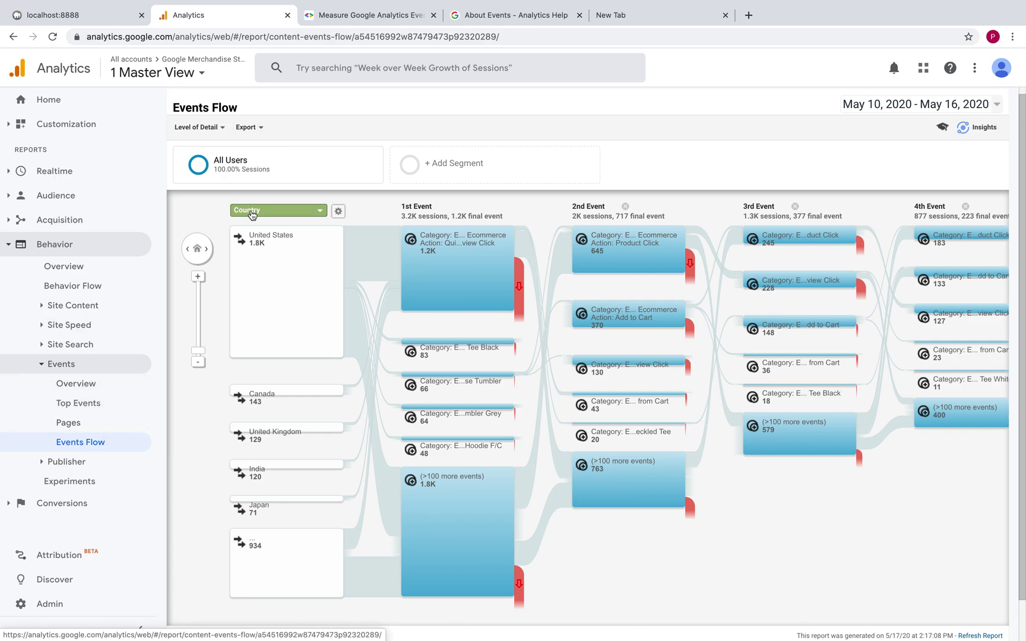
scroll(289, 404, "down", 1)
scroll(289, 404, "up", 1)
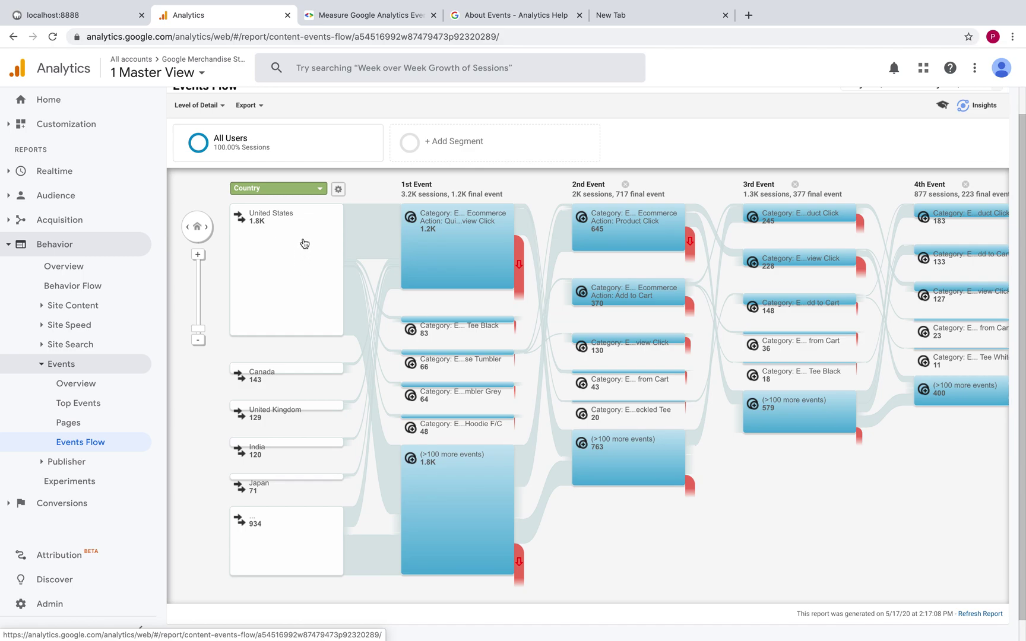
- Browse the Users dimensions available as the starting dimension of the Events Flow
left_click(313, 191)
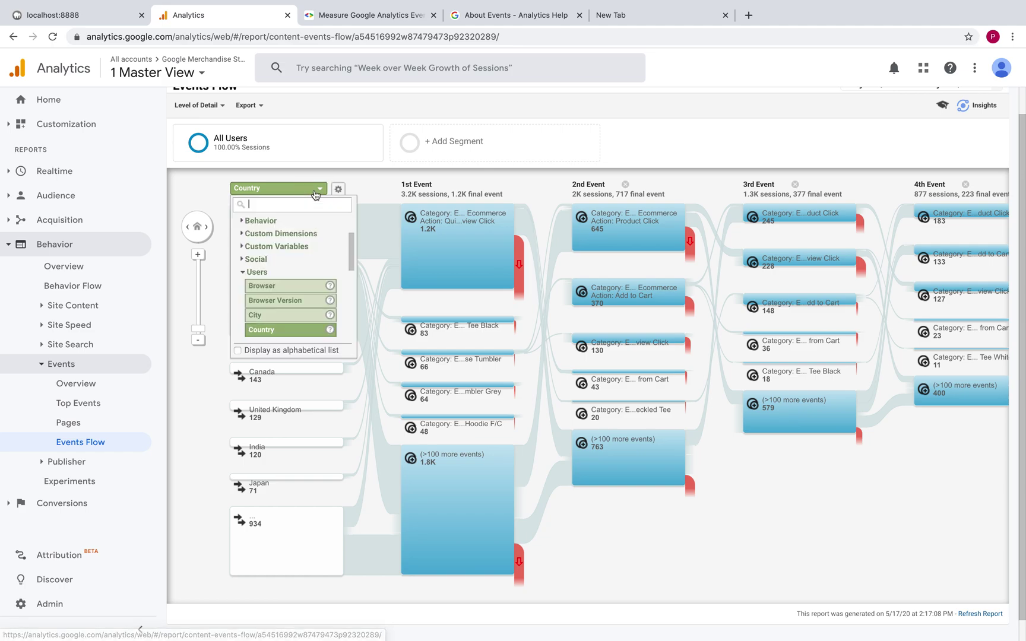
scroll(302, 291, "down", 8)
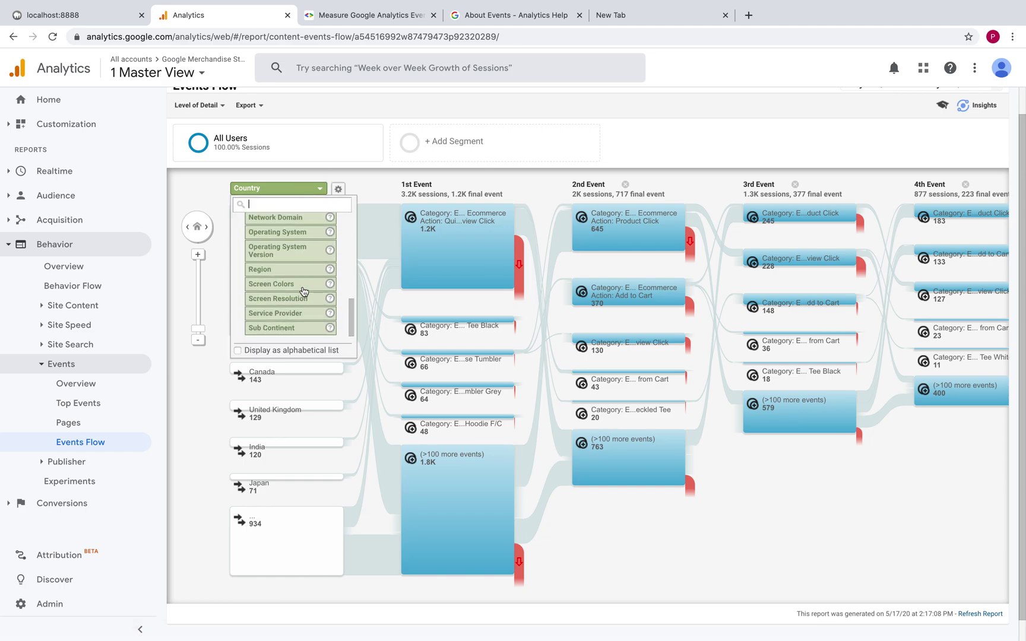
scroll(303, 291, "up", 8)
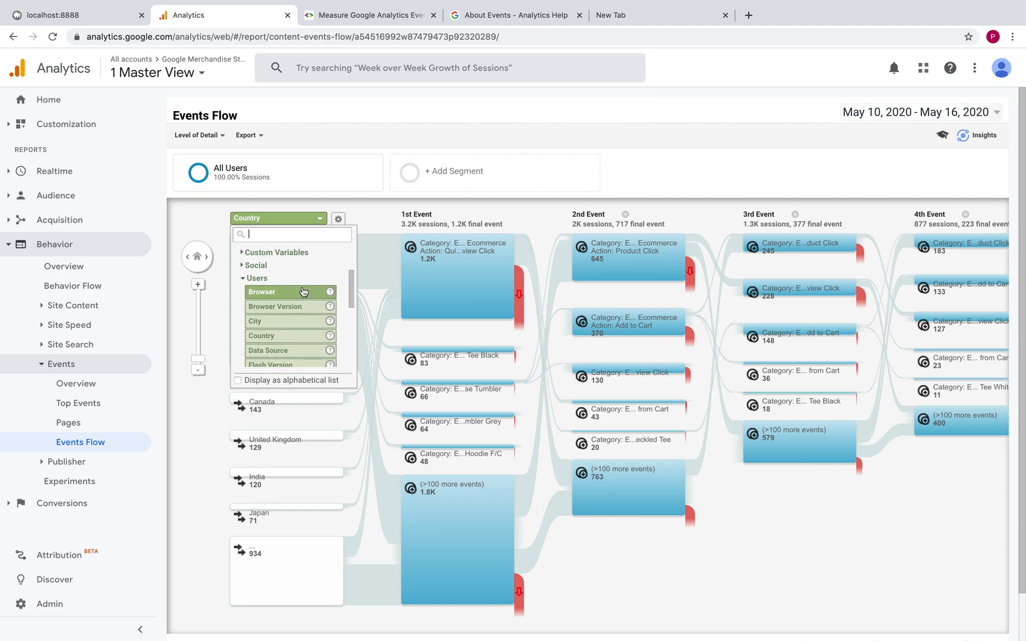
scroll(302, 291, "down", 3)
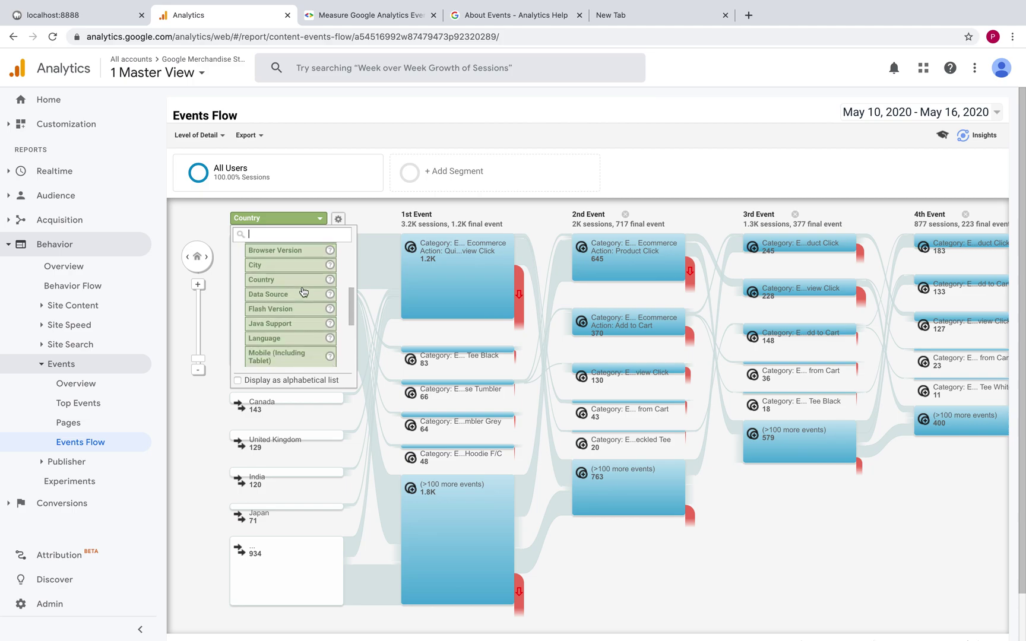
scroll(303, 291, "down", 3)
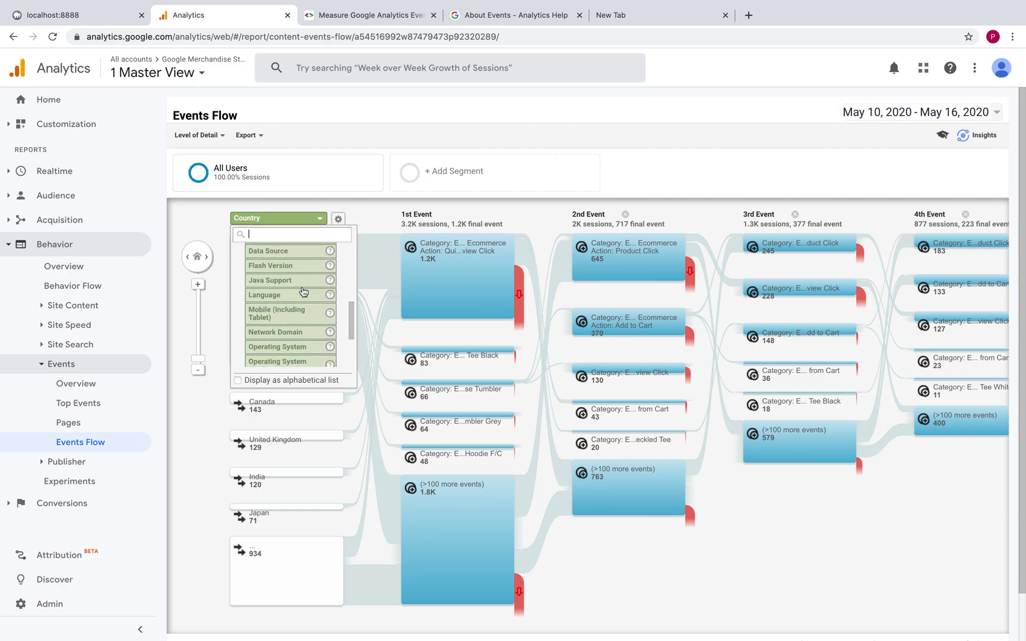
scroll(302, 290, "down", 3)
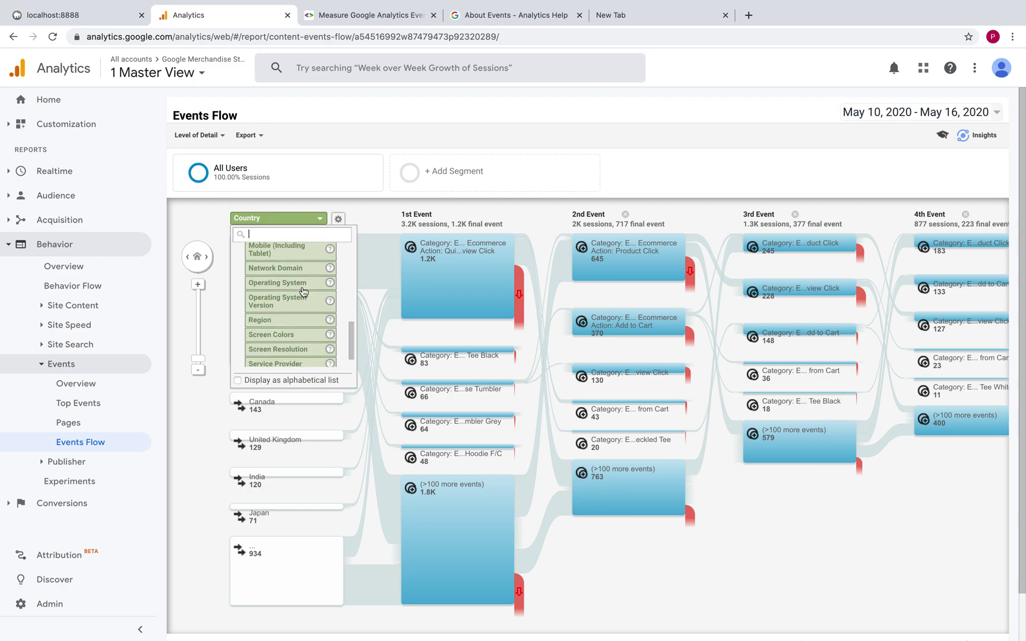
scroll(303, 291, "up", 1)
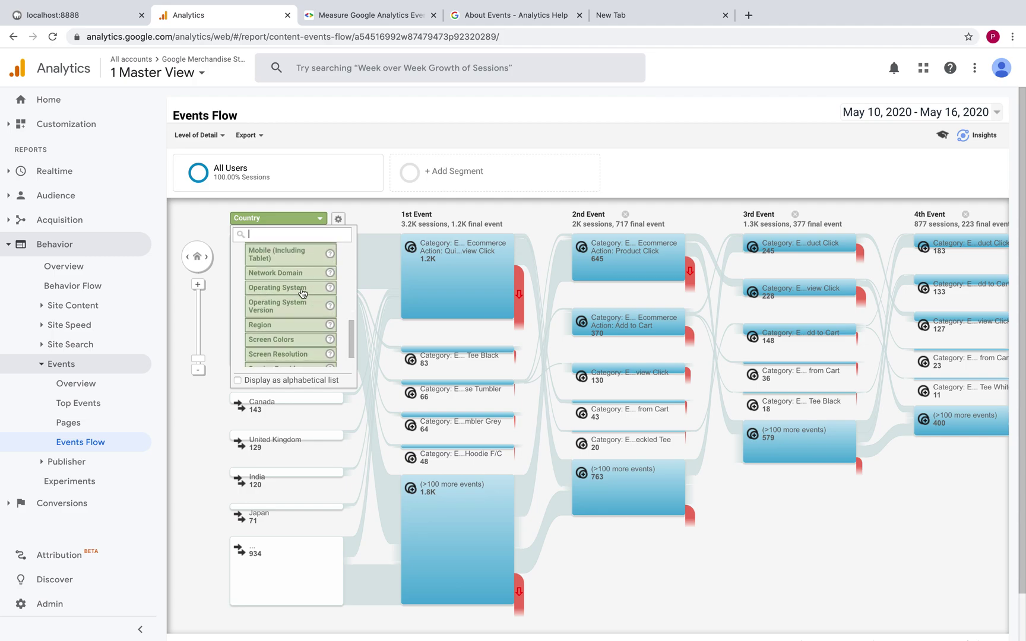
scroll(302, 291, "up", 10)
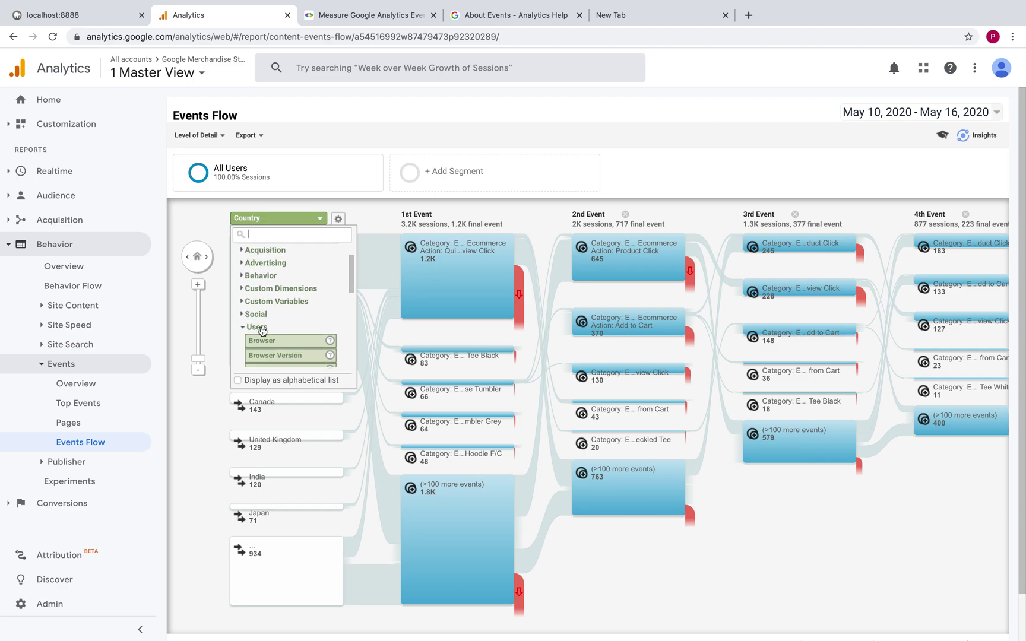
scroll(262, 330, "up", 1)
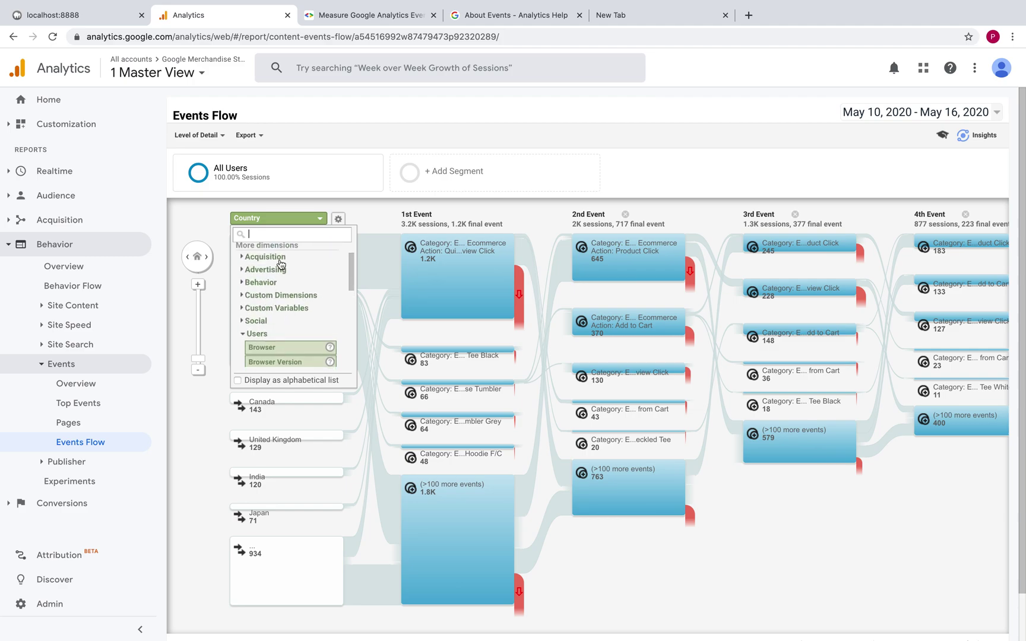
- Look through the Acquisition, Advertising and Behavior starting dimensions for the Events Flow, keeping Country selected
left_click(264, 257)
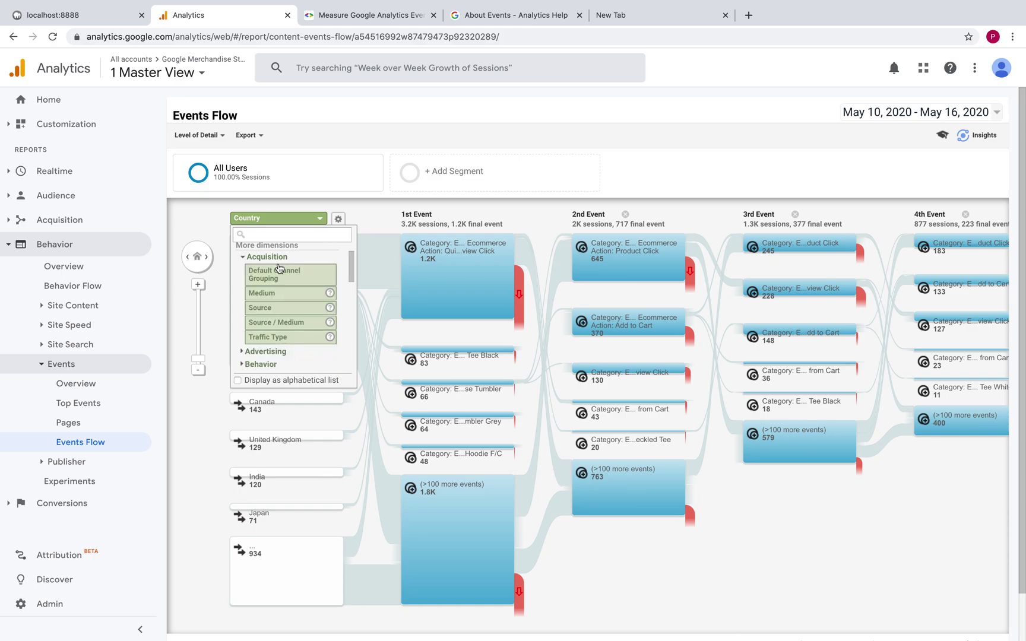
left_click(265, 351)
scroll(275, 275, "down", 4)
left_click(275, 275)
scroll(285, 297, "down", 1)
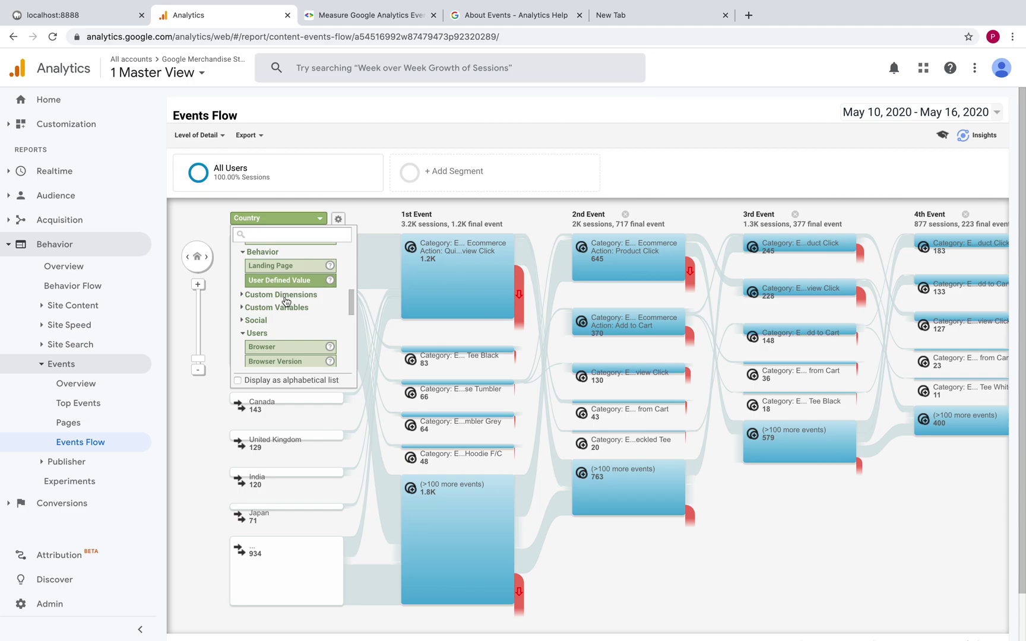
scroll(292, 321, "down", 8)
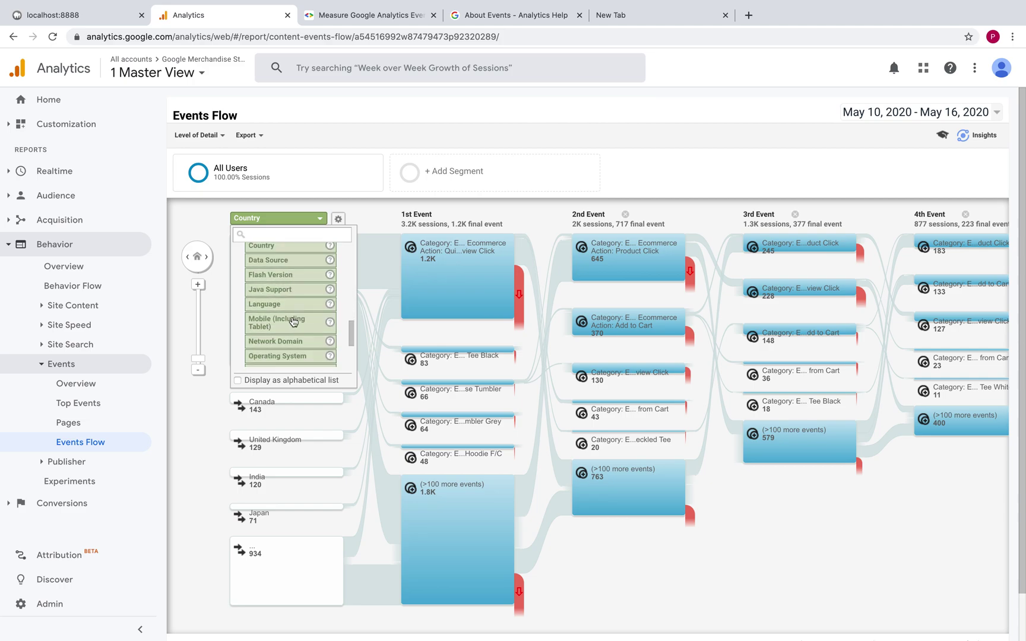
scroll(293, 321, "down", 2)
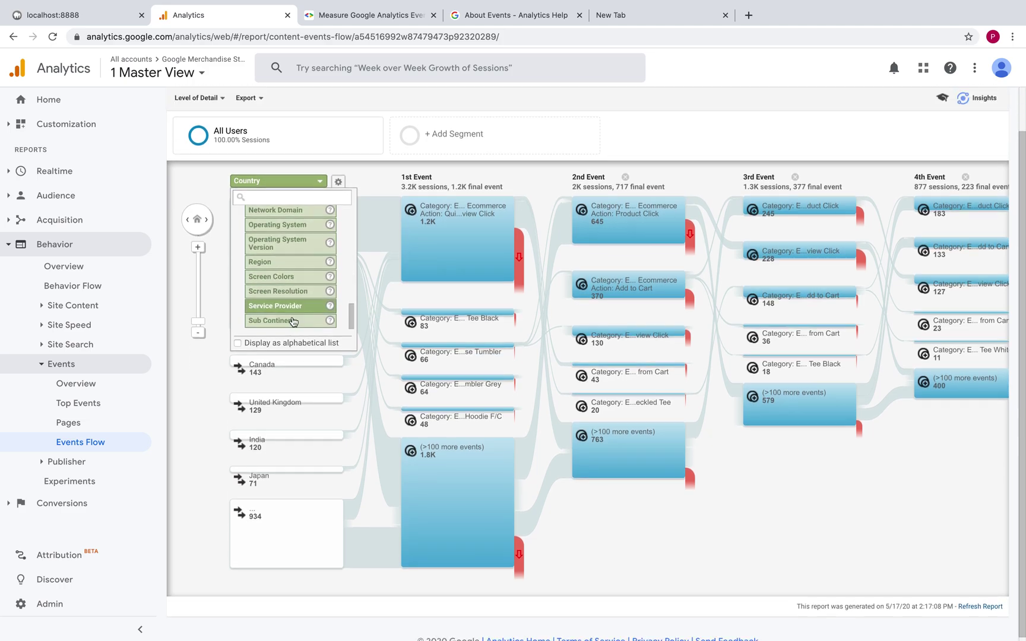
scroll(367, 314, "up", 2)
left_click(387, 211)
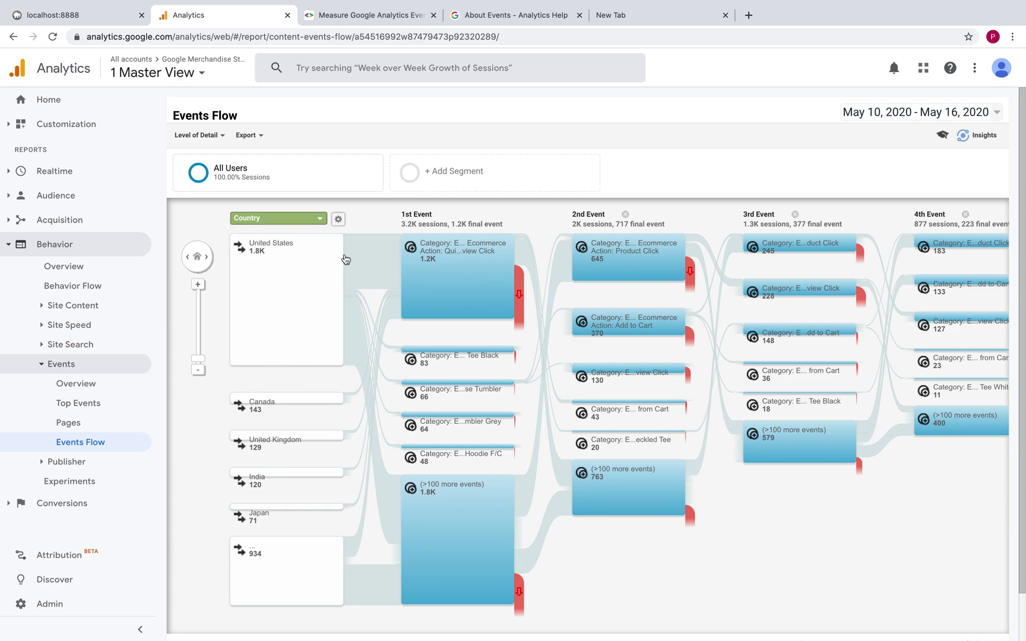
- Customize the Country dimension items in the Events Flow to include only countries equal to Japan and Jamaica
left_click(341, 220)
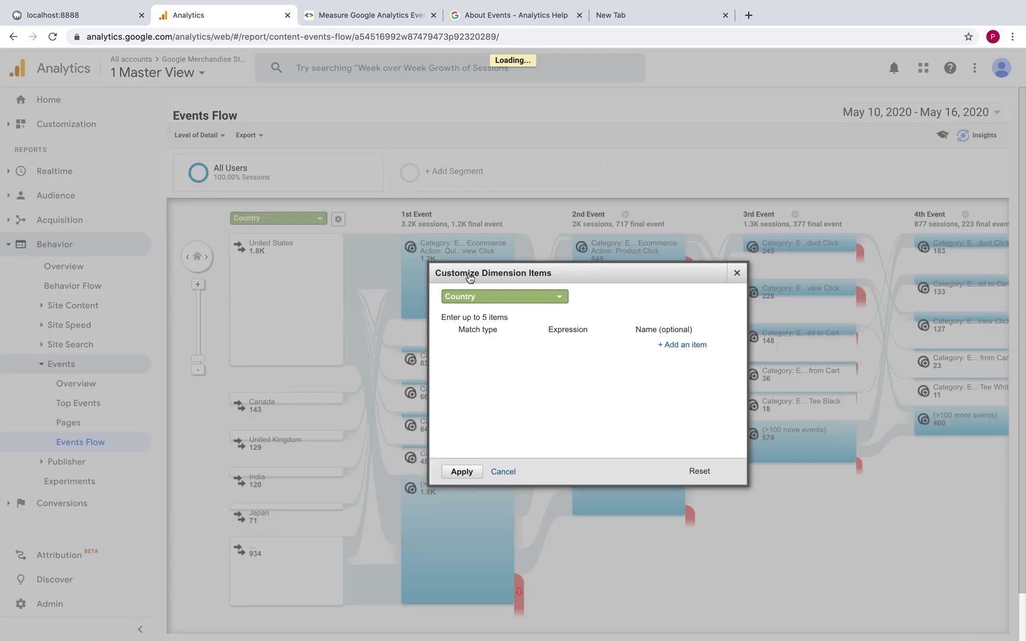
left_click(670, 346)
left_click(532, 349)
type("ja")
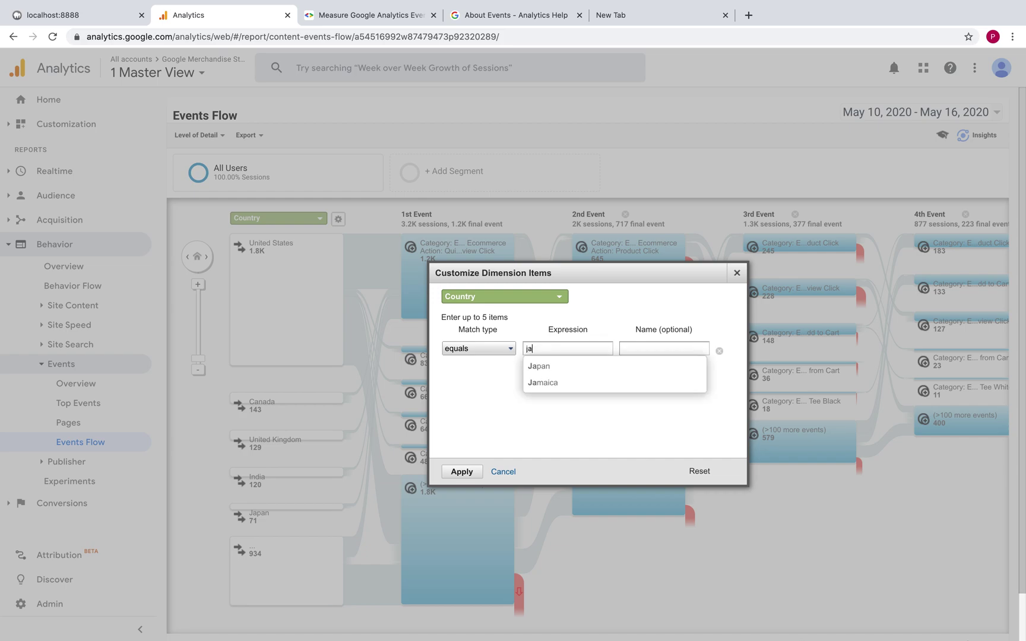
left_click(554, 366)
left_click(672, 368)
left_click(564, 367)
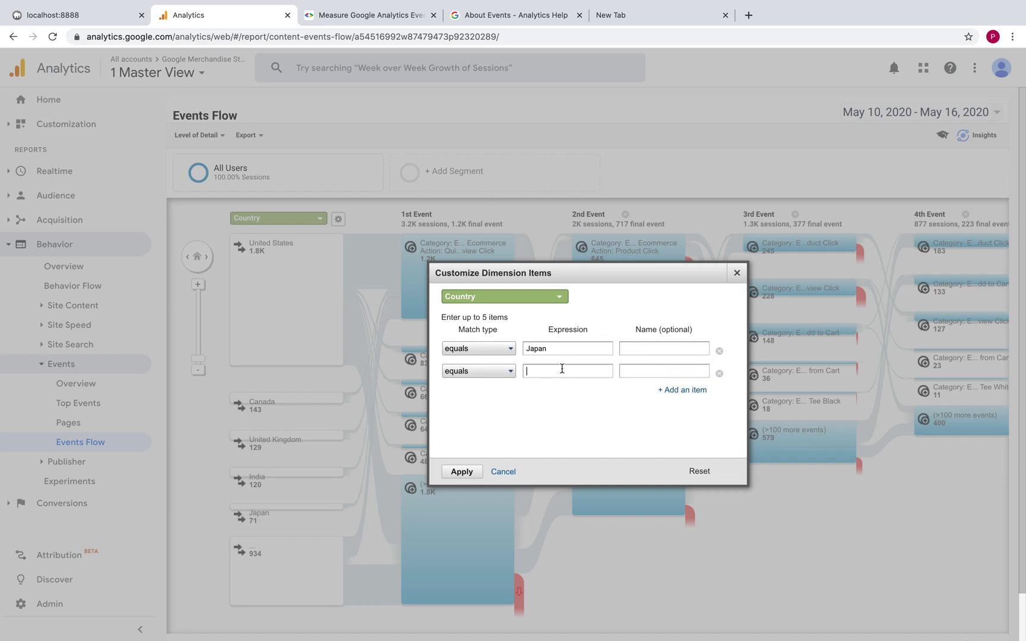
type("jama")
left_click(579, 389)
left_click(473, 481)
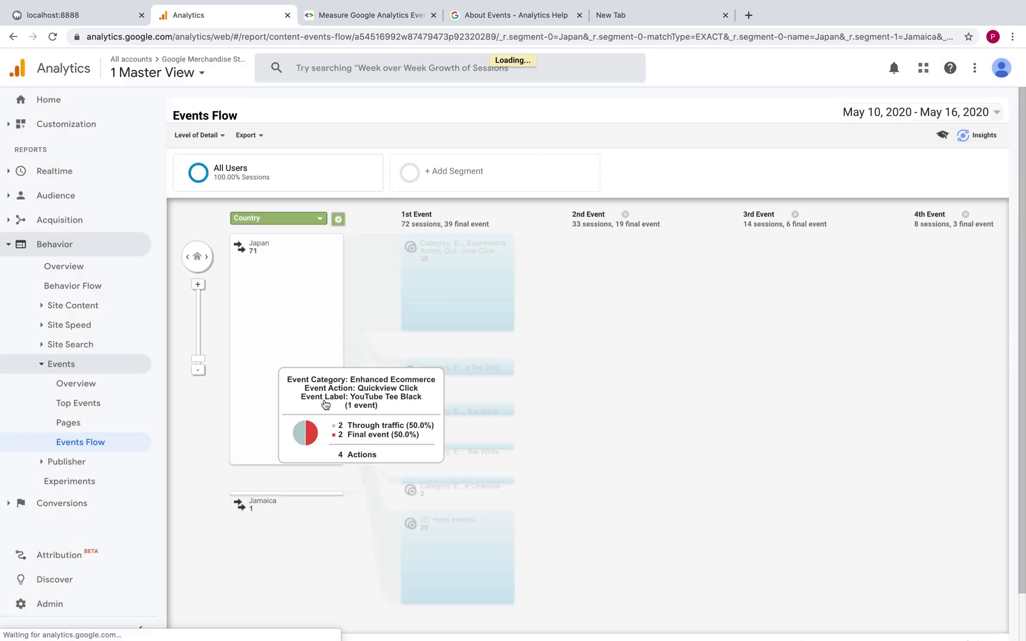
mouse_move(321, 334)
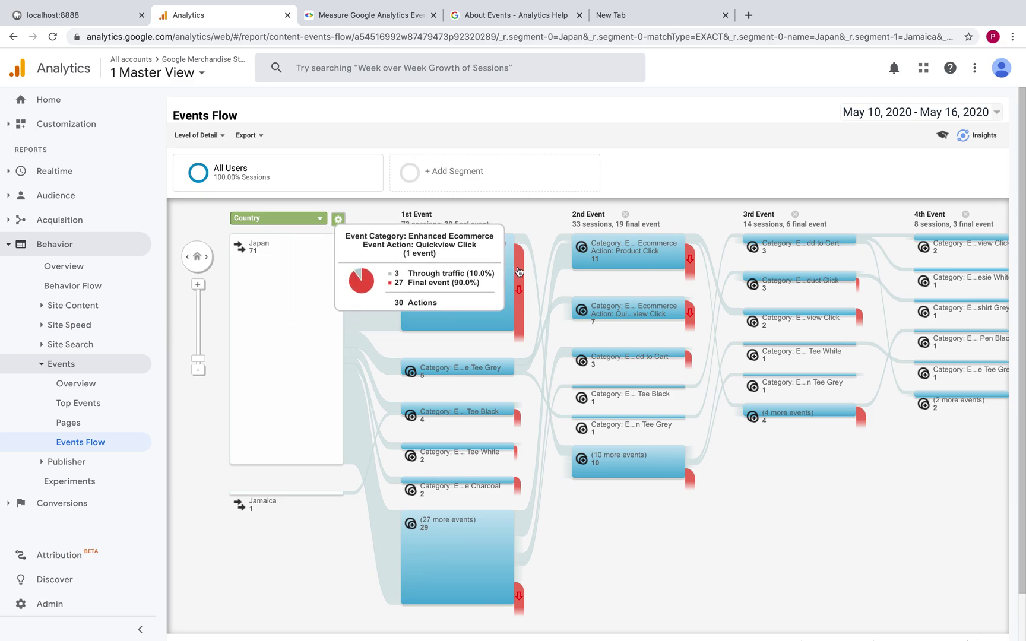
- Highlight the traffic through the Enhanced Ecommerce Quickview Click node in the 3rd Event column of the Events Flow
mouse_move(520, 271)
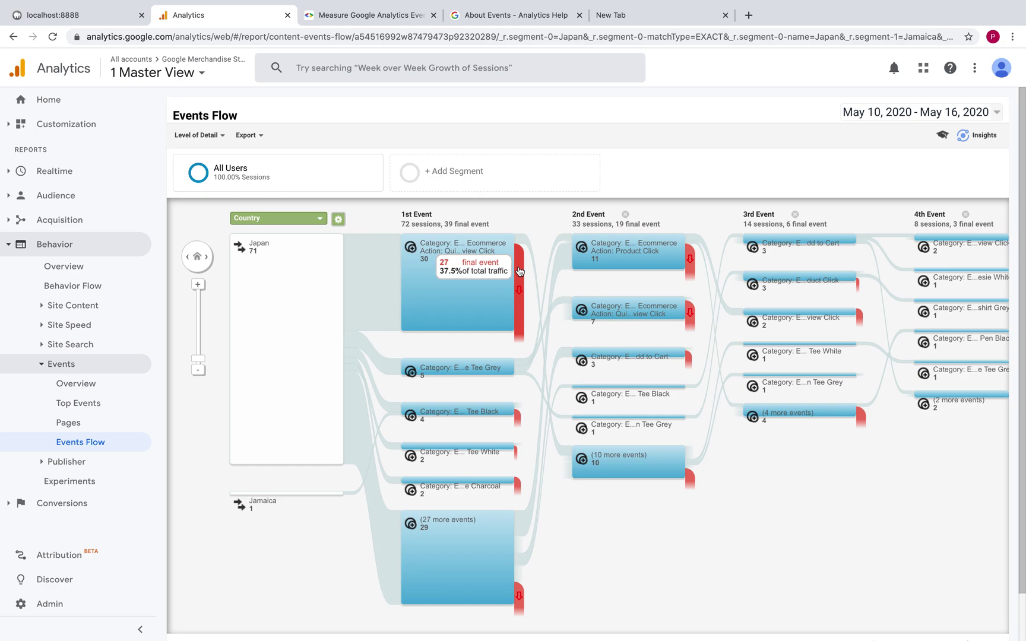
left_click(483, 292)
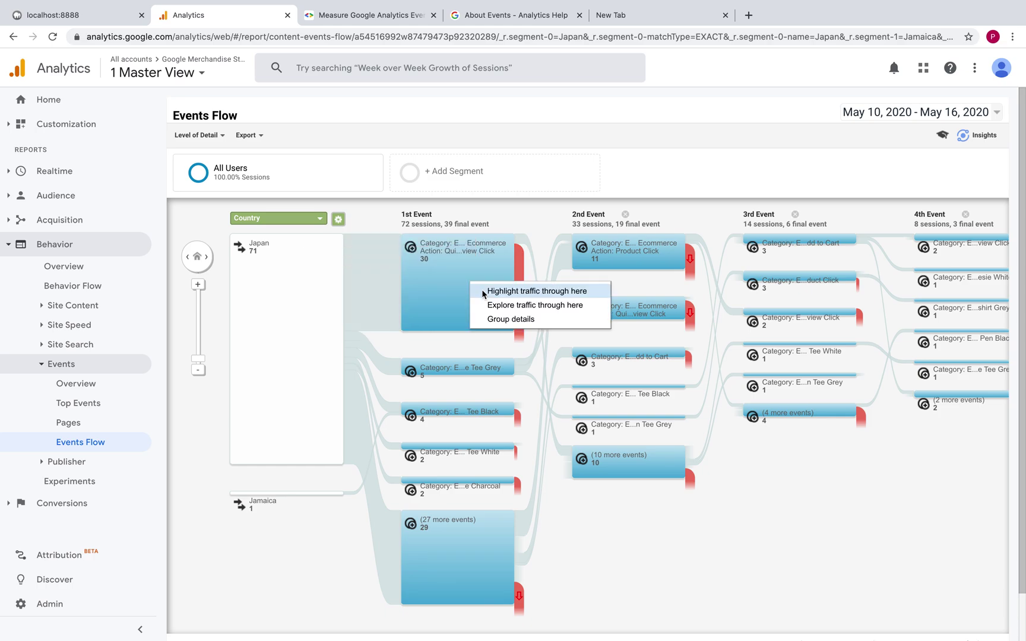
left_click(492, 285)
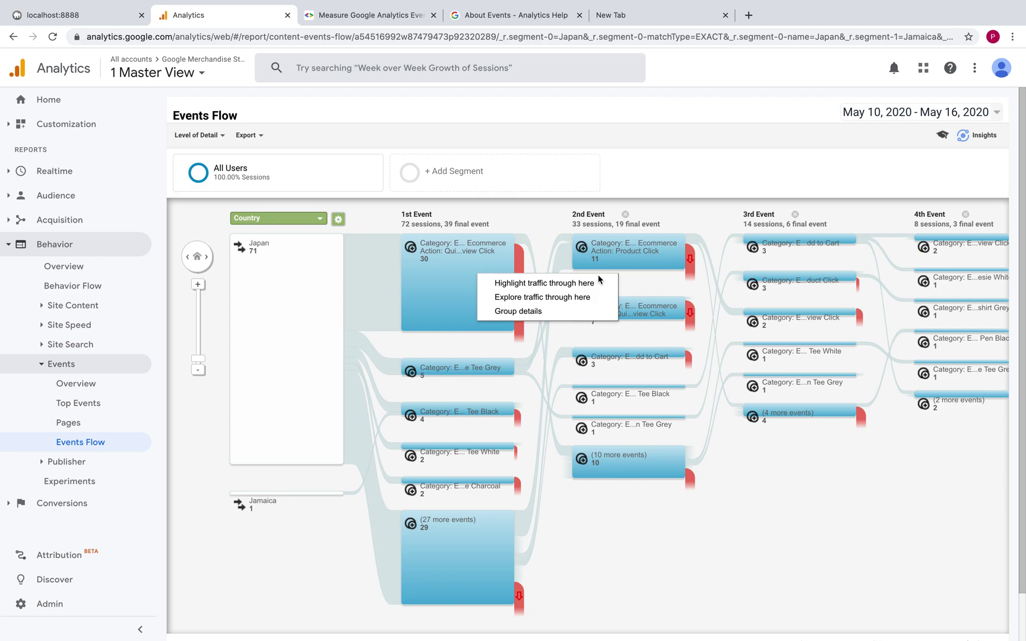
left_click(810, 315)
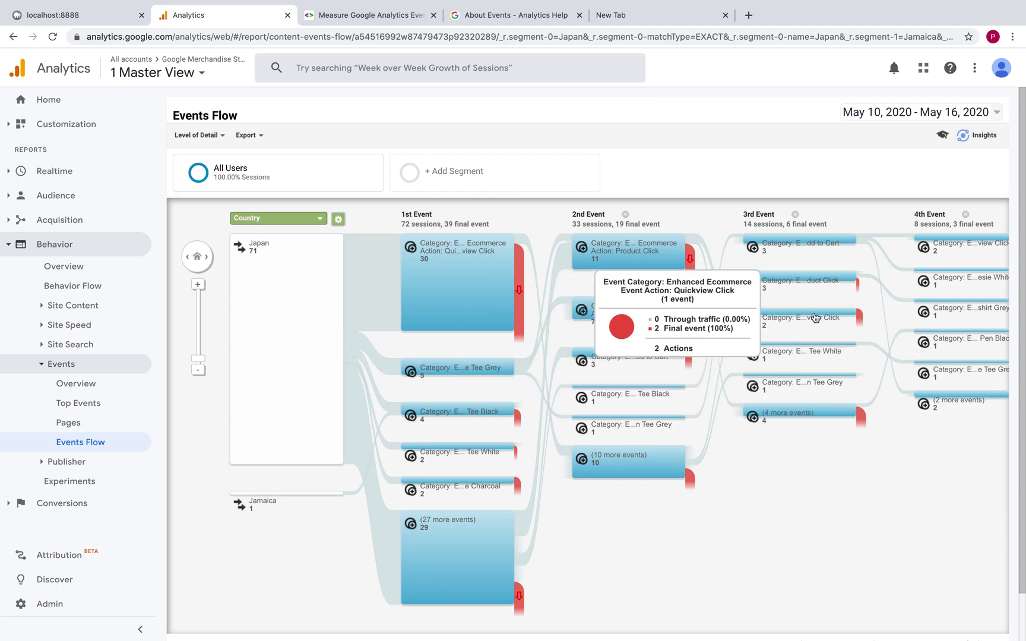
left_click(821, 314)
left_click(832, 313)
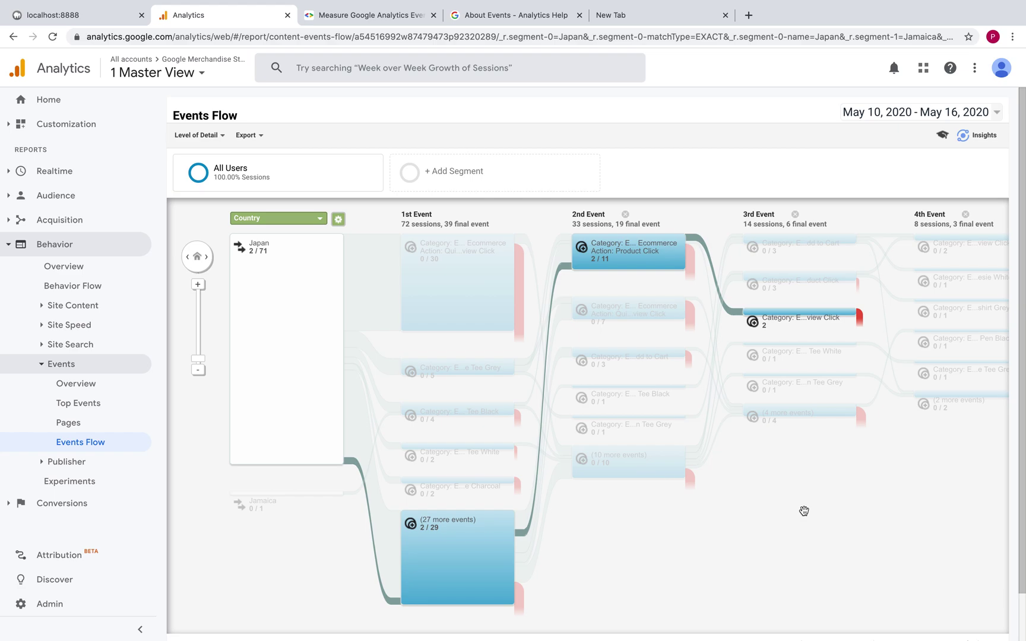
- Check the group details of the 2nd Event Product Click node and the 1st Event Quickview Click node
mouse_move(499, 577)
left_click(664, 263)
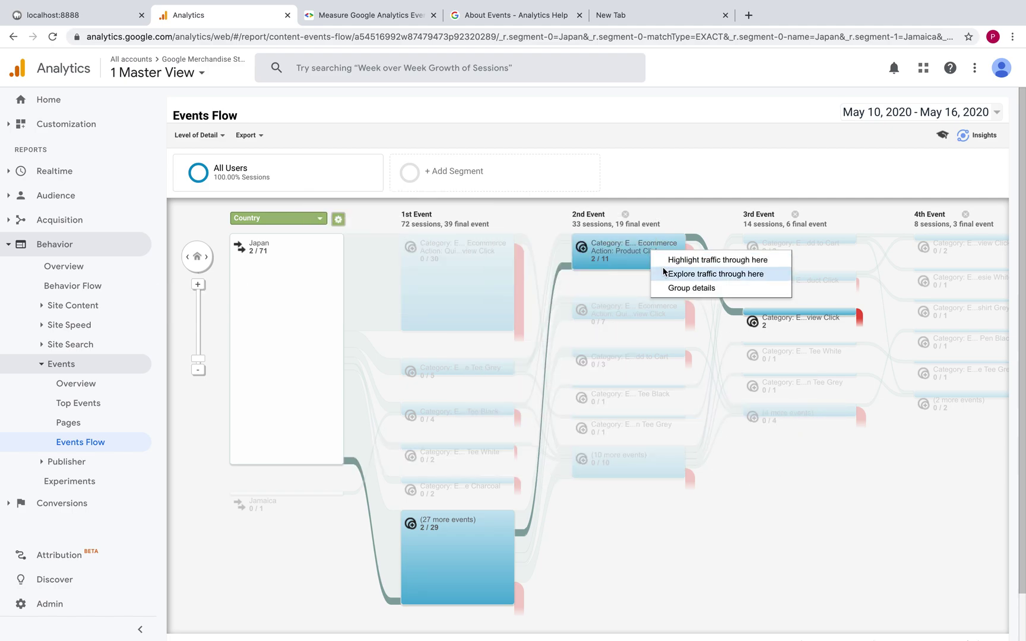
left_click(671, 289)
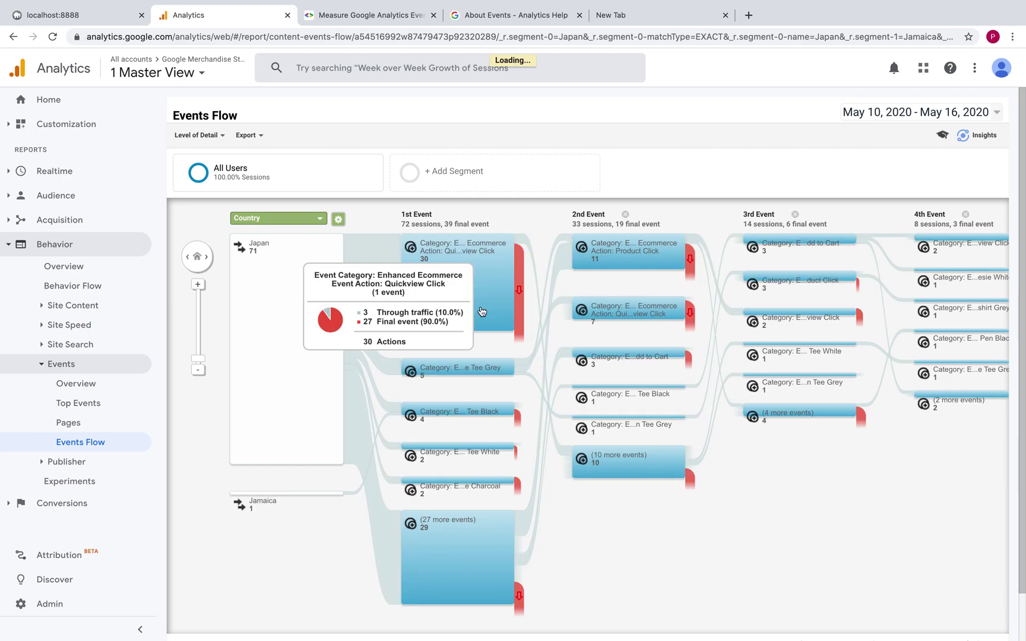
left_click(480, 305)
left_click(489, 321)
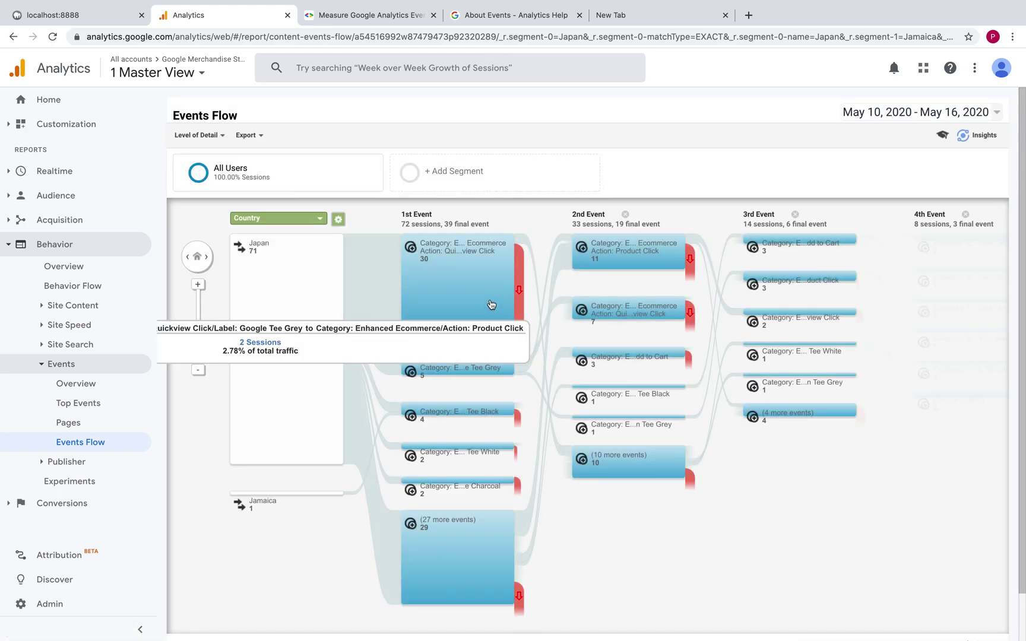
- Explore traffic through the 1st Event Quickview Click node with one extra step before and after, and return to the full Events Flow
left_click(479, 284)
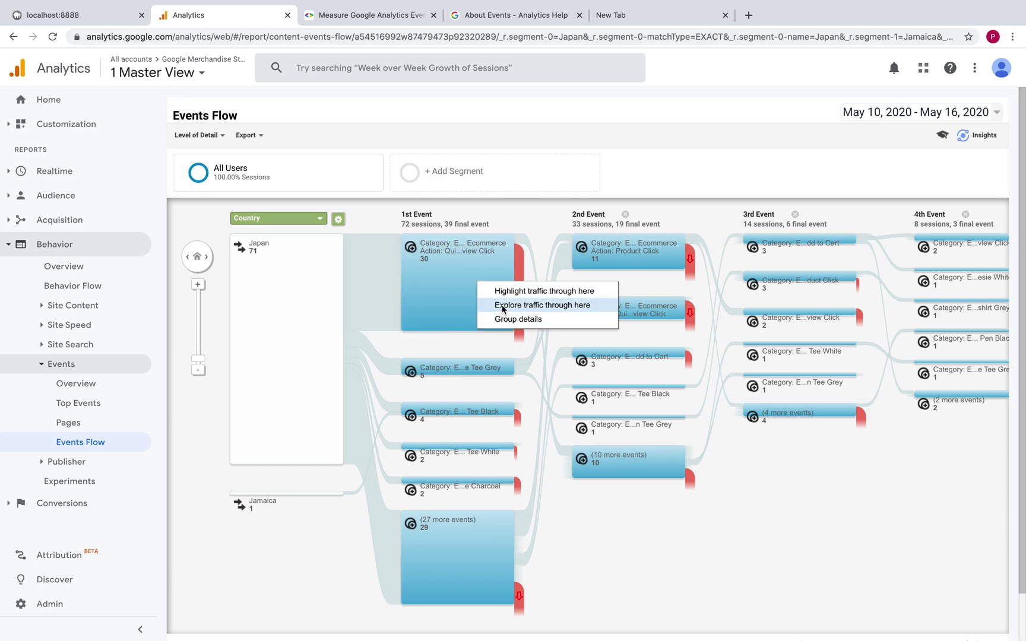
left_click(501, 305)
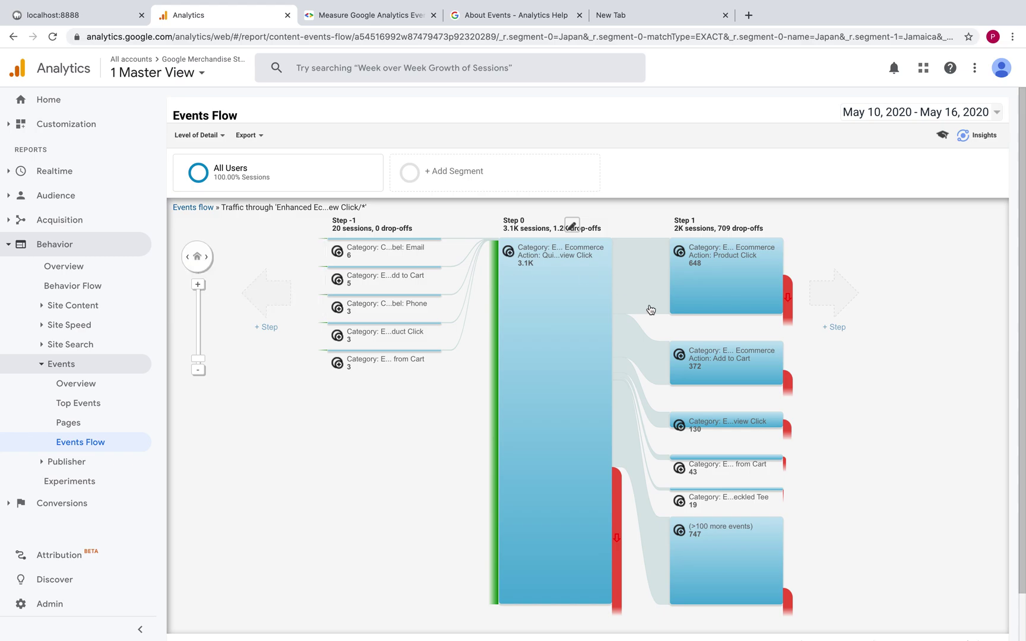
mouse_move(538, 381)
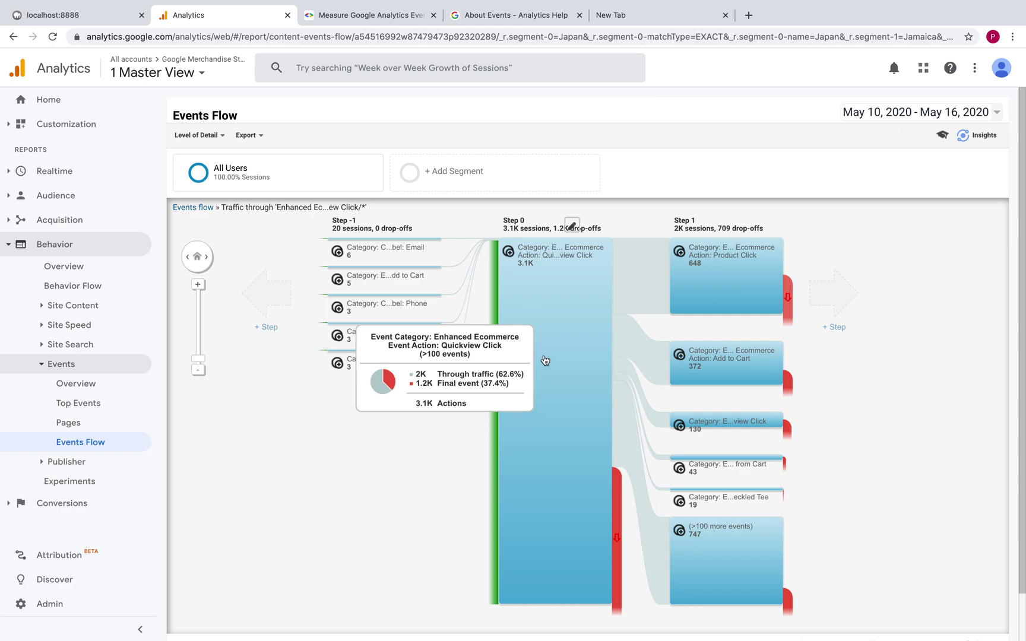
left_click(285, 290)
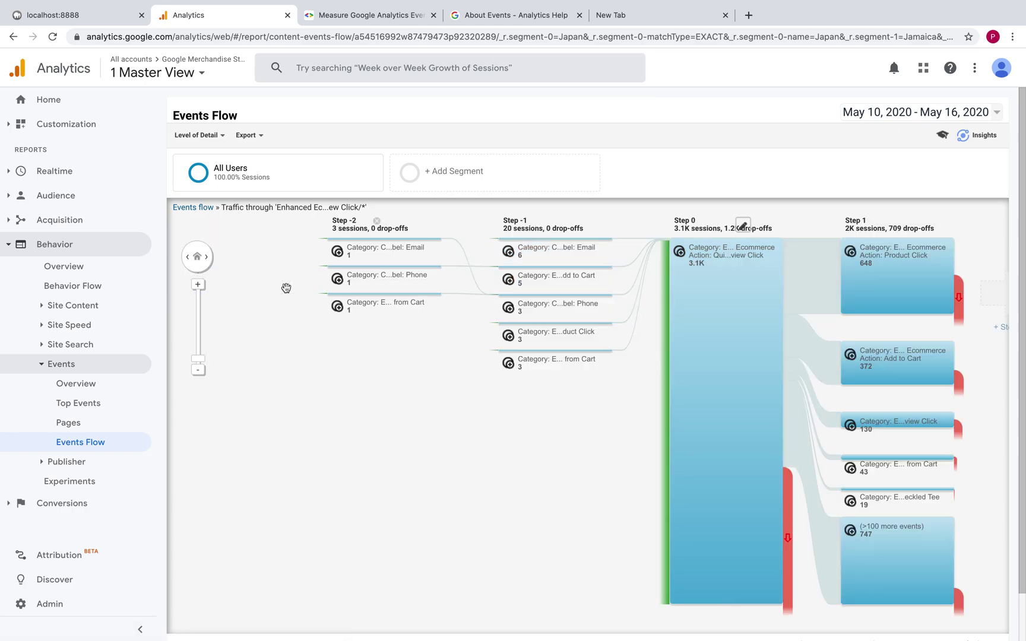
left_click(1005, 304)
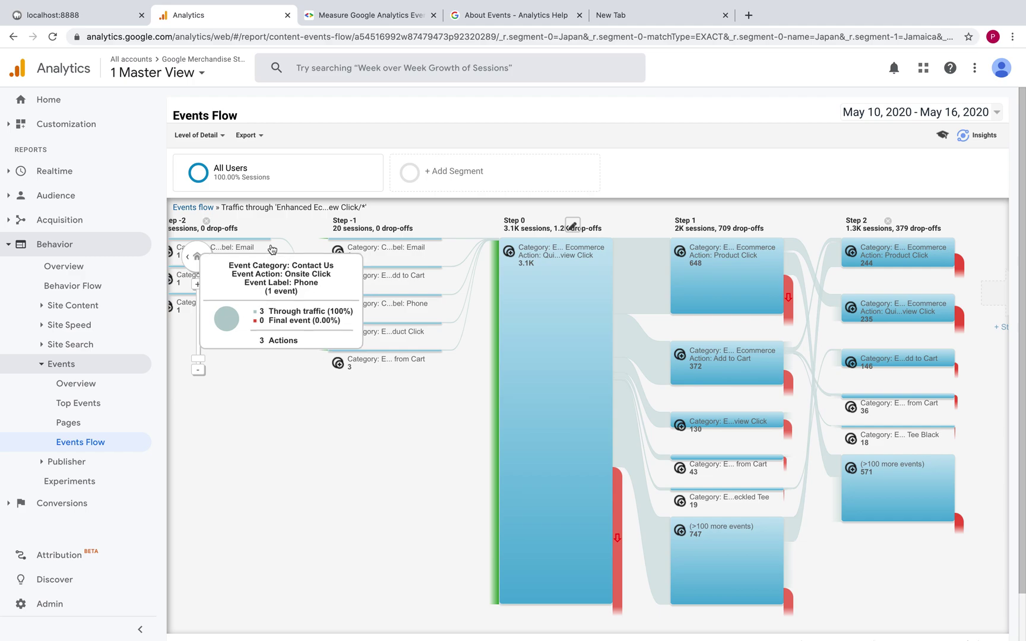
left_click(194, 208)
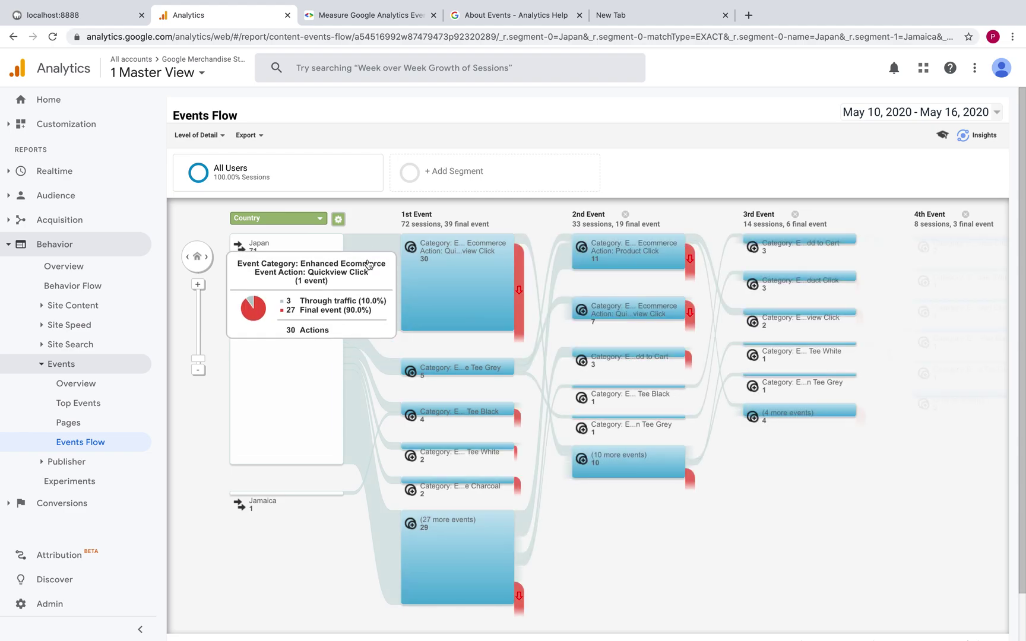
- Extend the Events Flow with additional steps up to the 8th Event
mouse_move(585, 407)
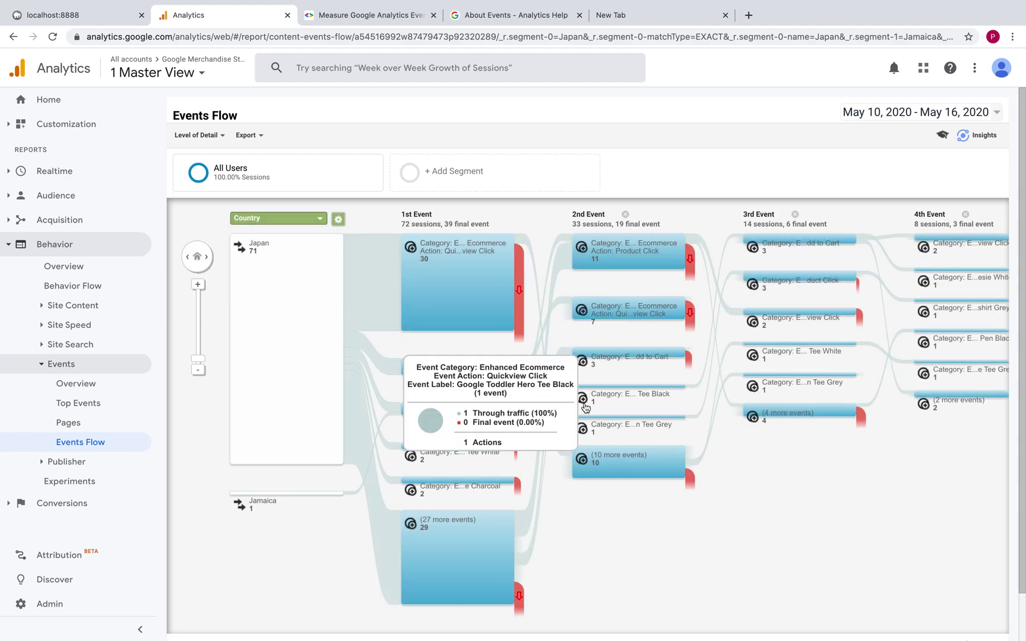
left_click(866, 478)
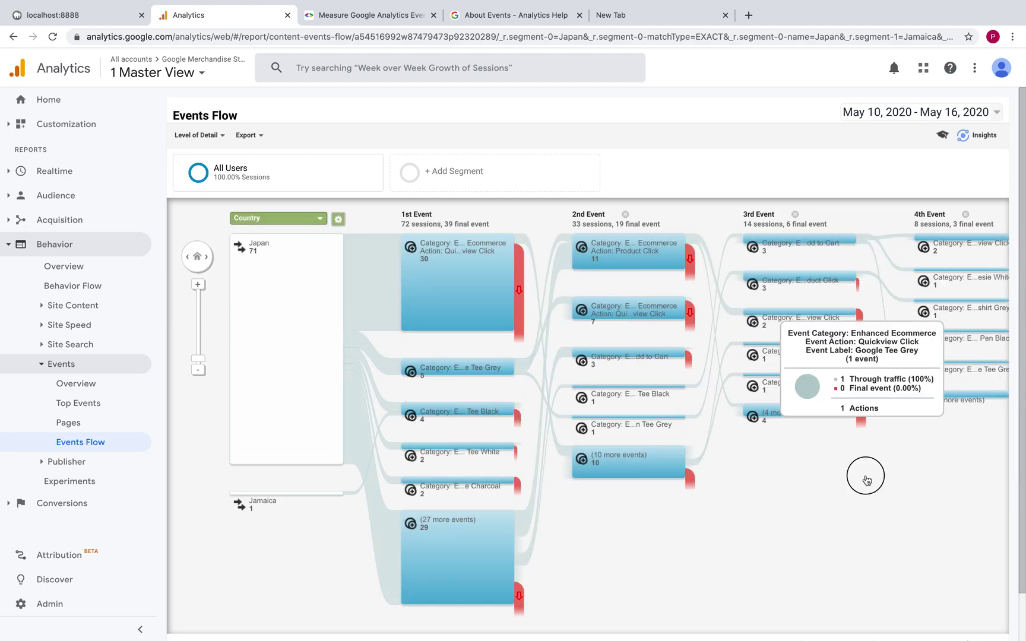
left_click_drag(834, 479, 630, 484)
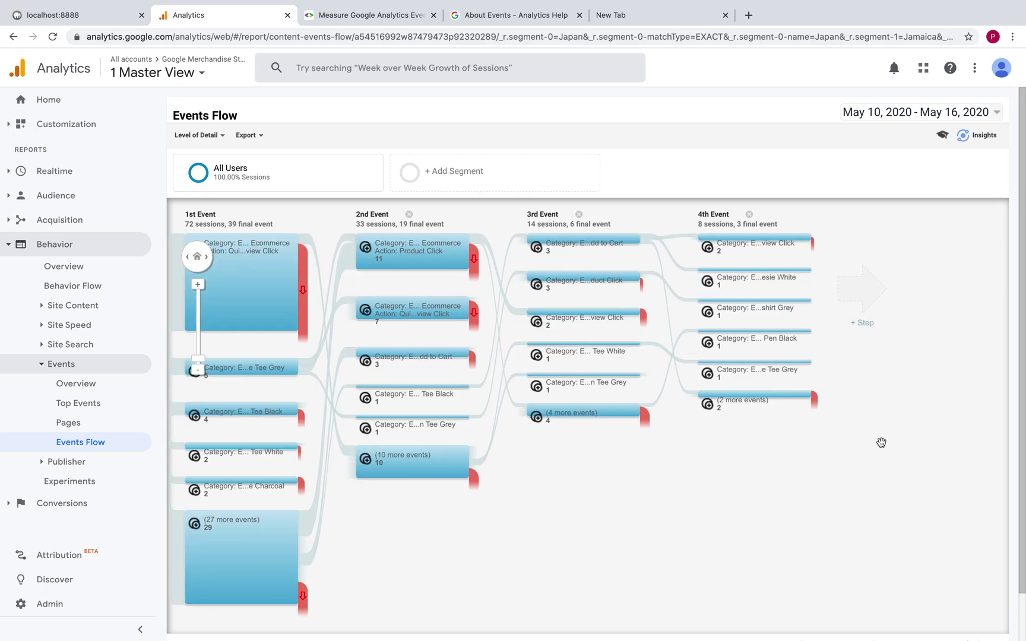
left_click(871, 304)
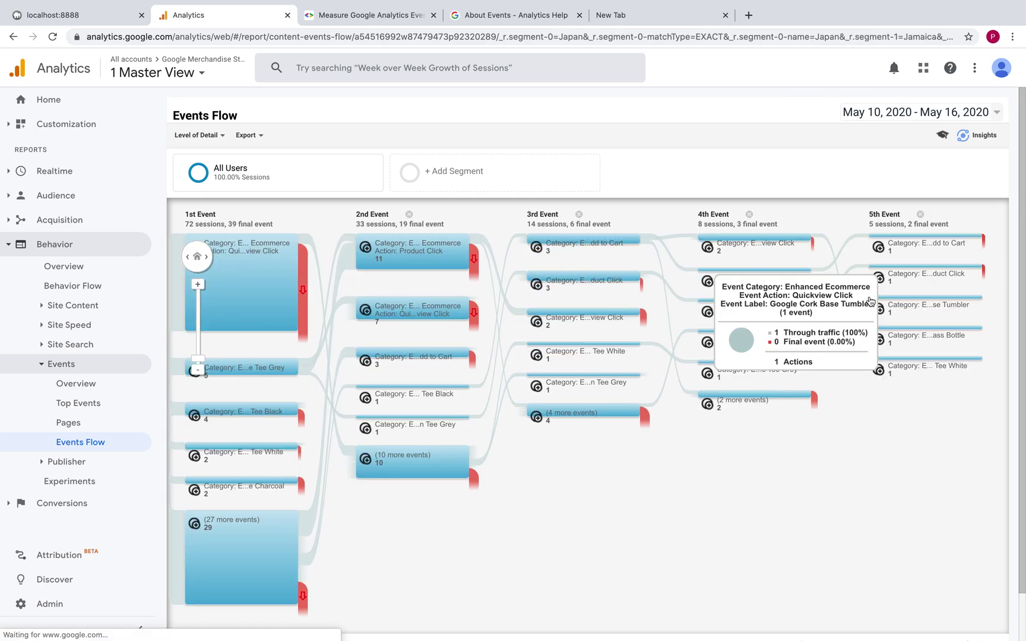
left_click(884, 303)
left_click(889, 299)
left_click(890, 300)
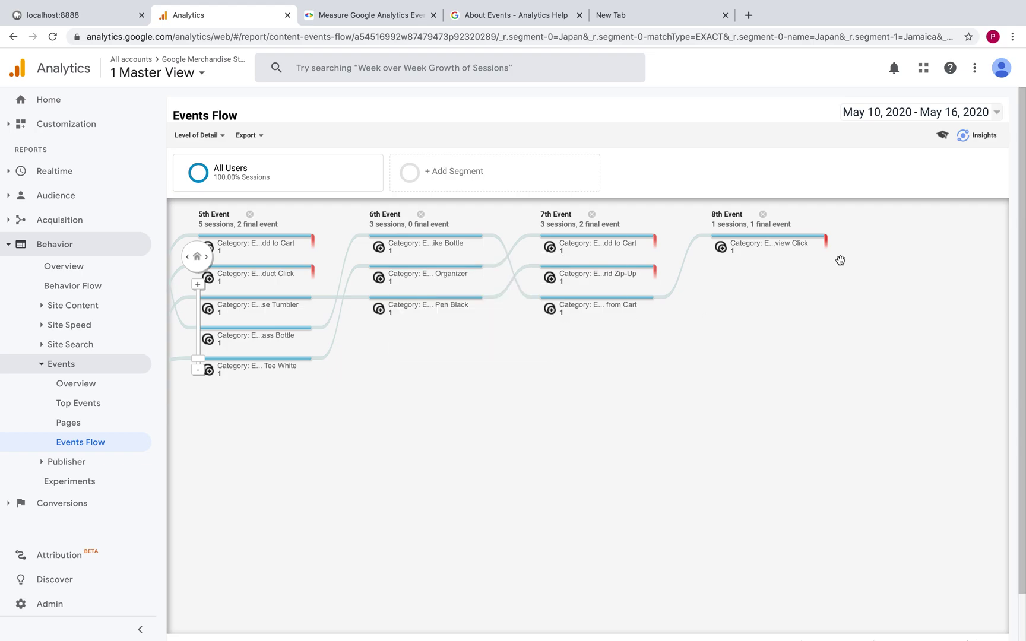
- Review the Level of Detail options for the number of connections and the event nodes in the Events Flow
left_click(204, 146)
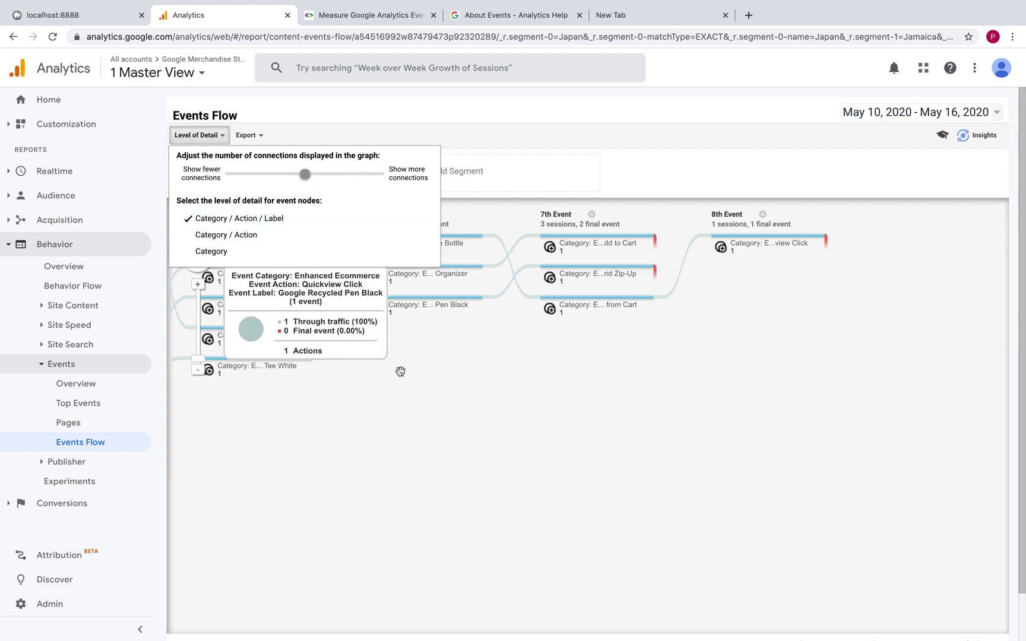
left_click(400, 372)
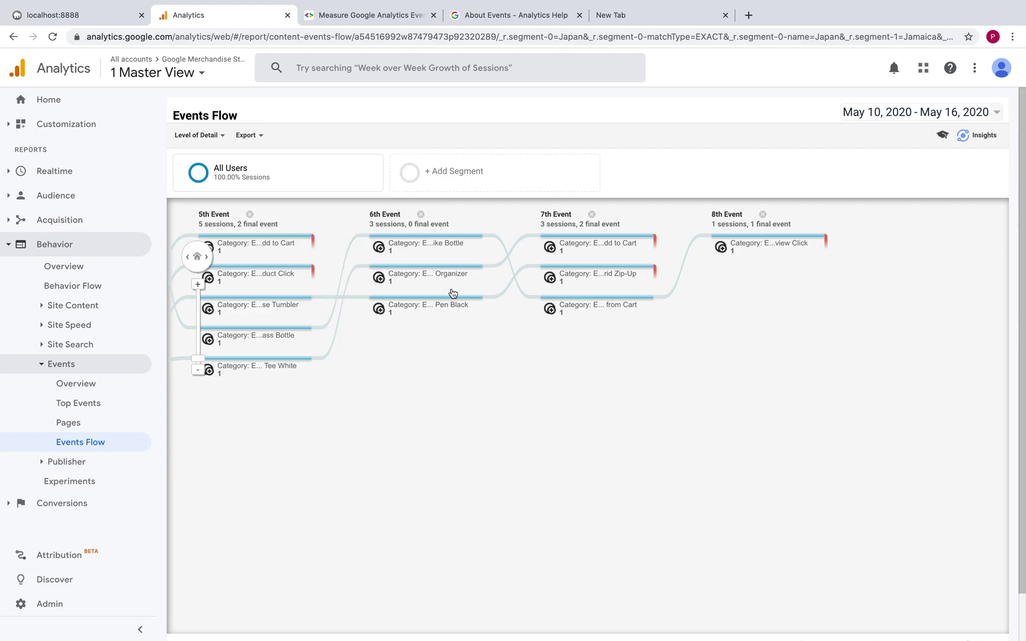
left_click_drag(491, 419, 799, 501)
left_click_drag(640, 512, 671, 534)
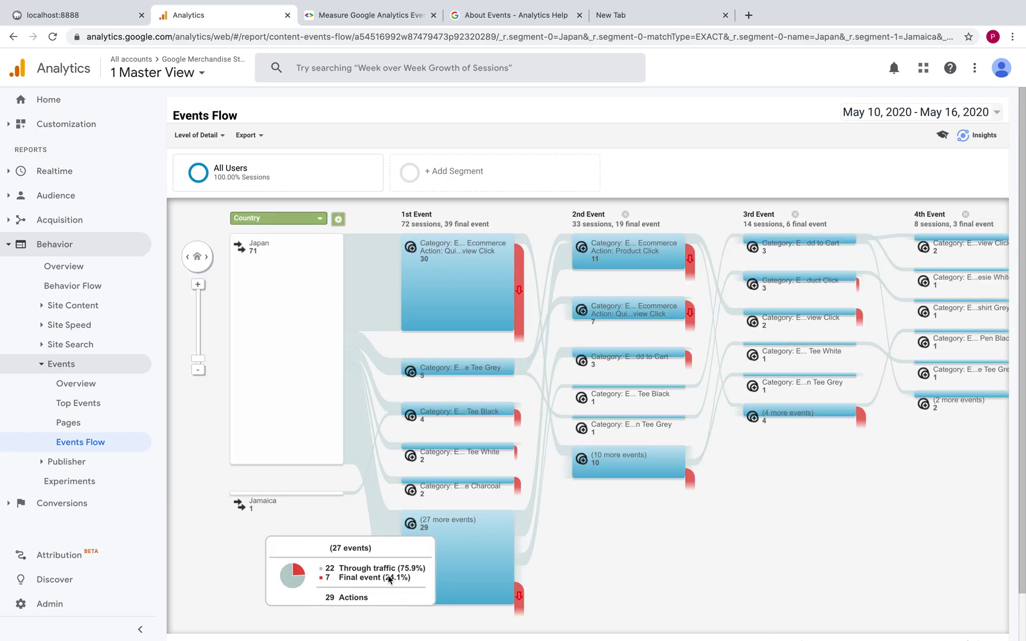